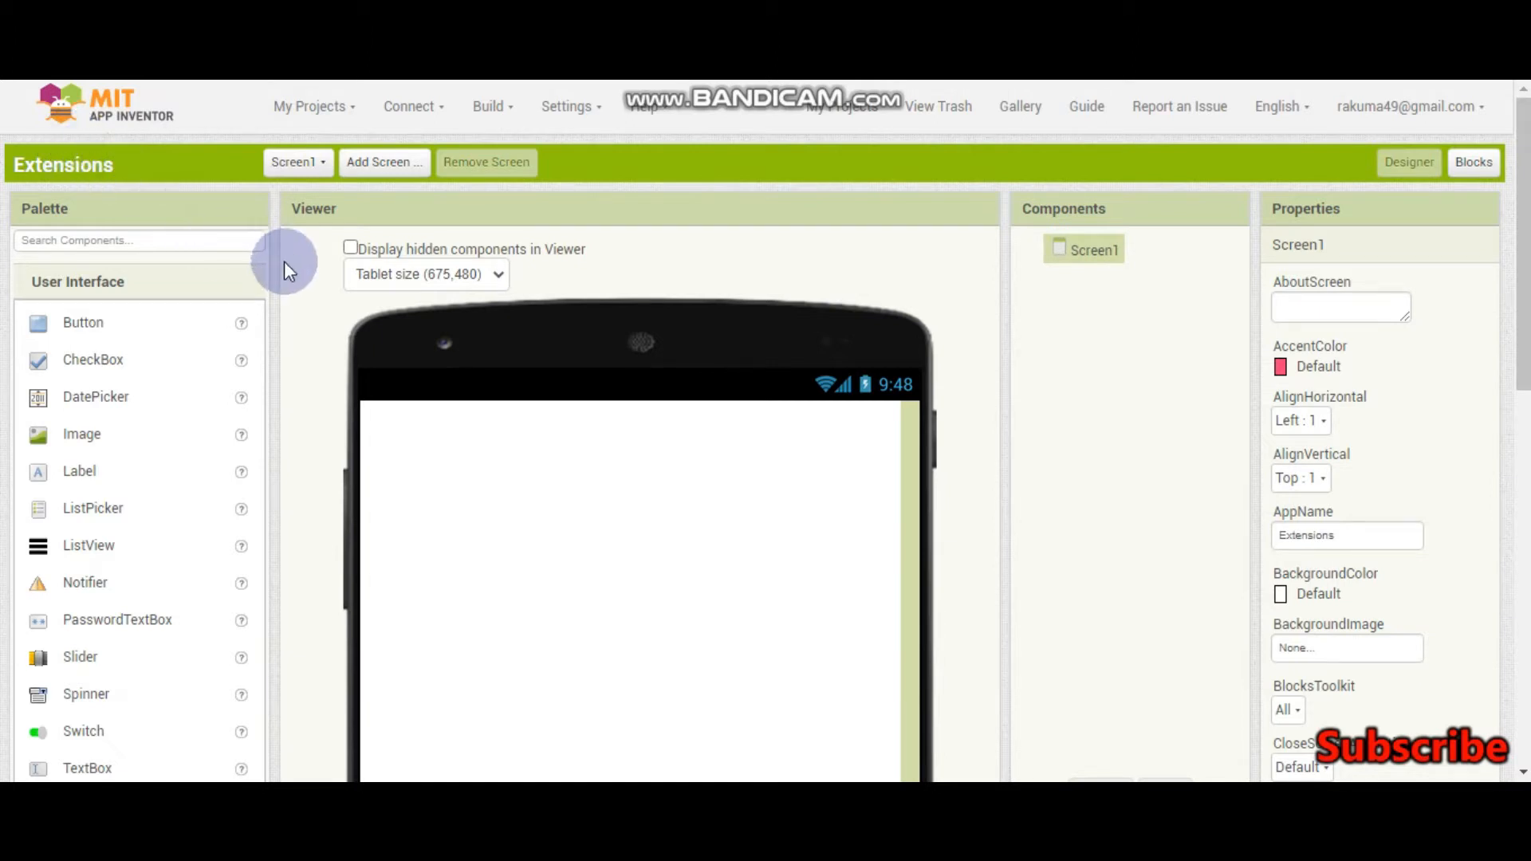
scroll(270, 288, "down", 5)
scroll(251, 299, "up", 3)
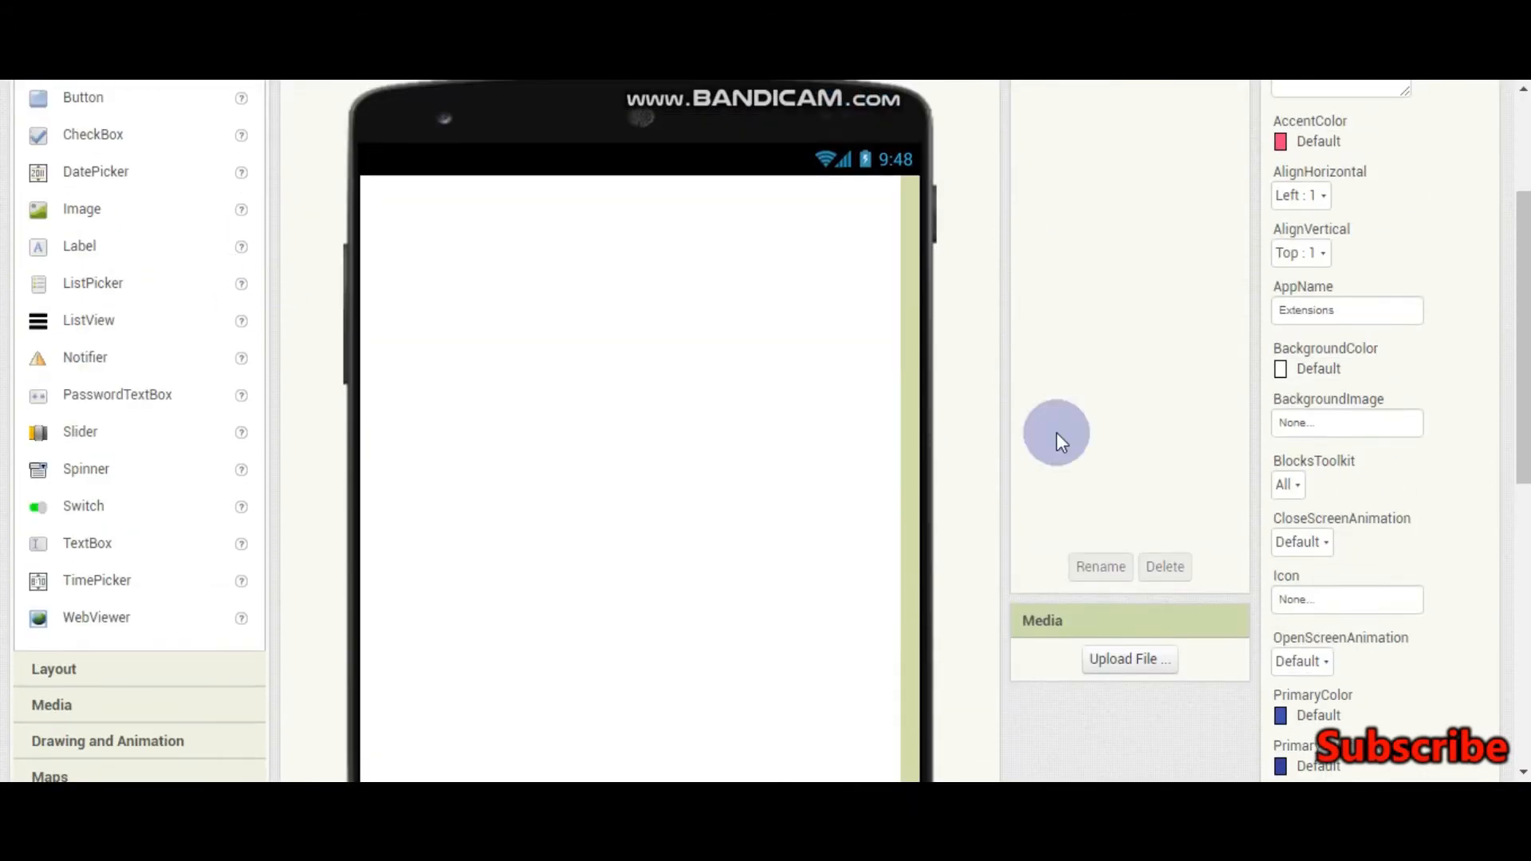
scroll(1053, 437, "up", 3)
- Peek at the Blocks editor, then add a ListView to Screen1 and delete it again
left_click(1475, 162)
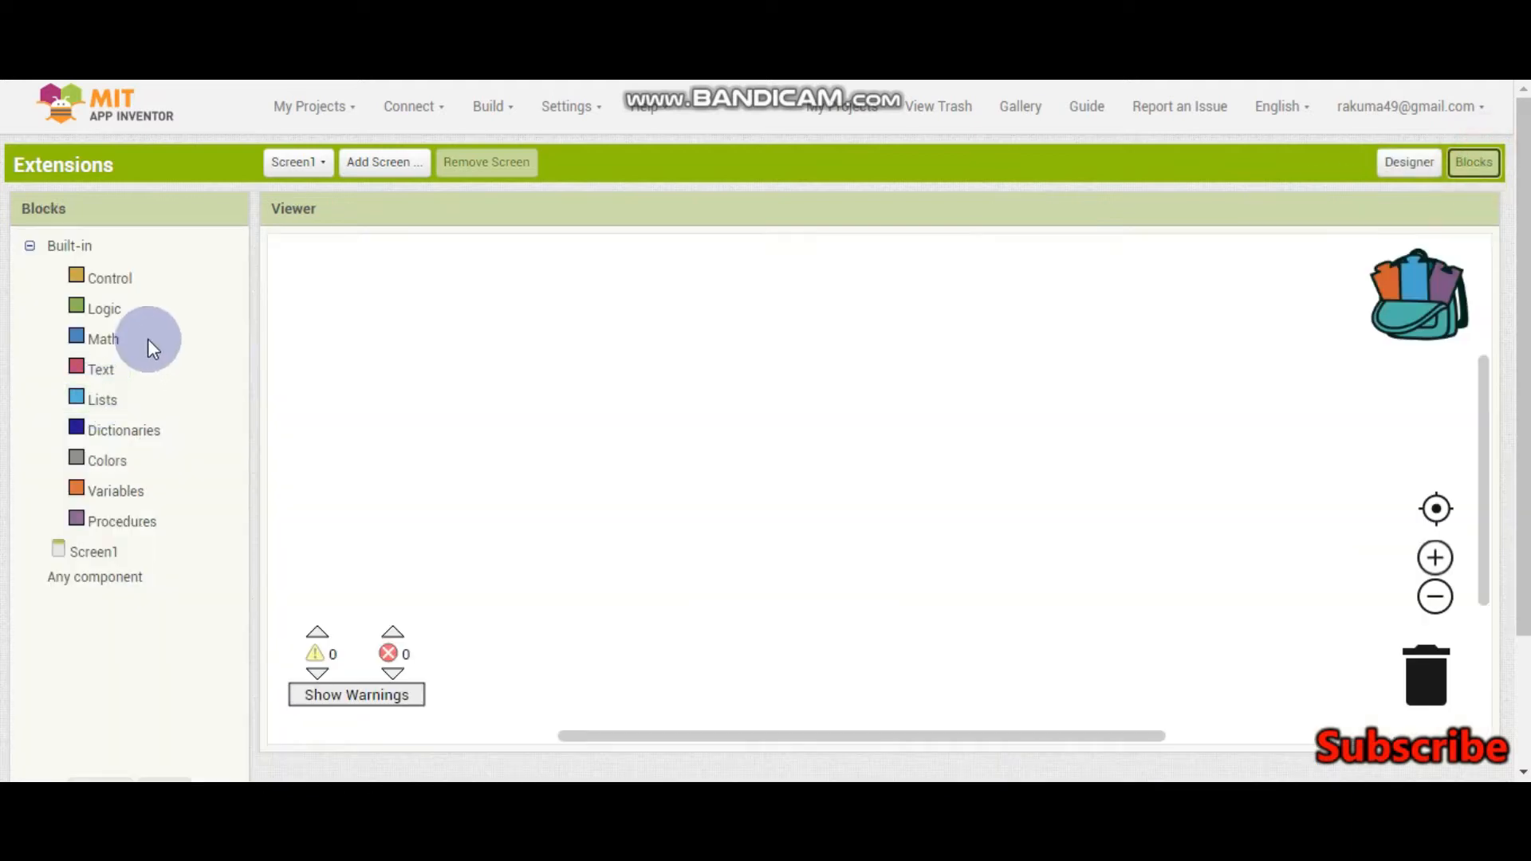
left_click(1408, 162)
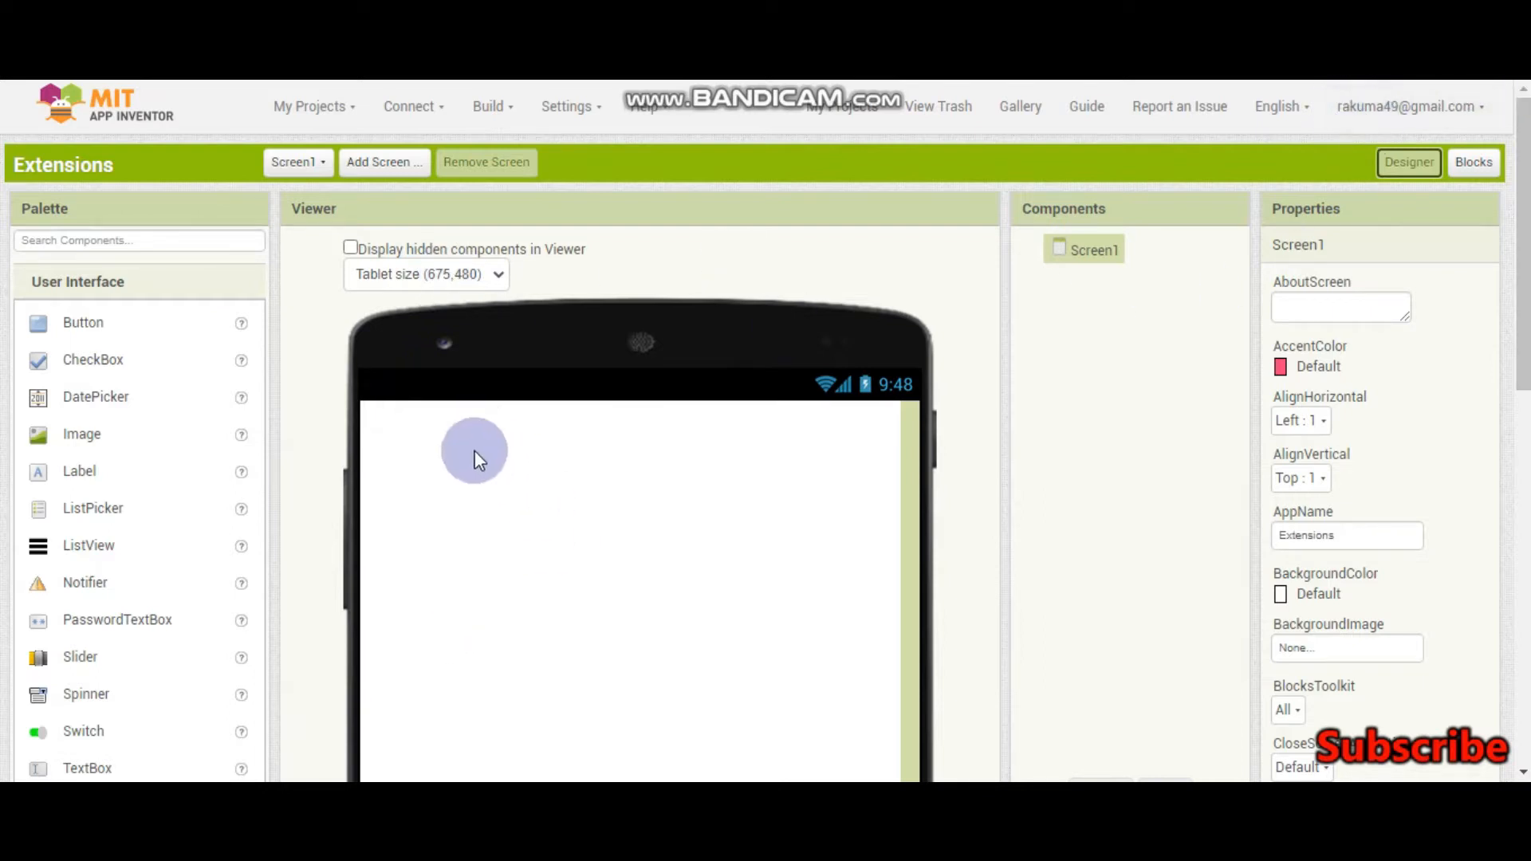
left_click_drag(89, 546, 620, 490)
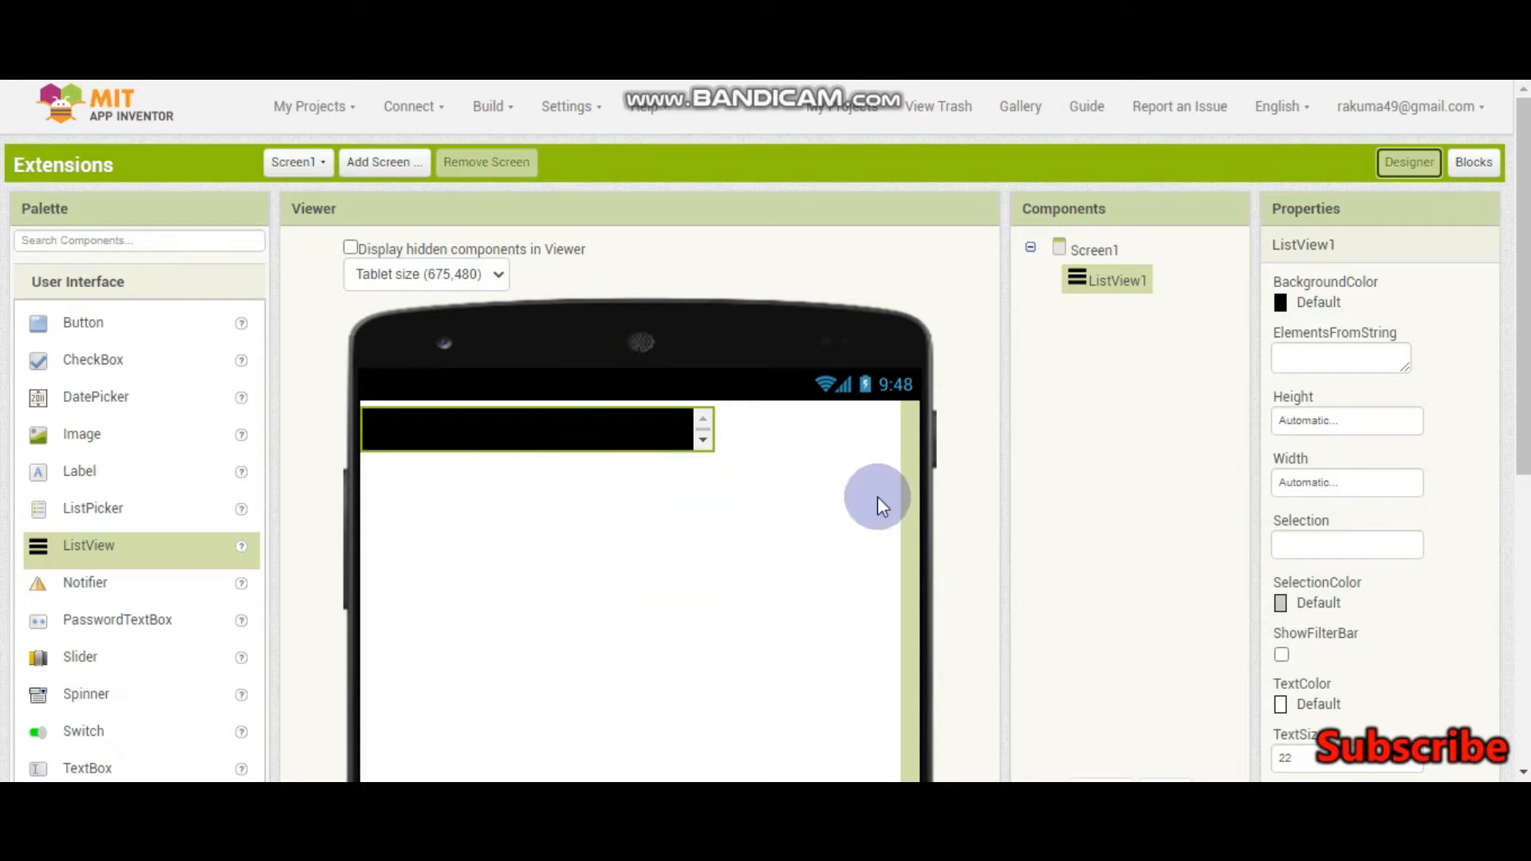
scroll(813, 521, "down", 3)
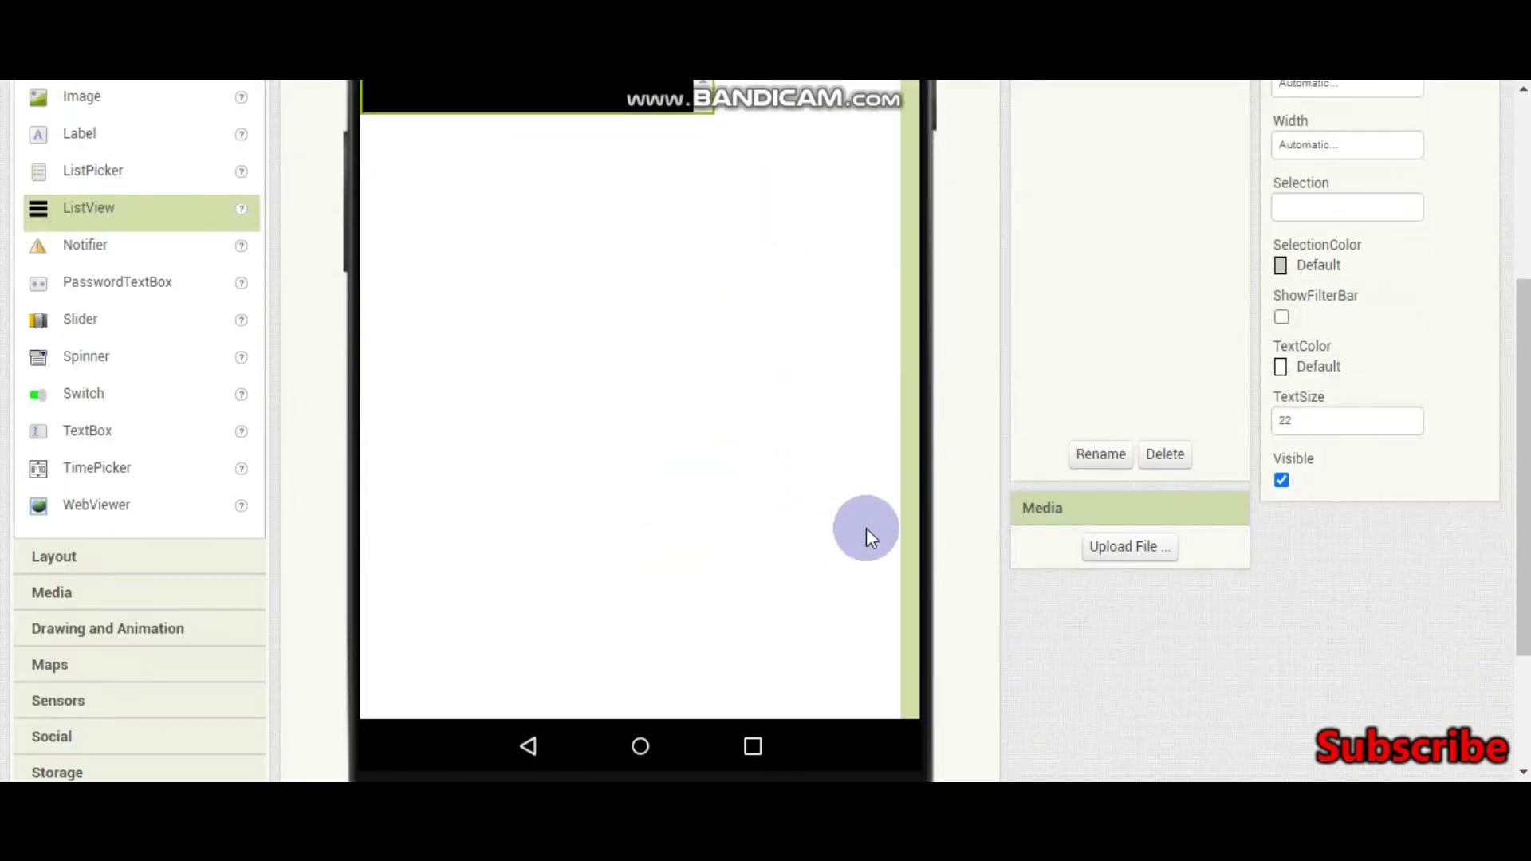
left_click(1165, 455)
left_click(810, 465)
scroll(809, 466, "up", 3)
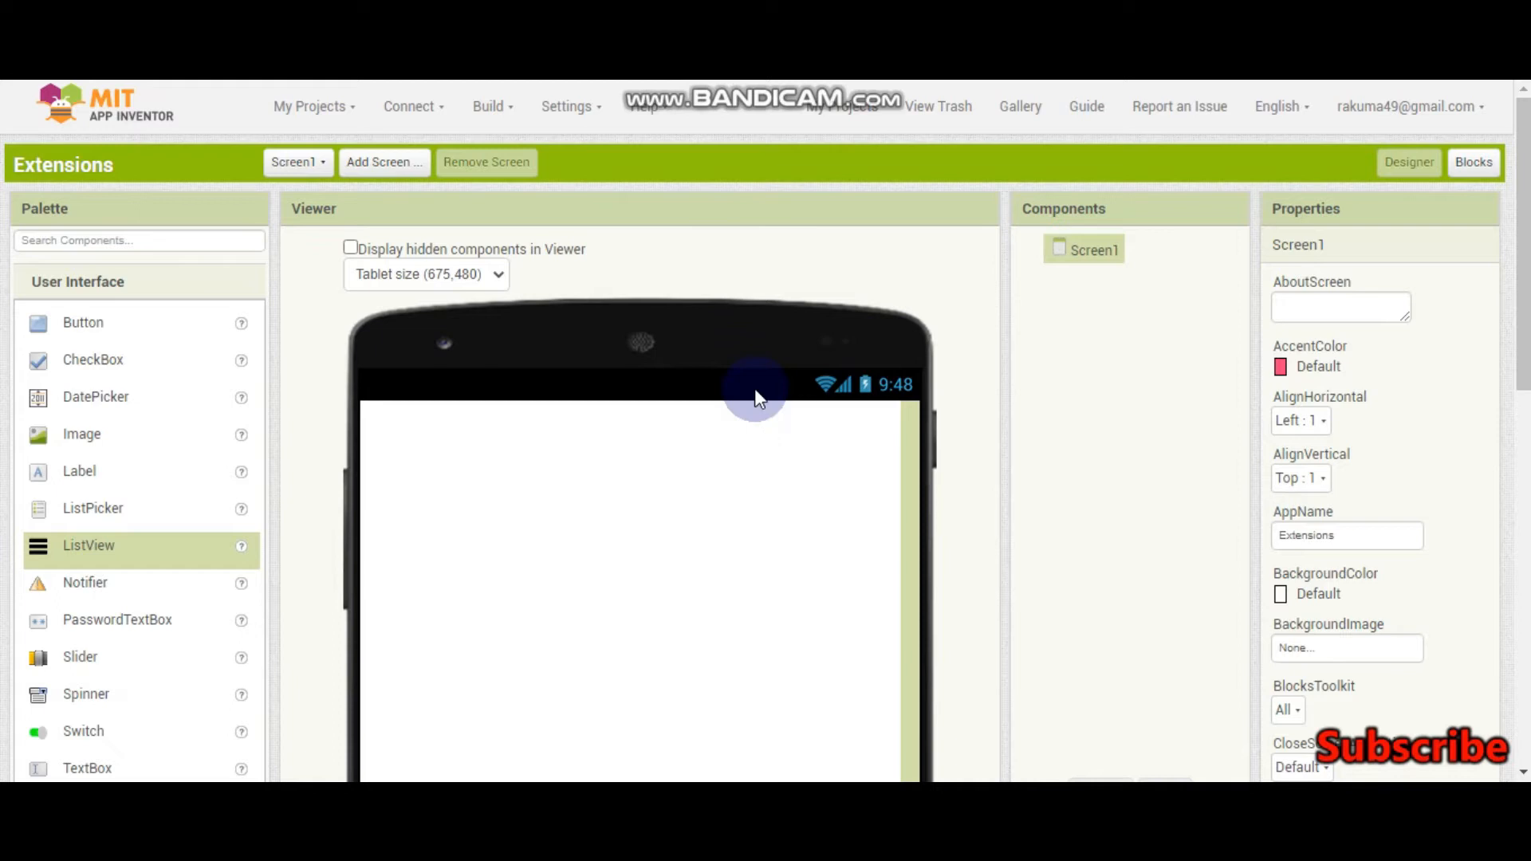
scroll(754, 388, "down", 5)
scroll(755, 390, "down", 5)
scroll(756, 380, "up", 8)
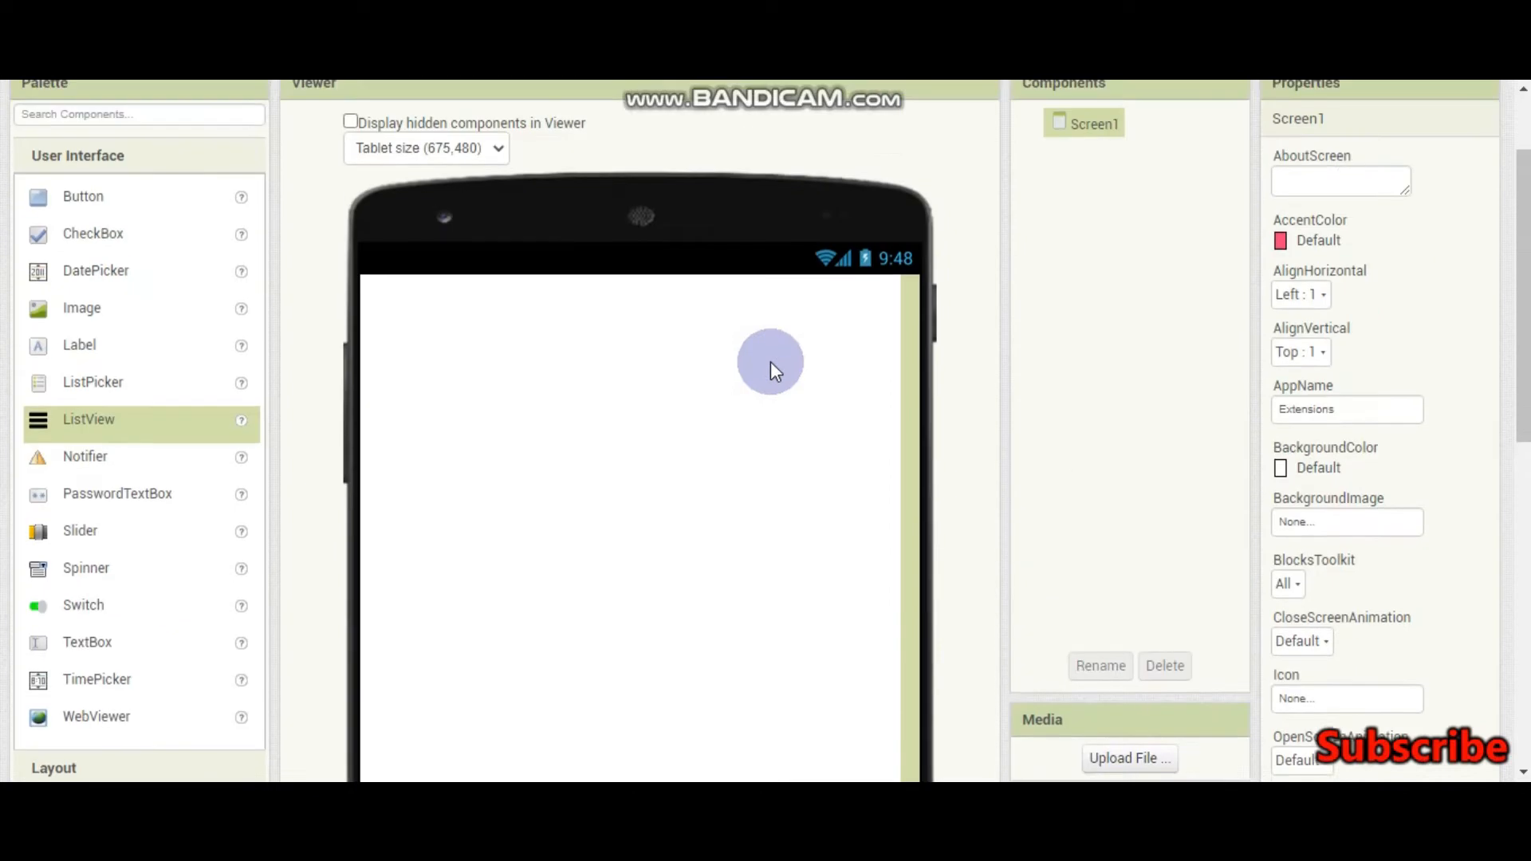
scroll(770, 362, "down", 5)
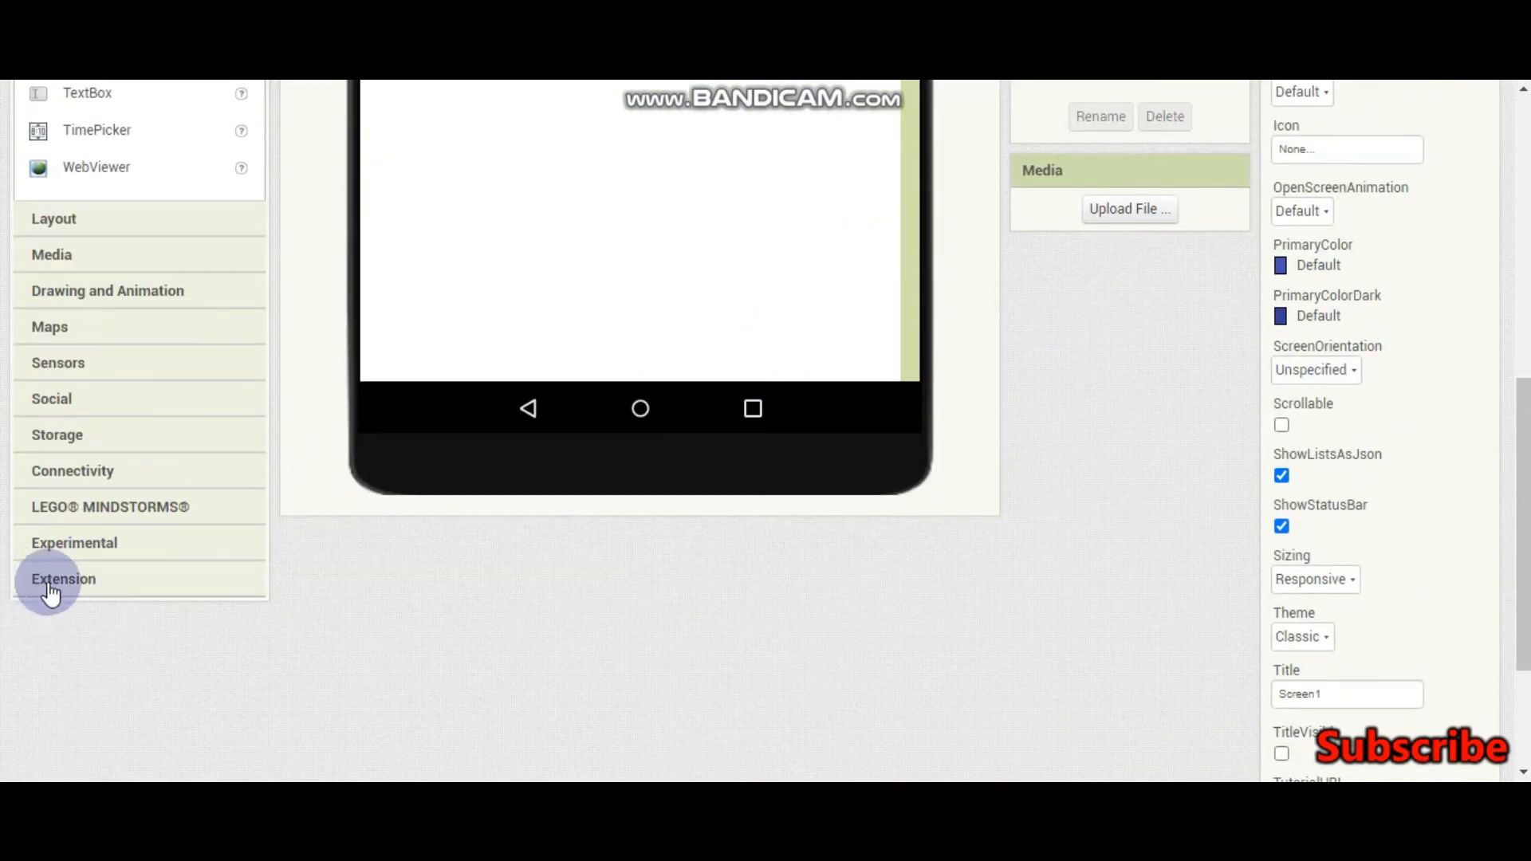
- Expand the Extension category and cancel the Import extension dialog twice
left_click(61, 583)
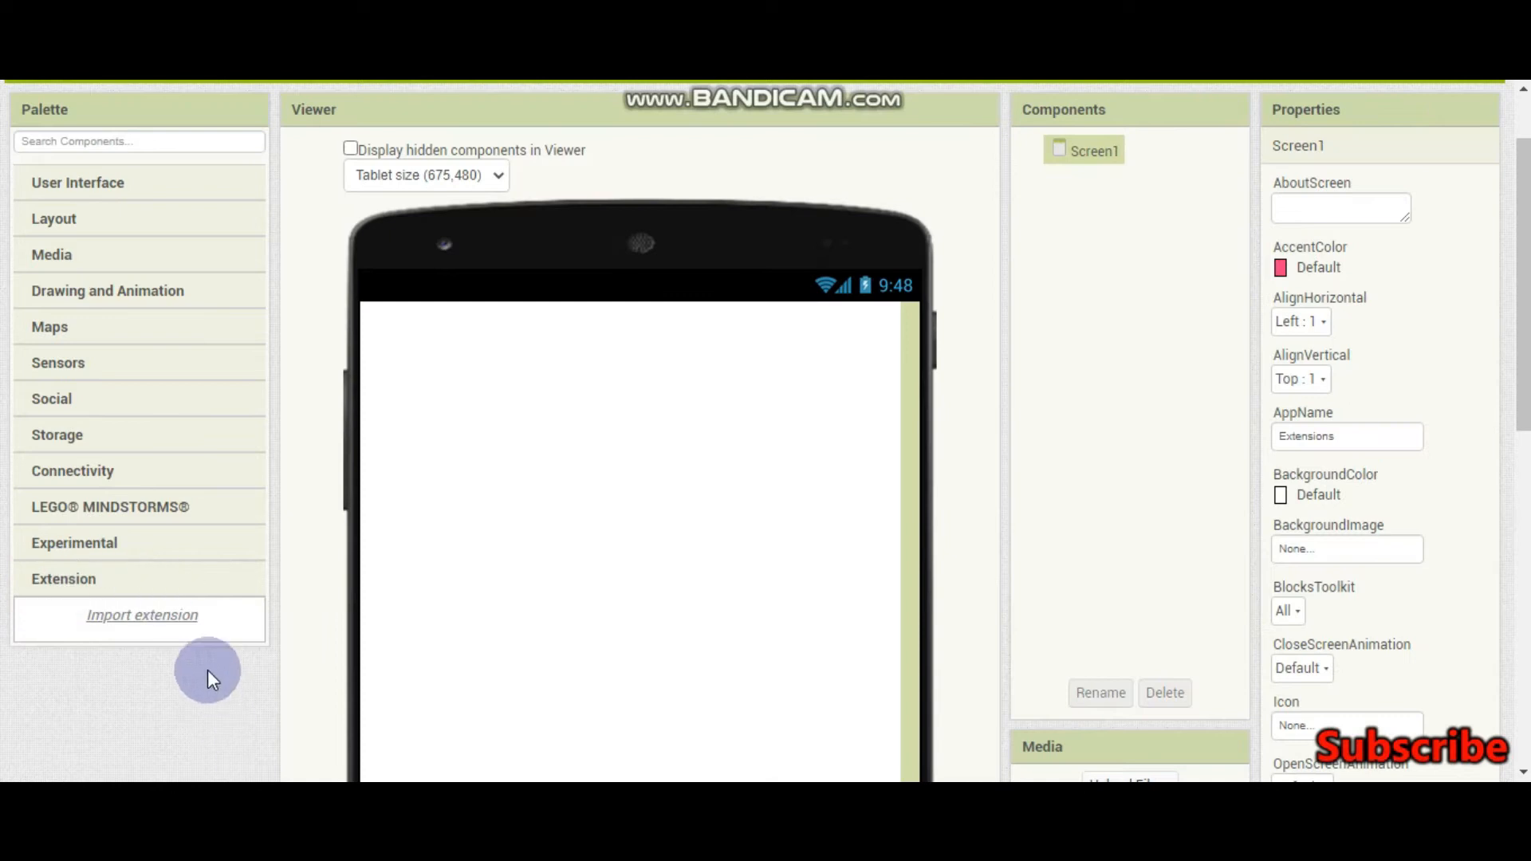
left_click(170, 617)
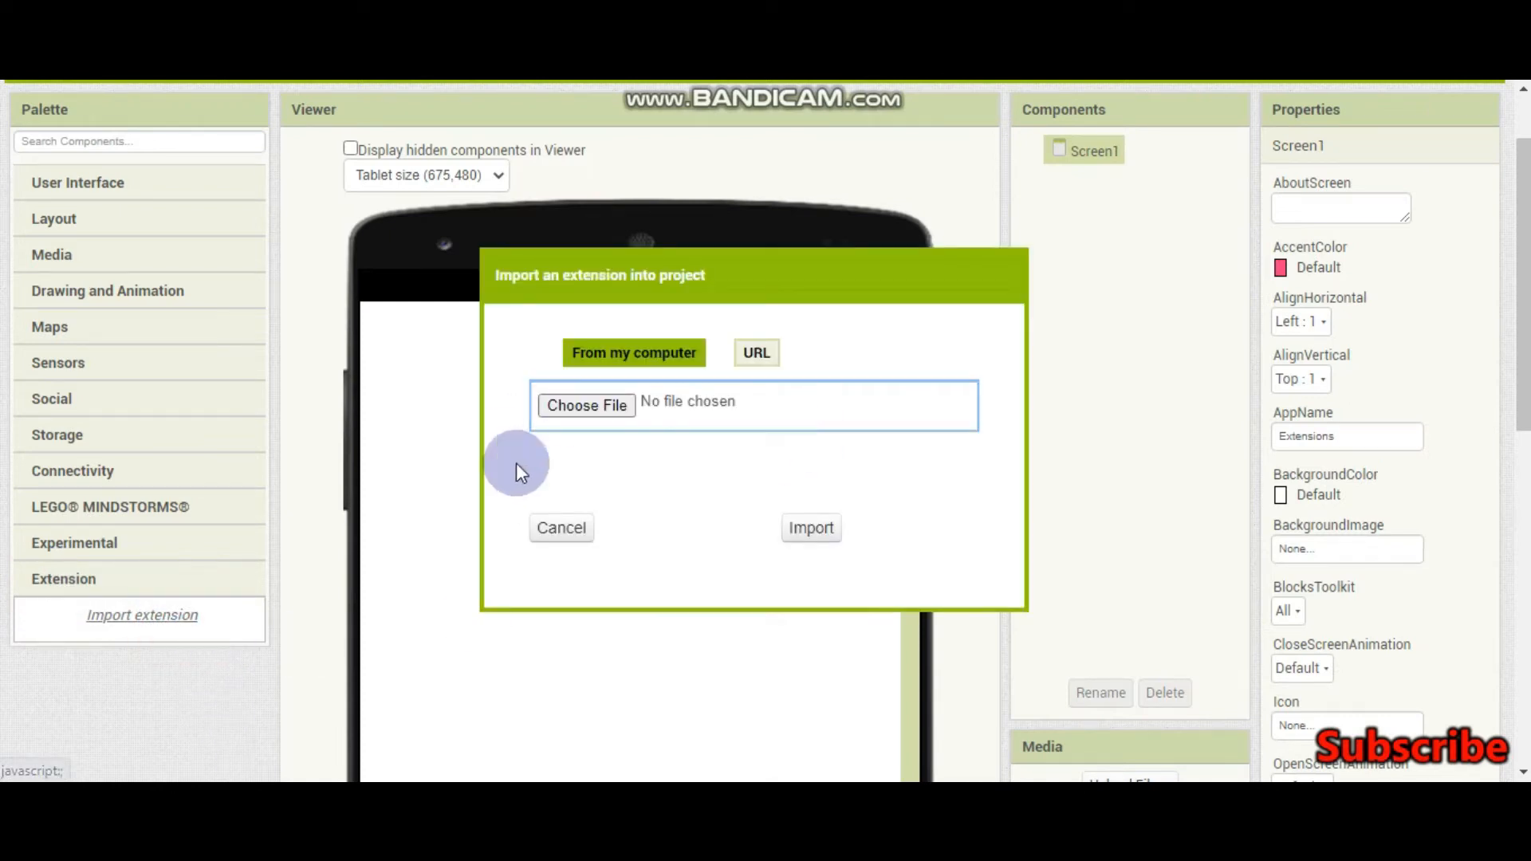
left_click(563, 524)
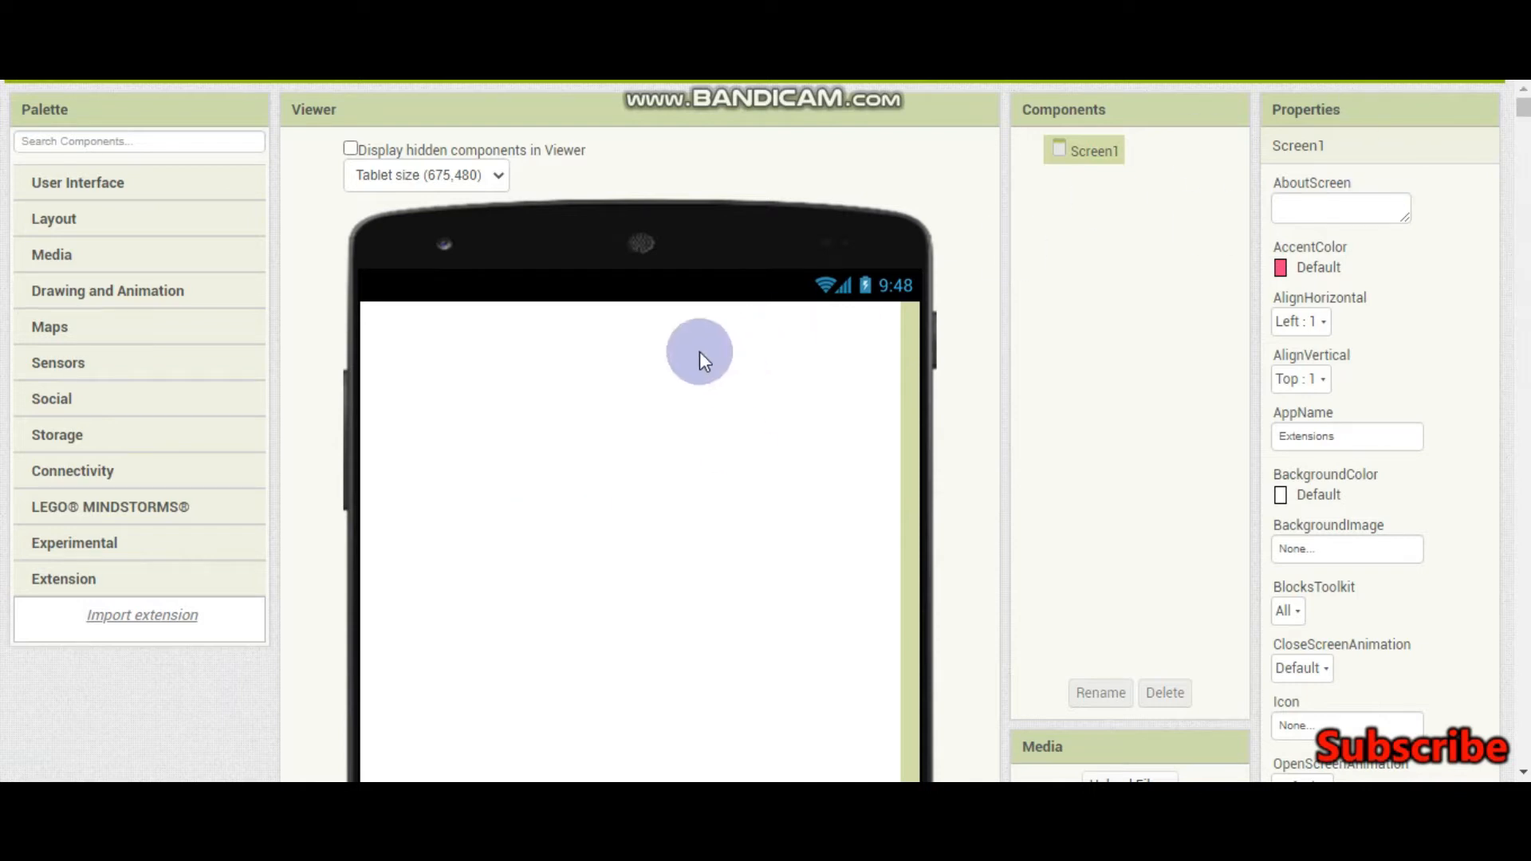
left_click(168, 615)
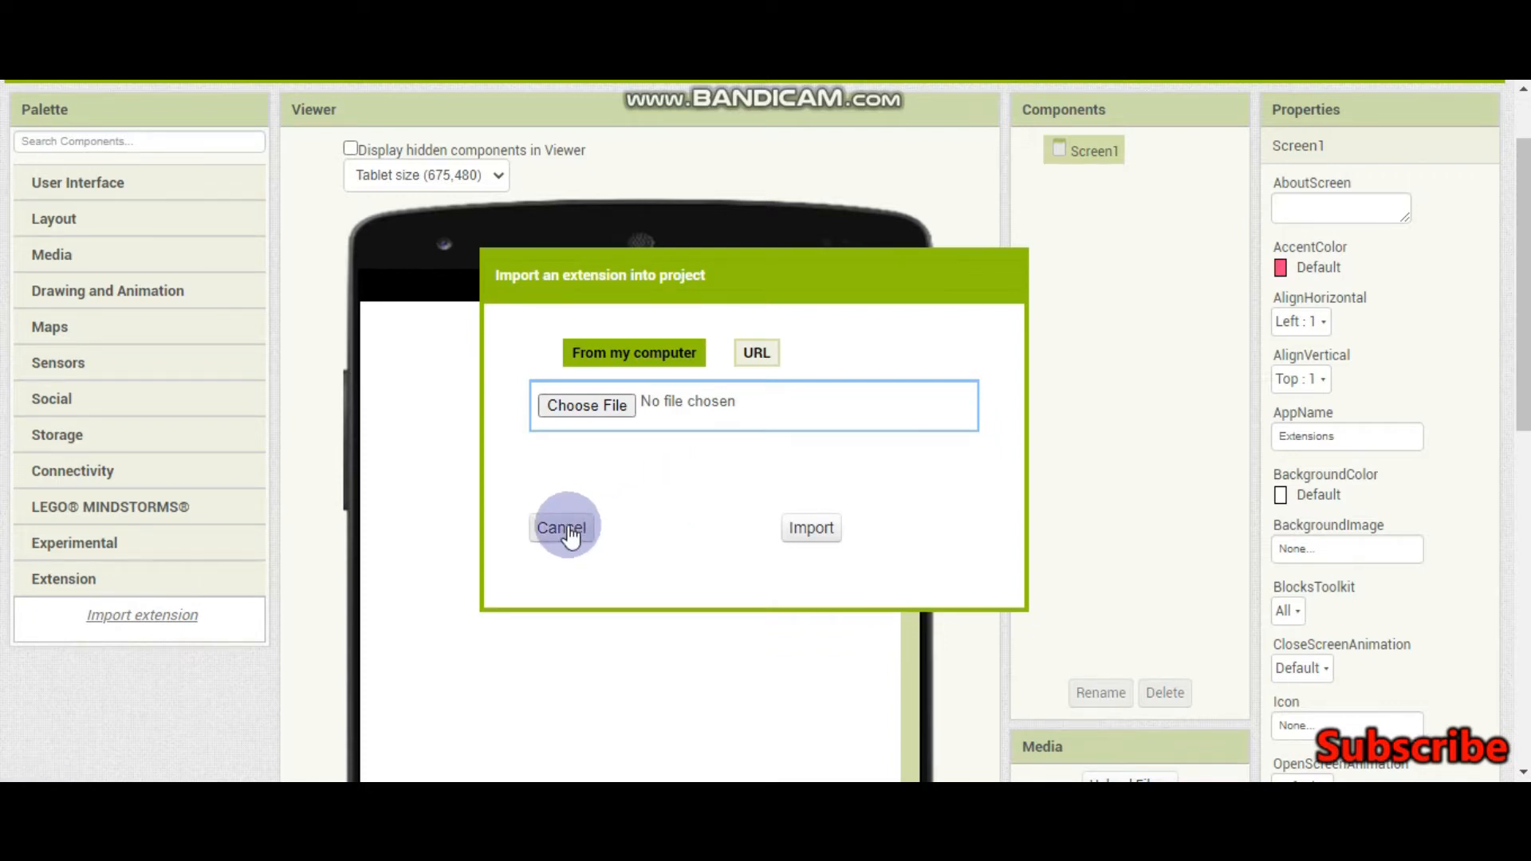
left_click(565, 527)
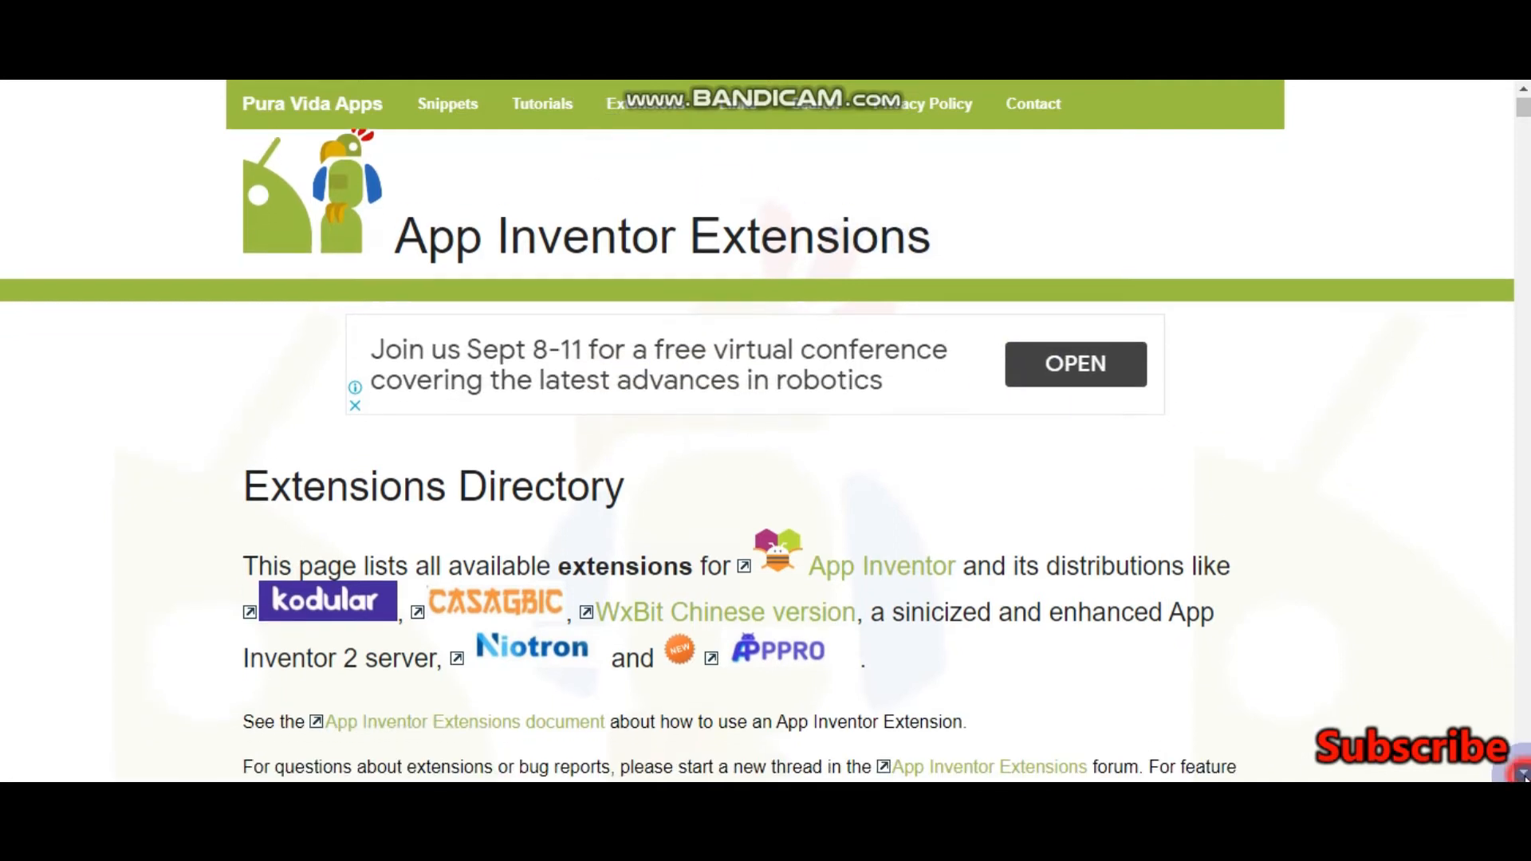
scroll(1011, 421, "down", 2)
scroll(681, 479, "down", 2)
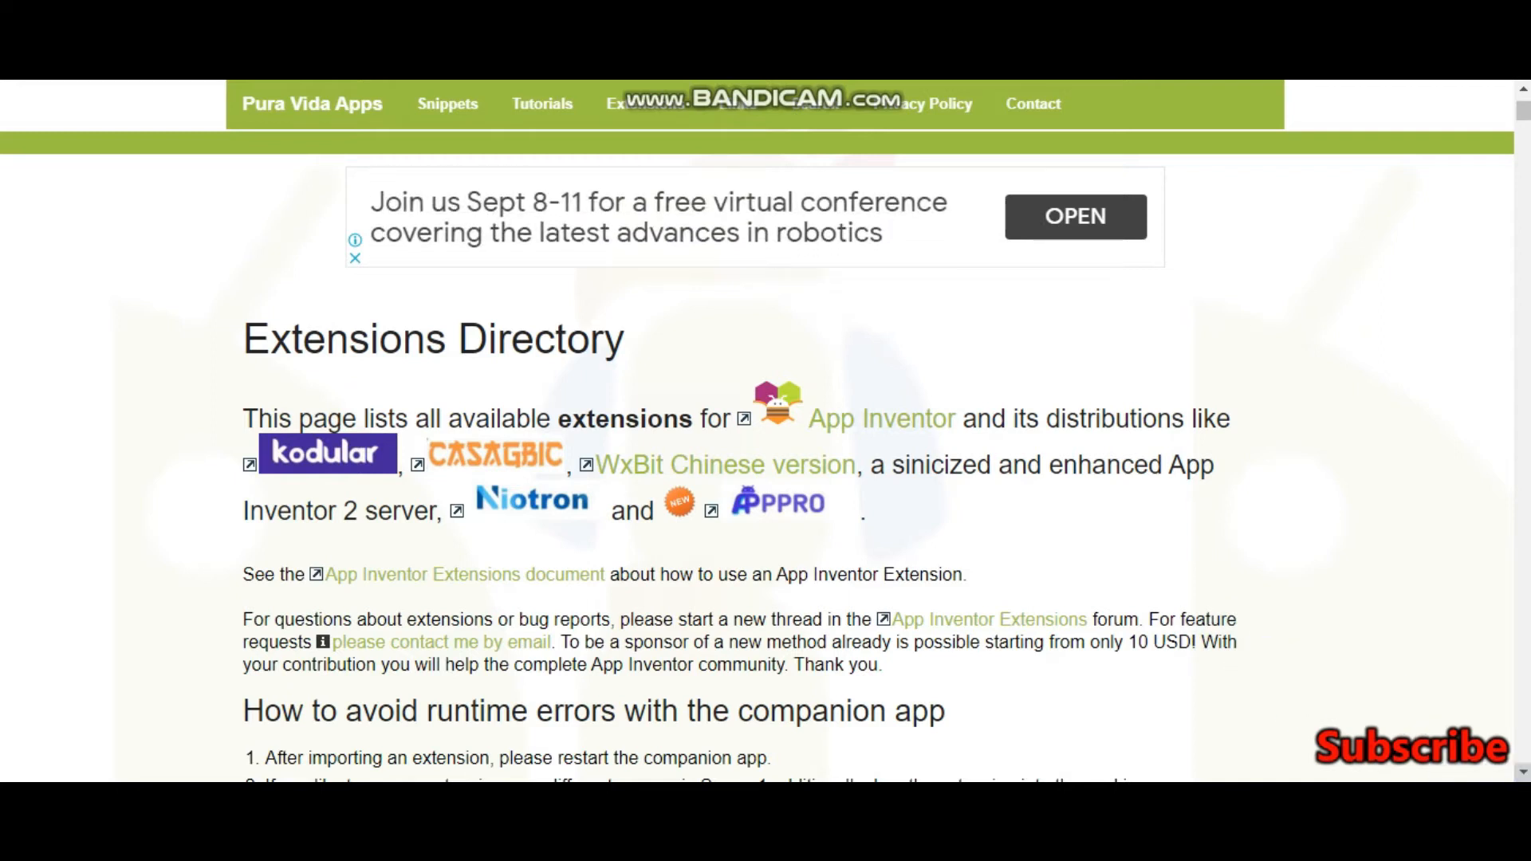
scroll(766, 478, "down", 1)
scroll(765, 478, "down", 1)
scroll(766, 480, "down", 1)
scroll(766, 480, "down", 1)
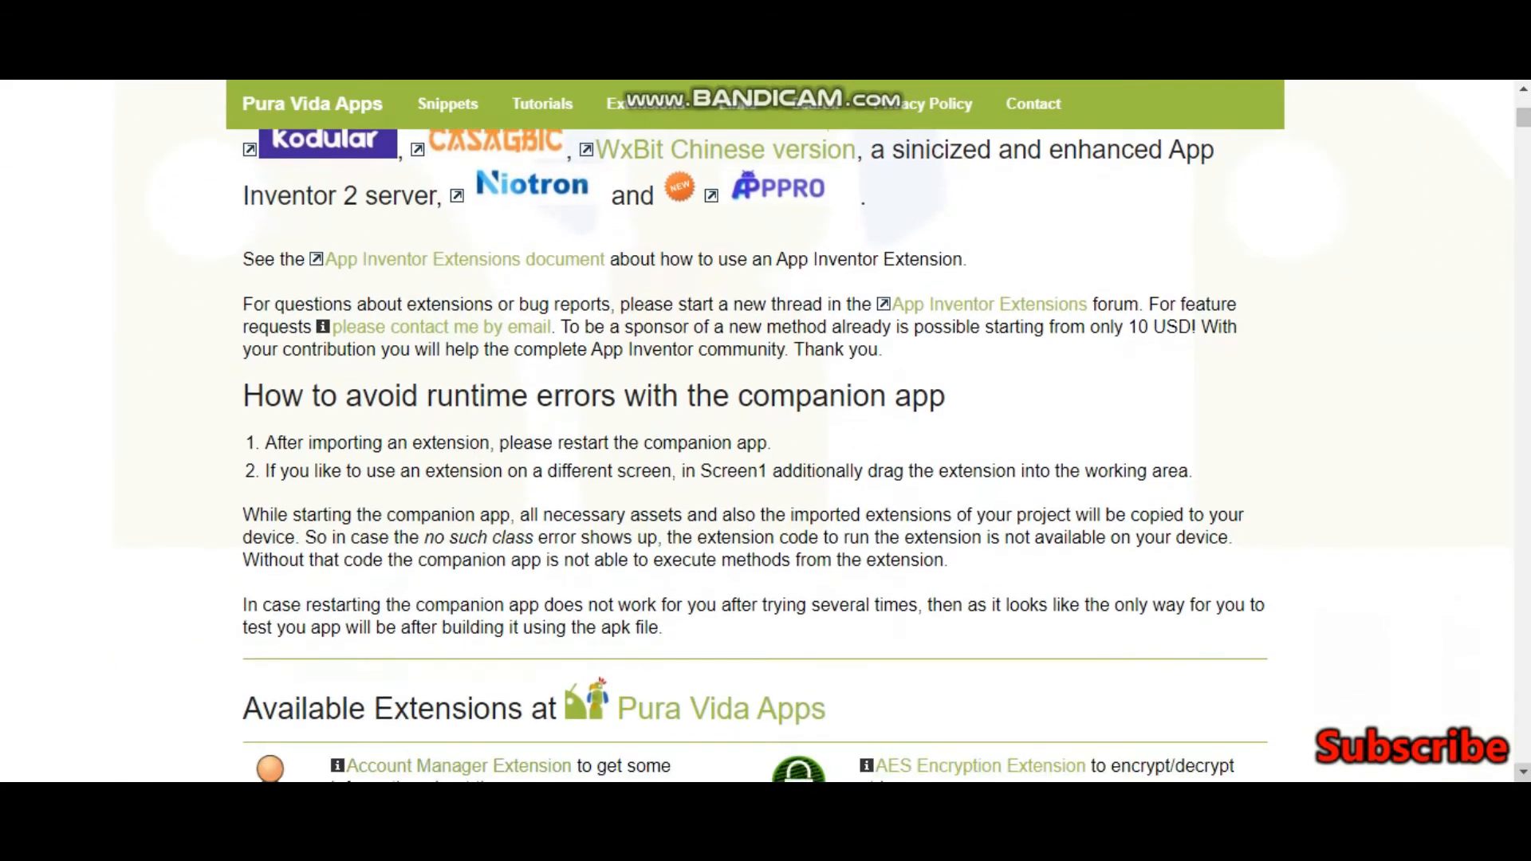
scroll(766, 478, "down", 1)
scroll(766, 479, "down", 1)
scroll(765, 478, "down", 1)
scroll(766, 478, "down", 1)
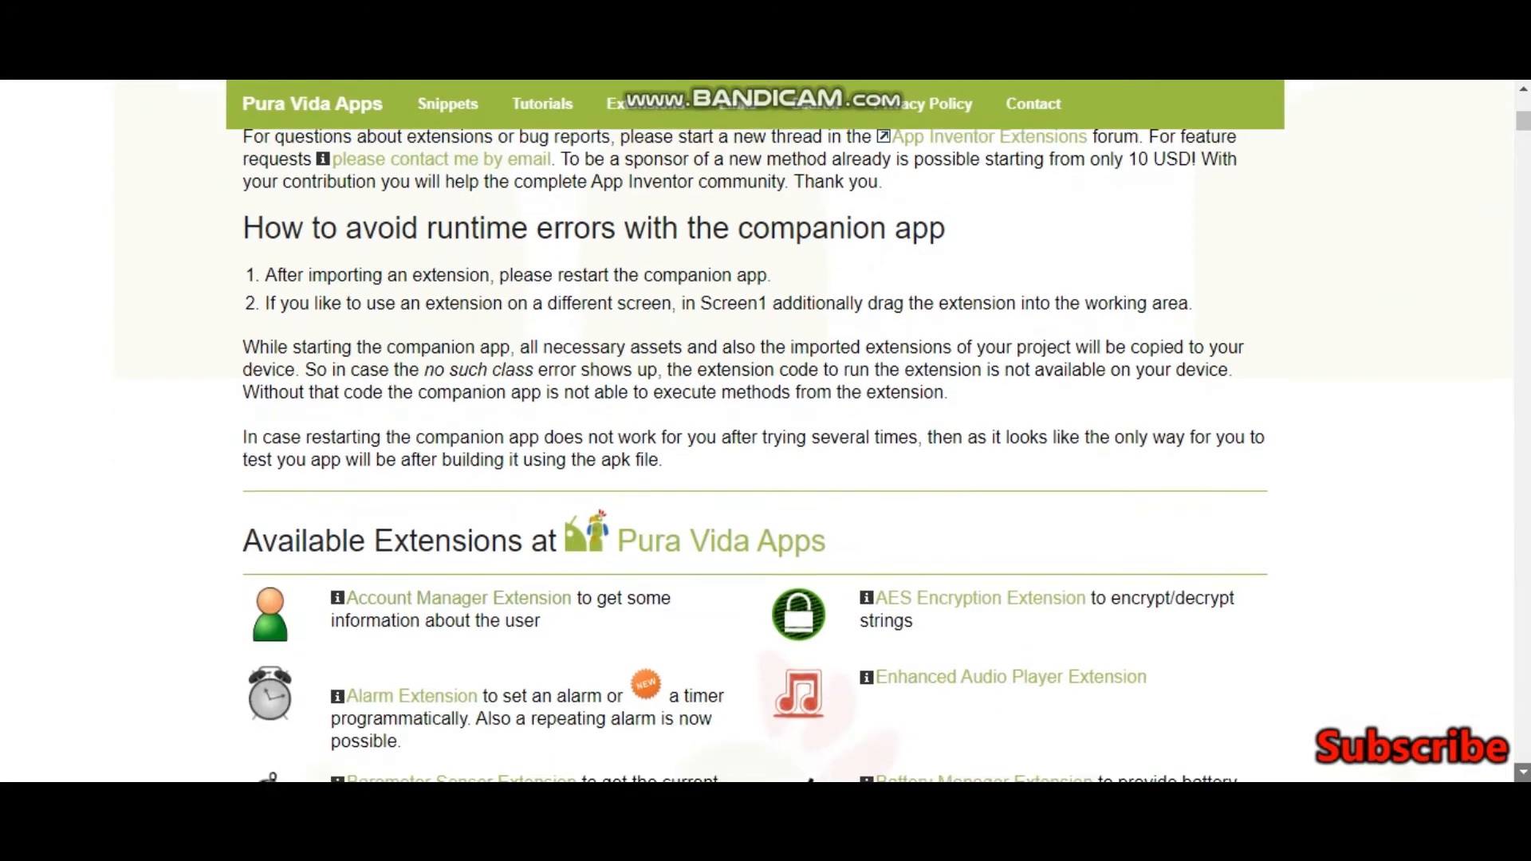
scroll(765, 480, "down", 1)
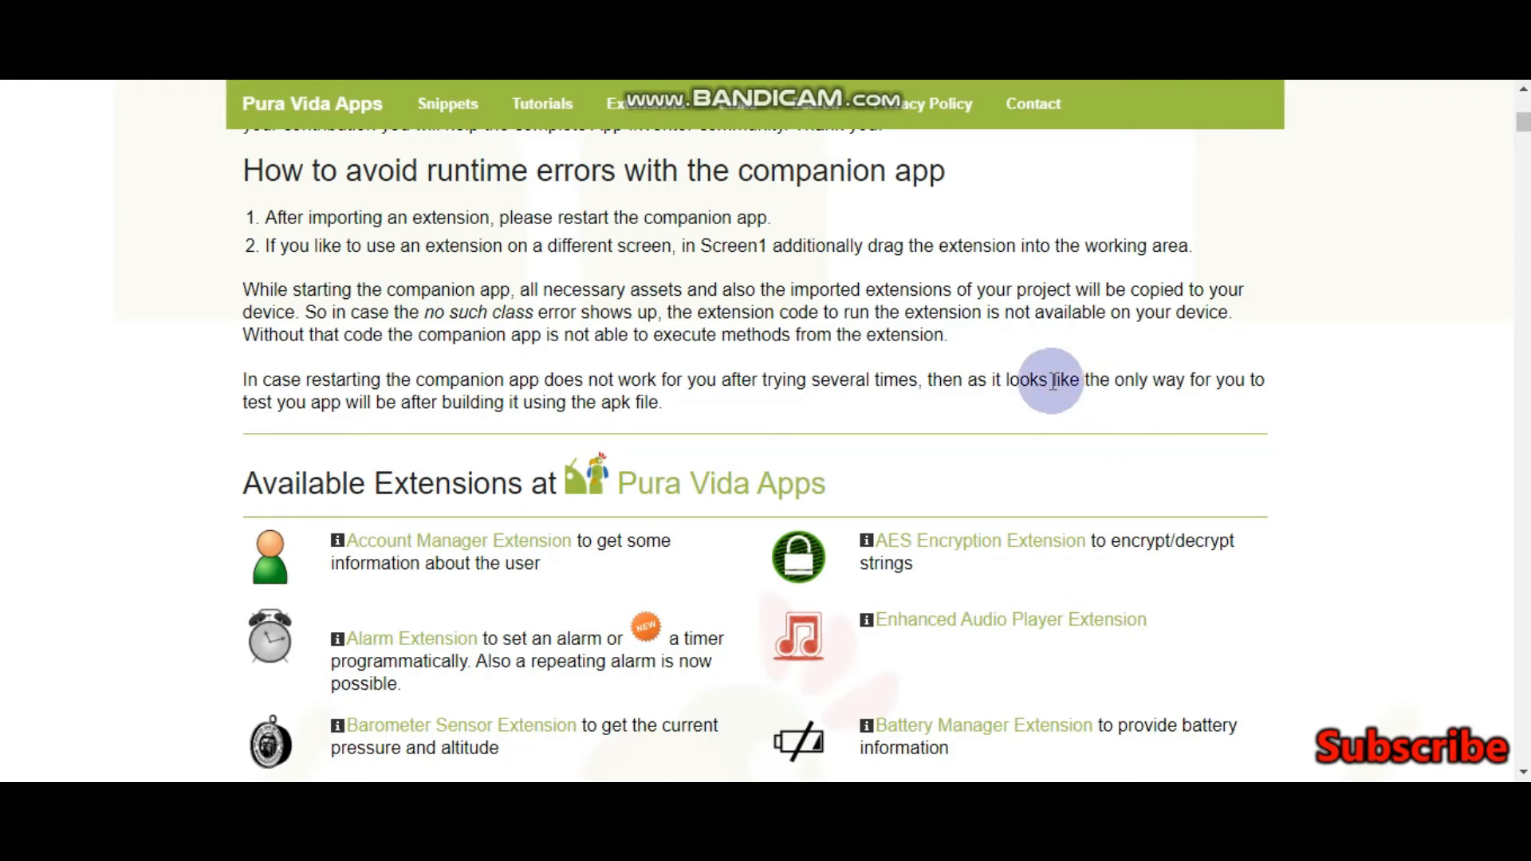
key("ctrl+Tab")
left_click(414, 106)
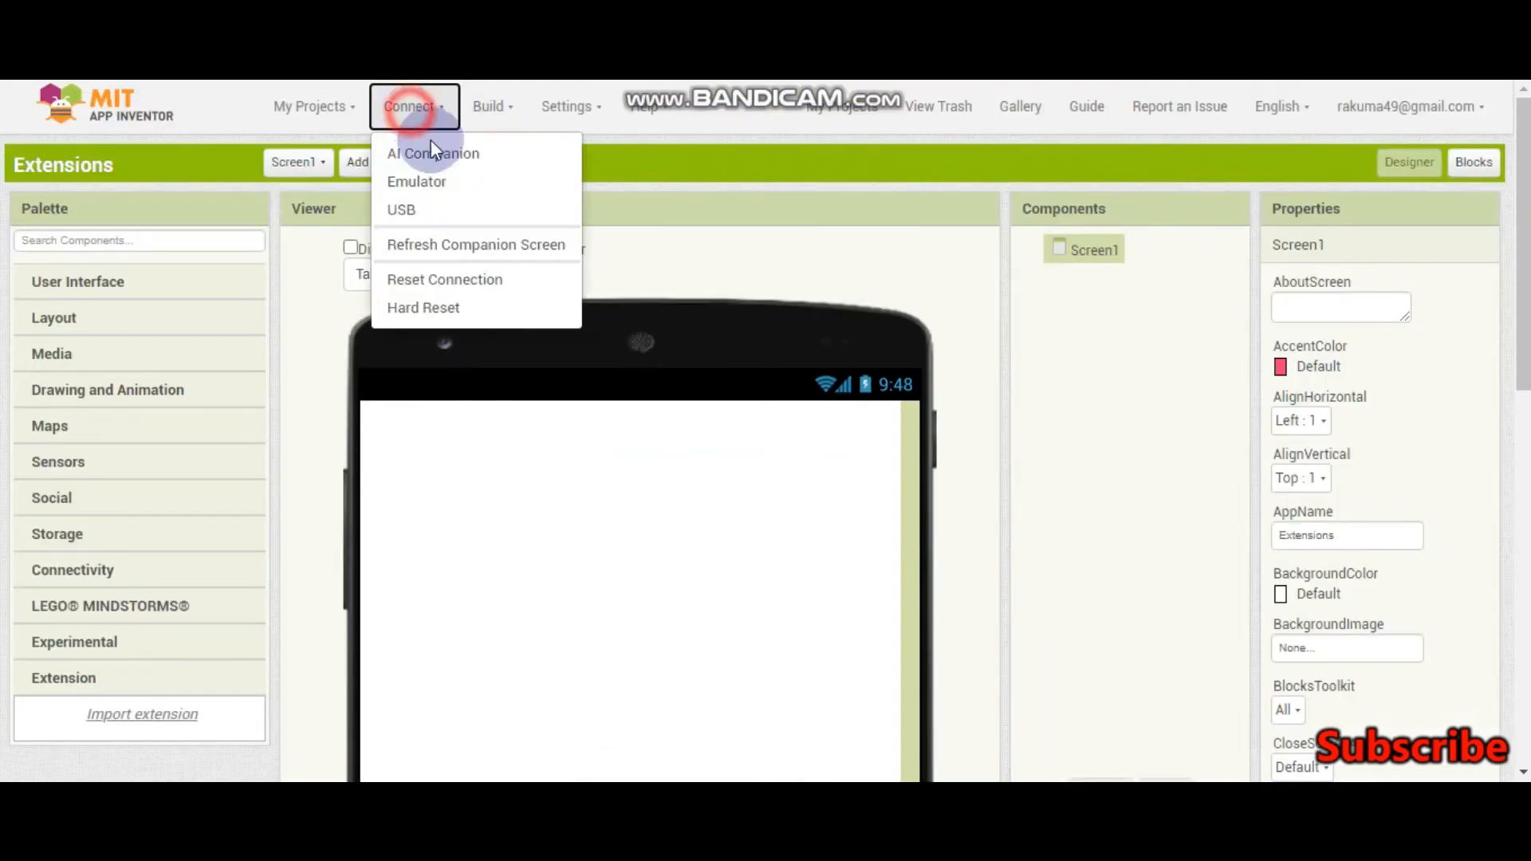
left_click(707, 200)
left_click(490, 107)
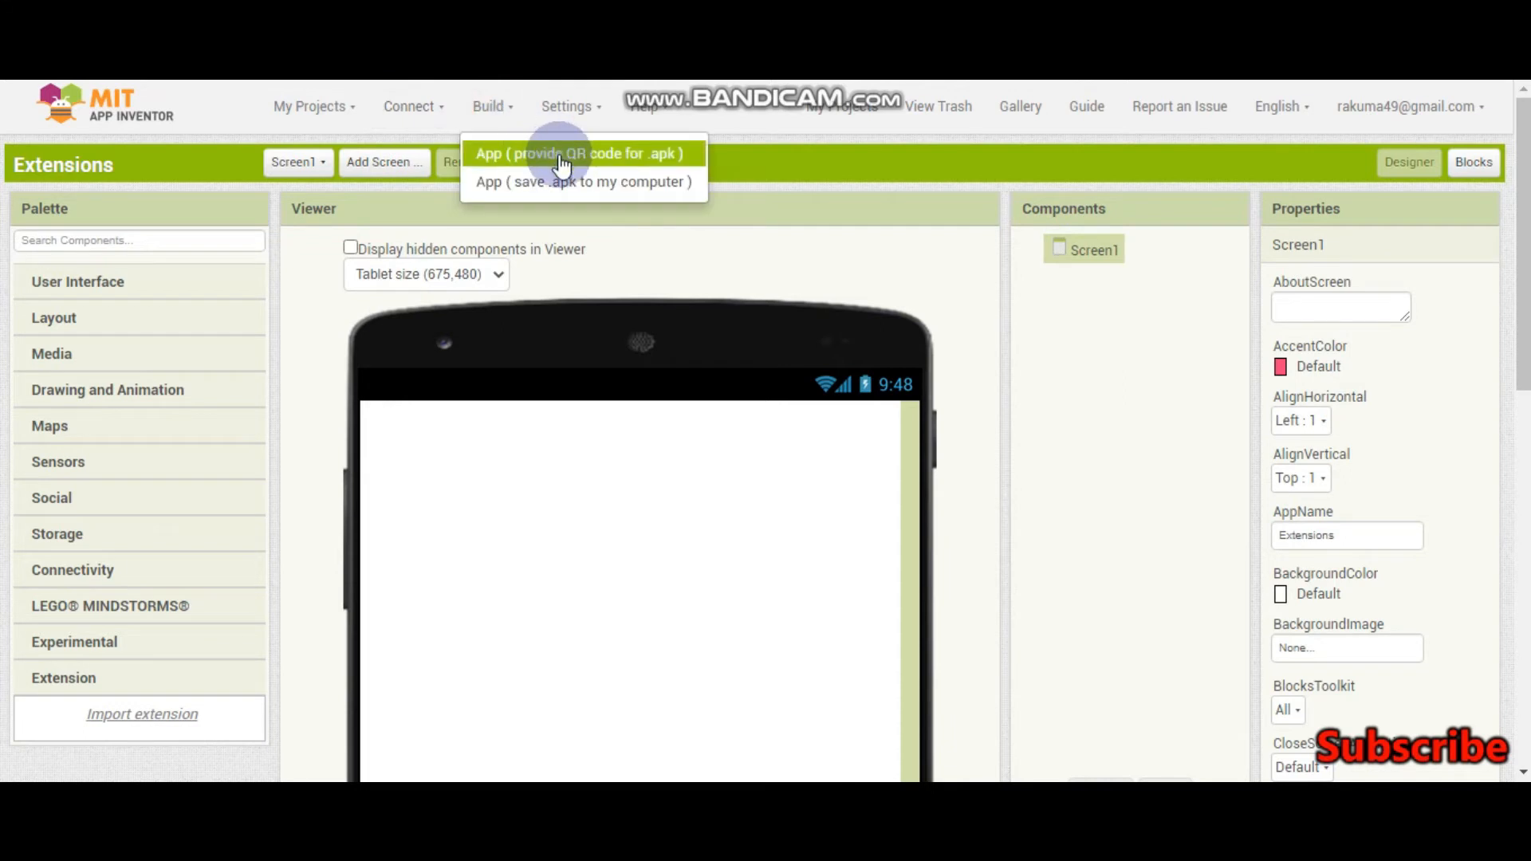
left_click(768, 229)
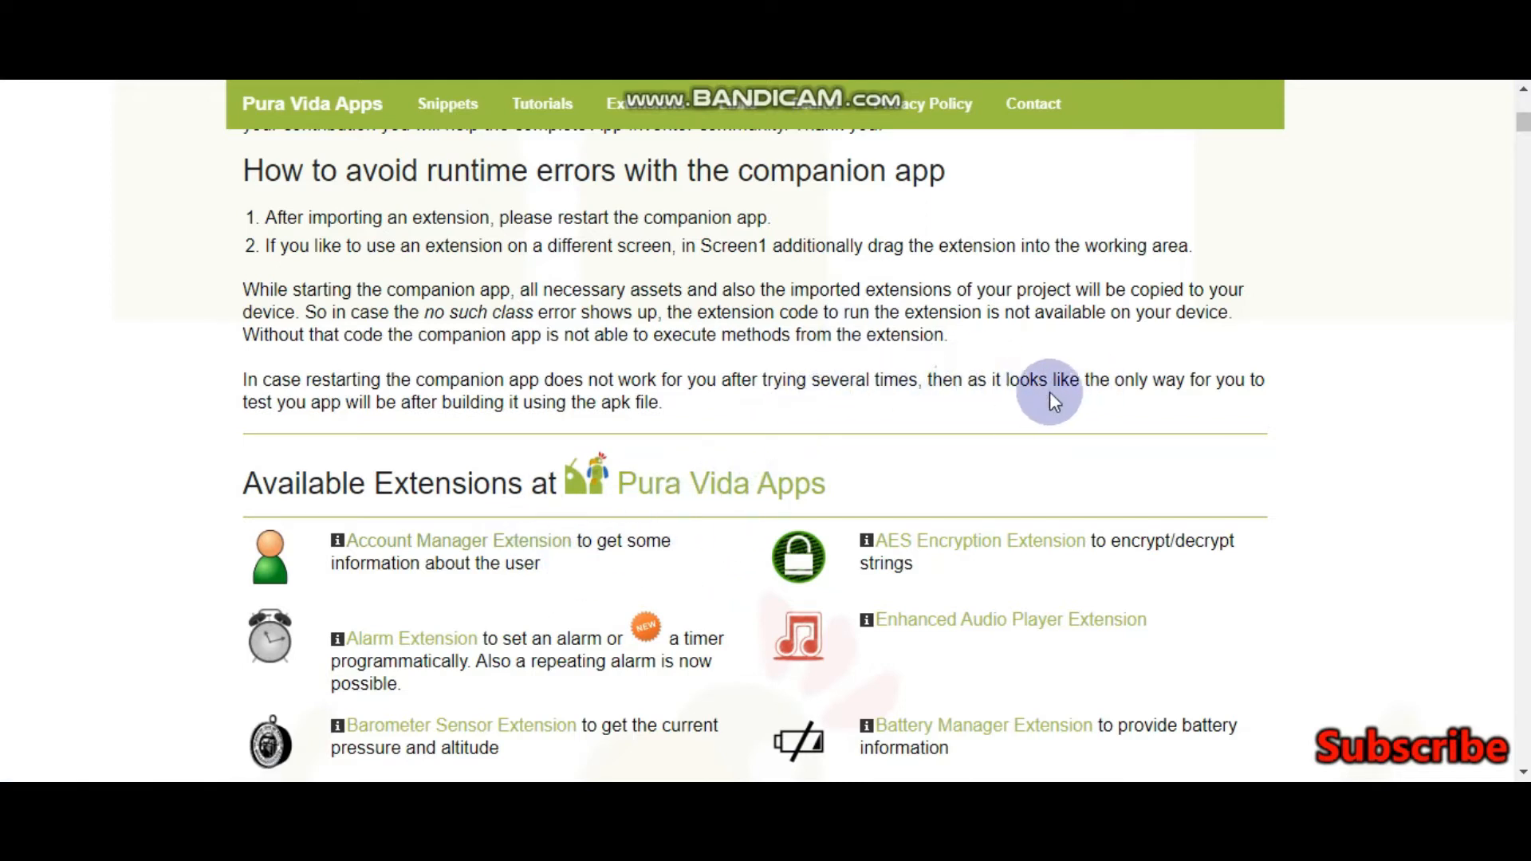
scroll(938, 533, "down", 8)
scroll(945, 503, "up", 3)
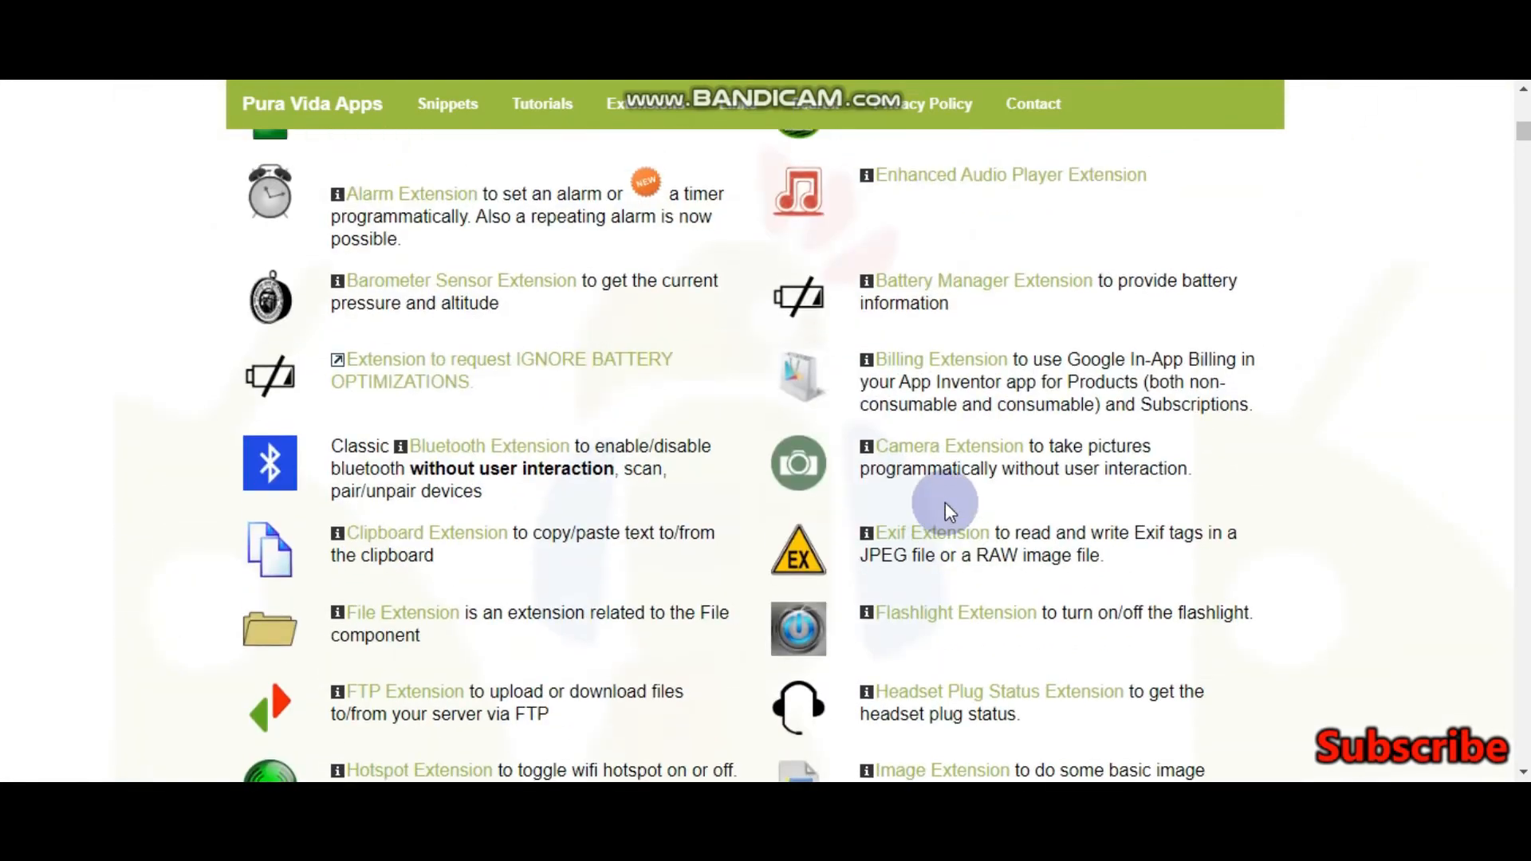
scroll(945, 503, "up", 6)
scroll(954, 493, "down", 3)
scroll(941, 494, "down", 3)
scroll(983, 529, "up", 8)
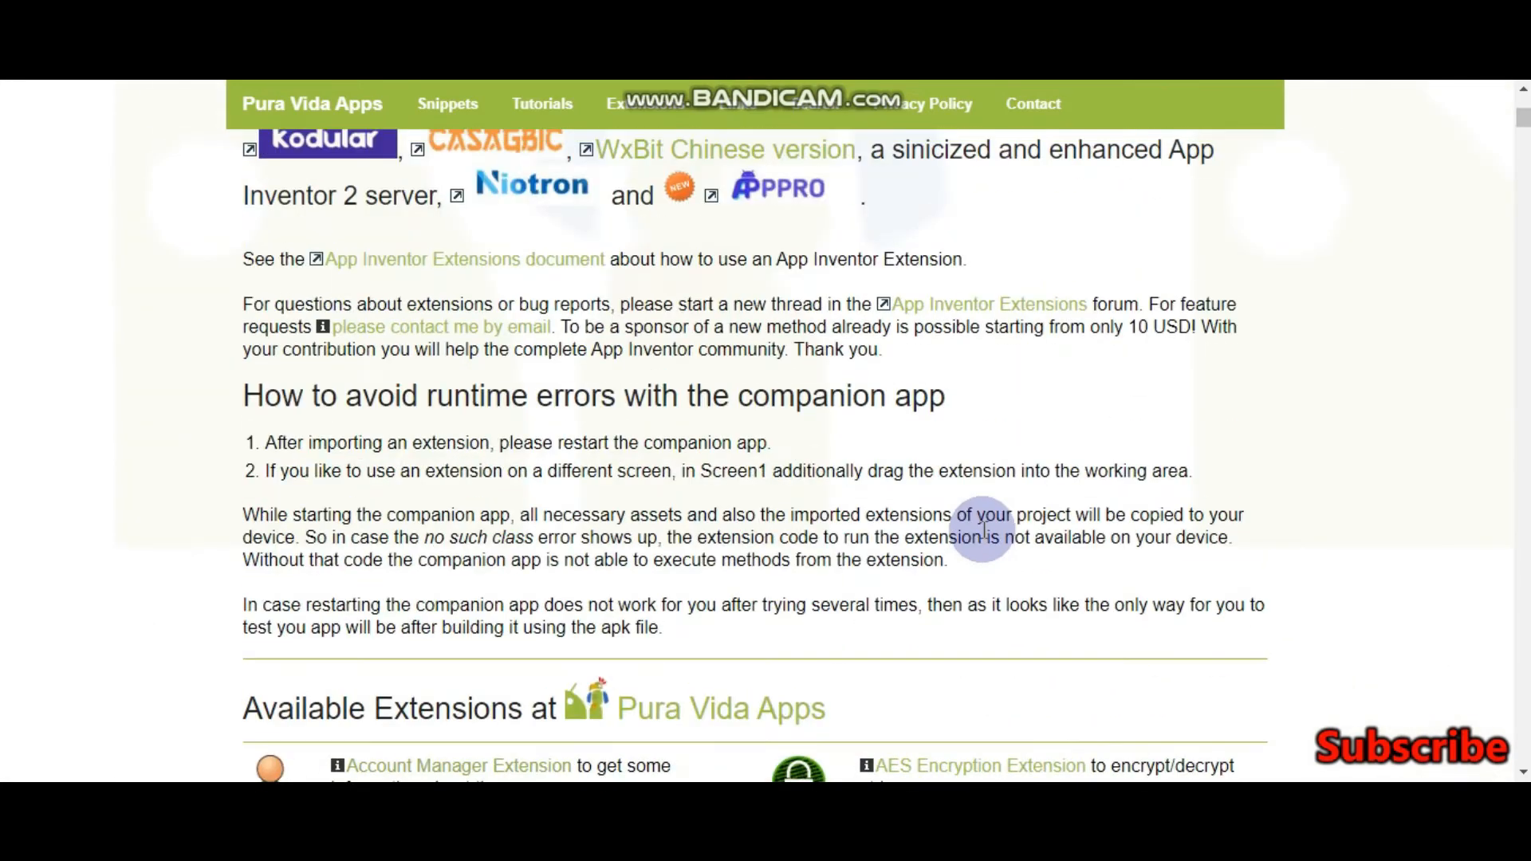
scroll(1017, 509, "down", 3)
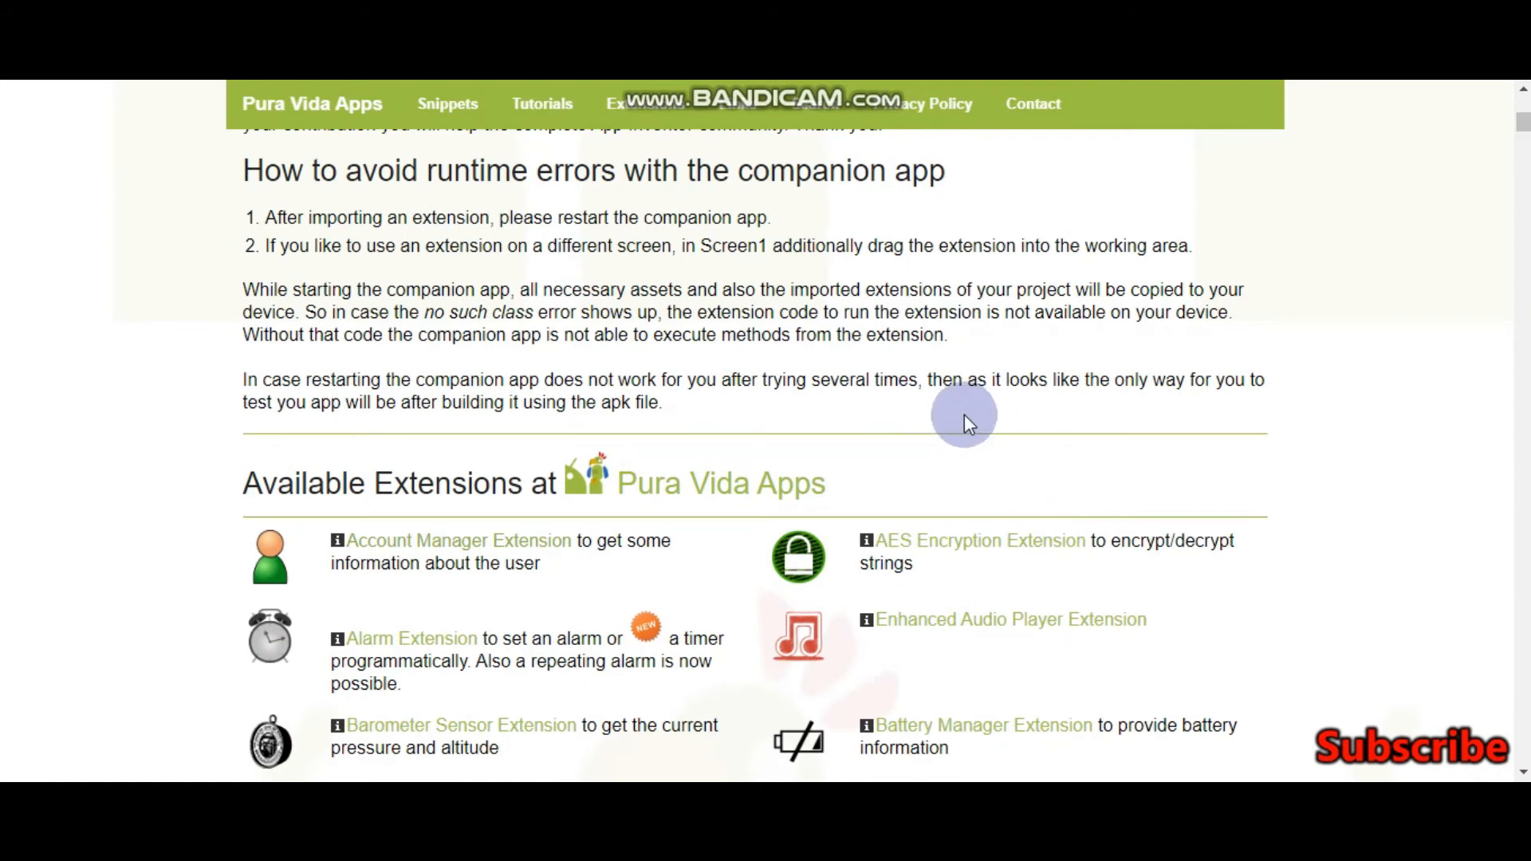
scroll(995, 397, "down", 3)
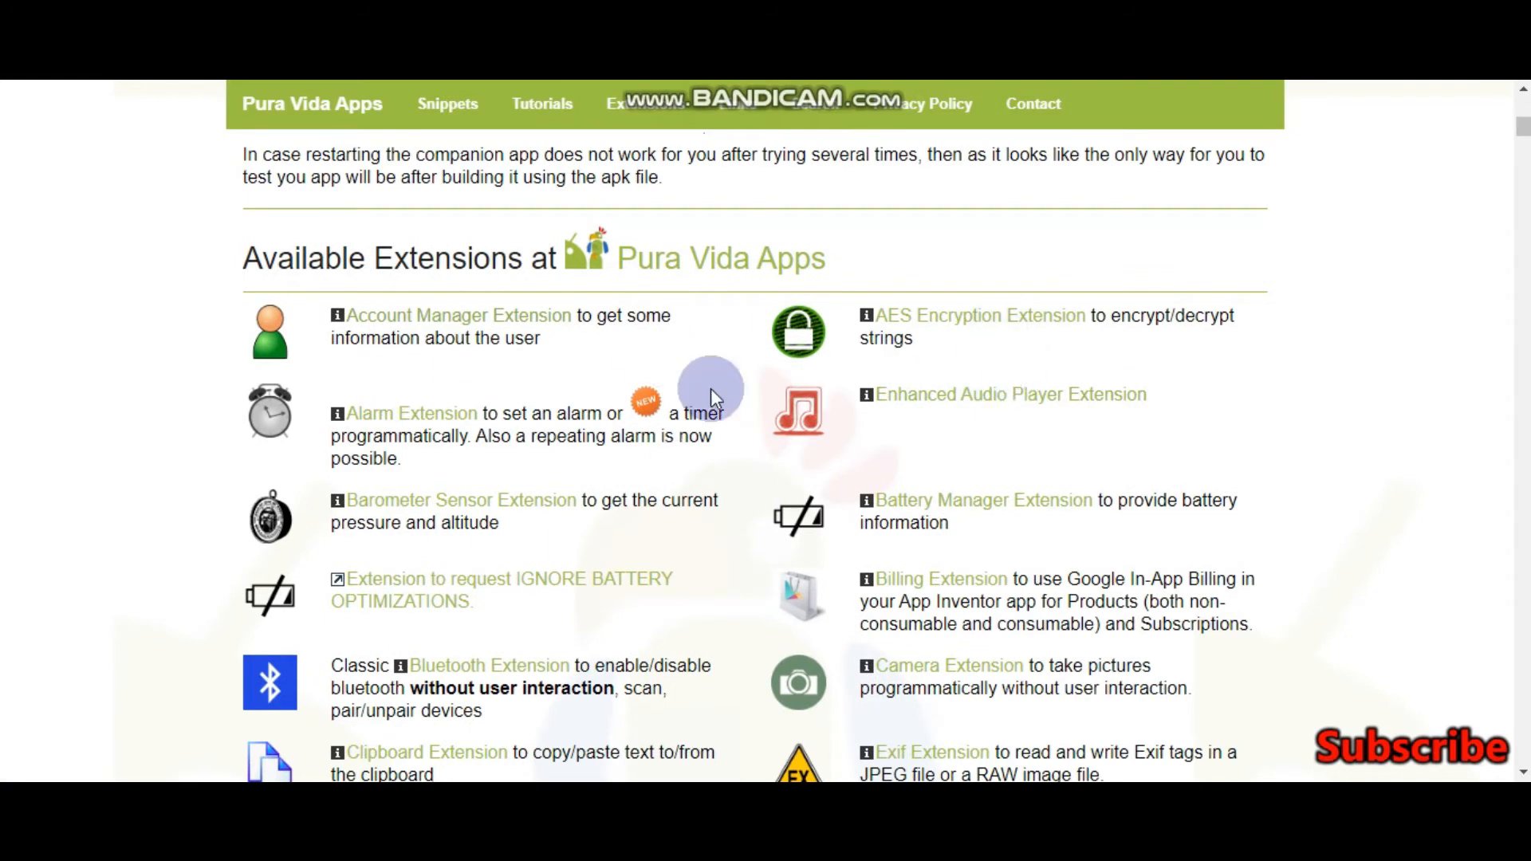
scroll(665, 443, "down", 6)
scroll(700, 421, "up", 2)
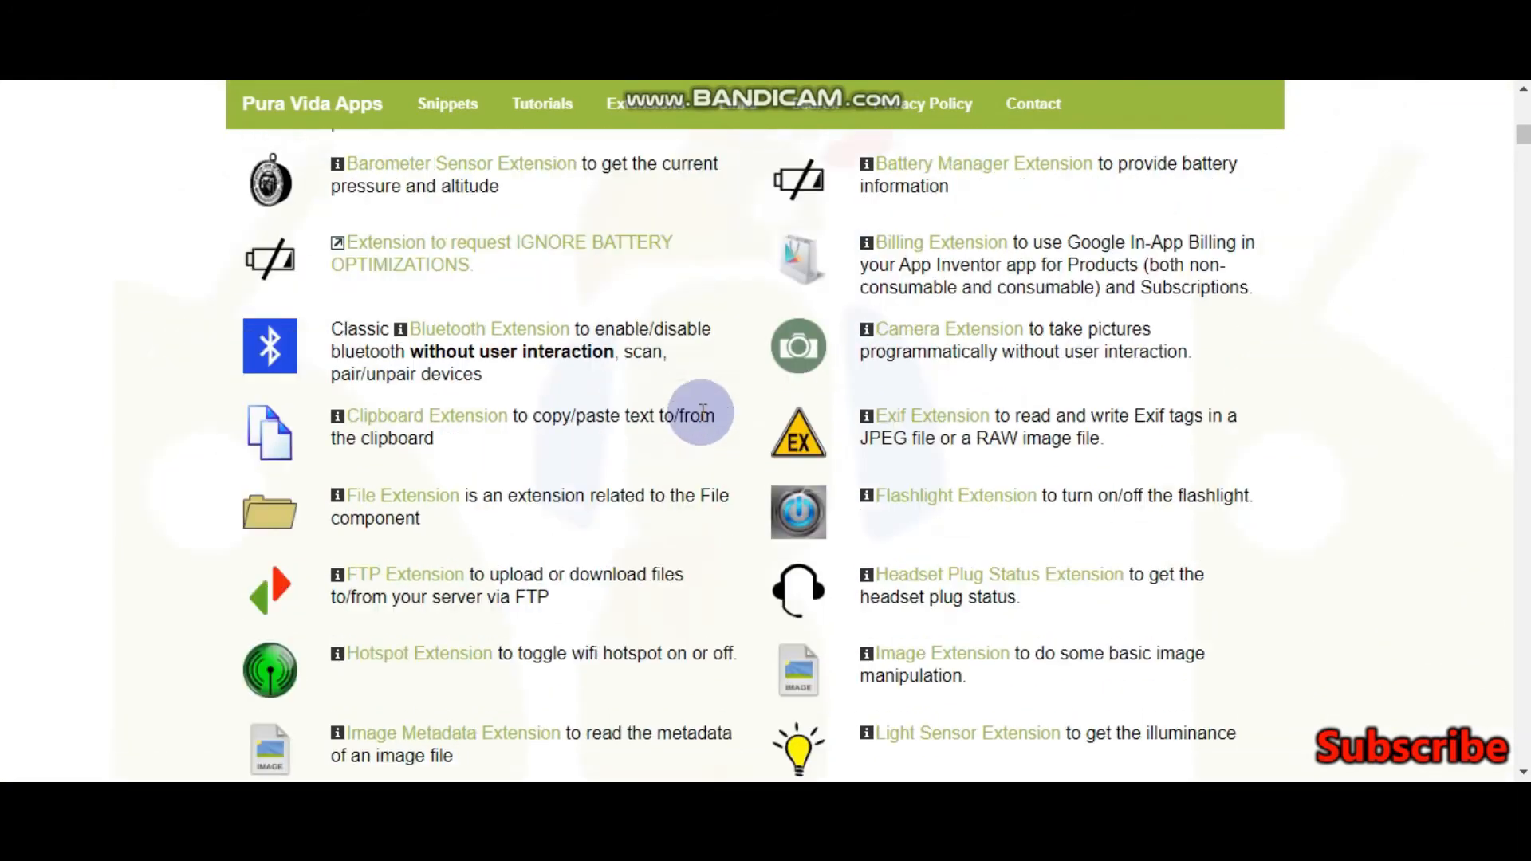
scroll(694, 407, "up", 3)
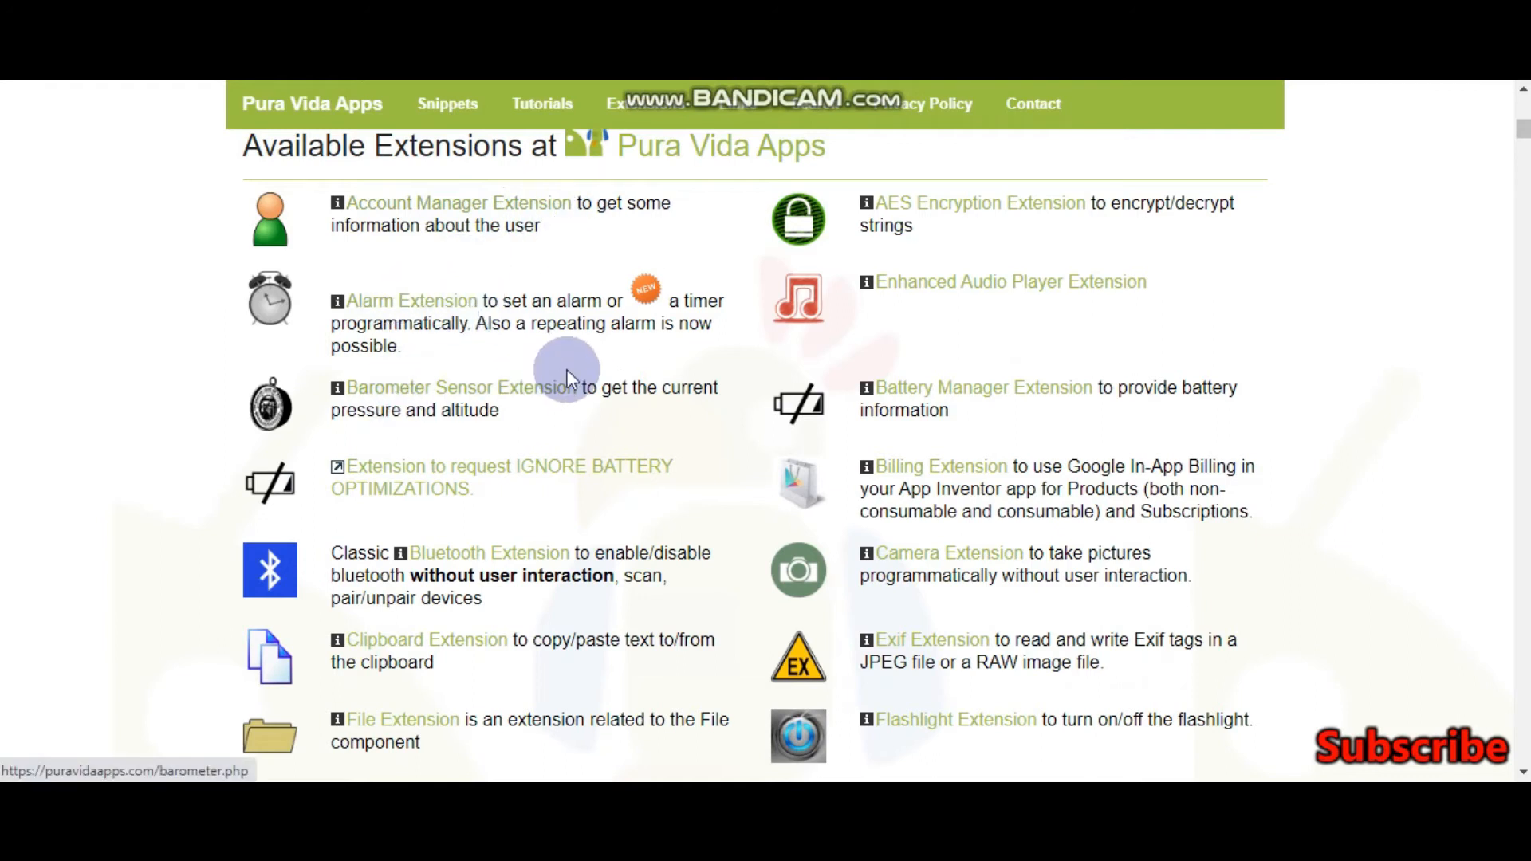
scroll(1077, 539, "down", 2)
scroll(1156, 563, "down", 2)
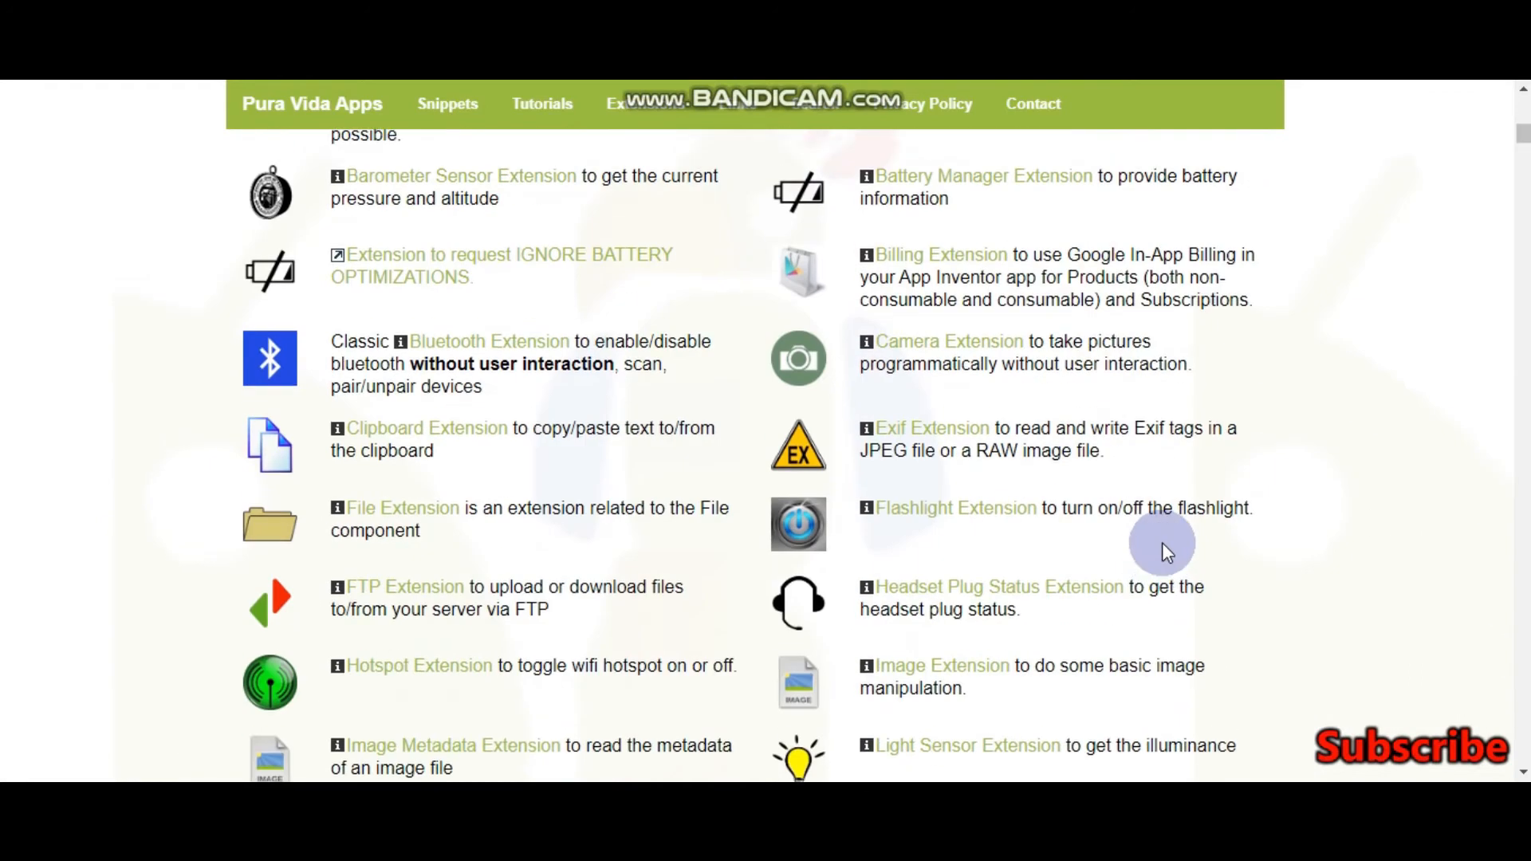
scroll(1162, 542, "up", 4)
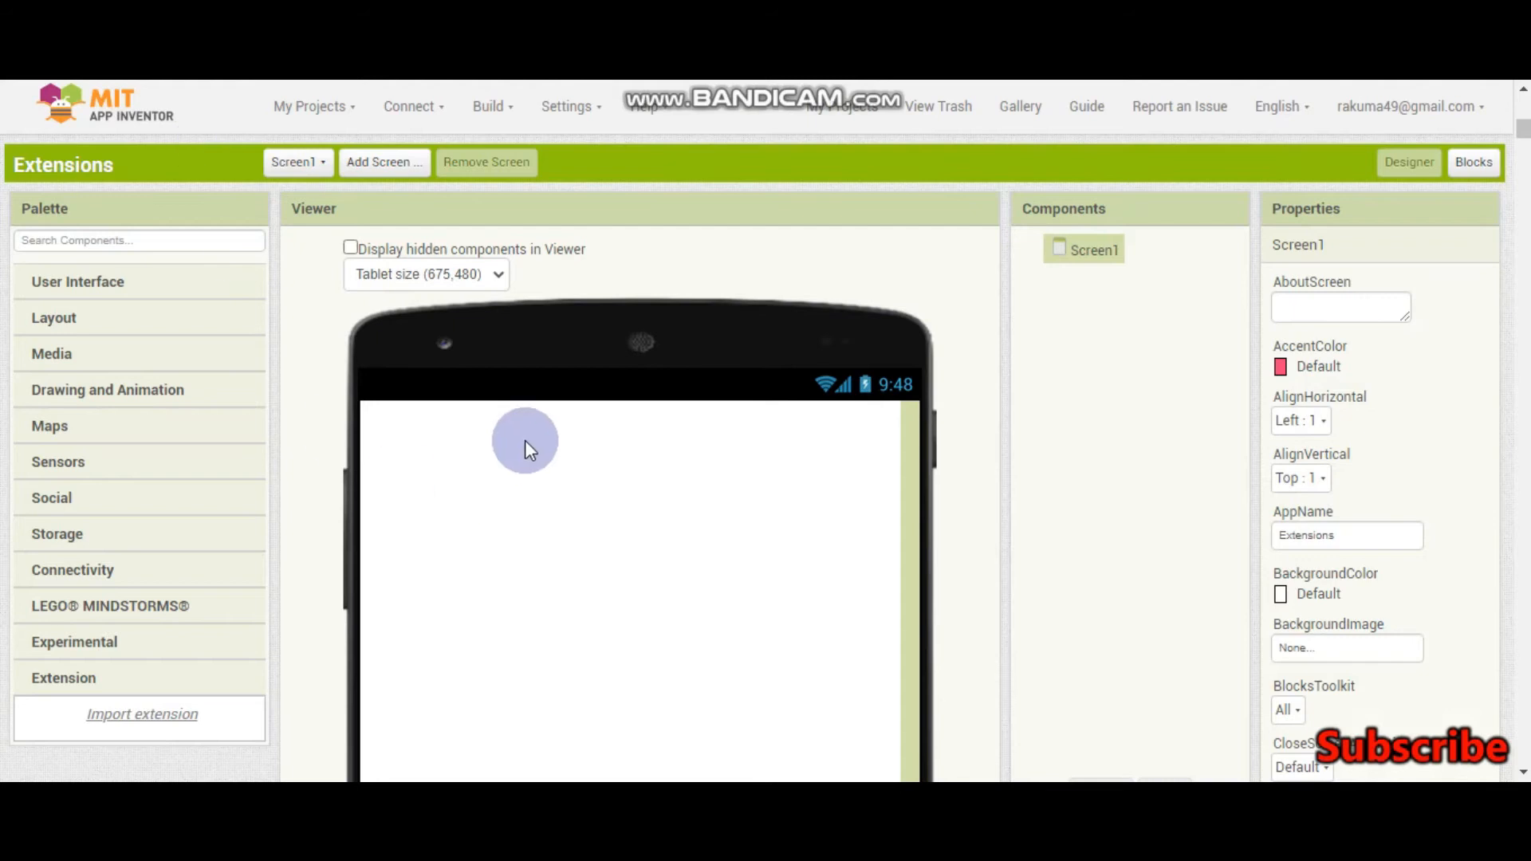
- List the User Interface components in the App Inventor palette
left_click(182, 281)
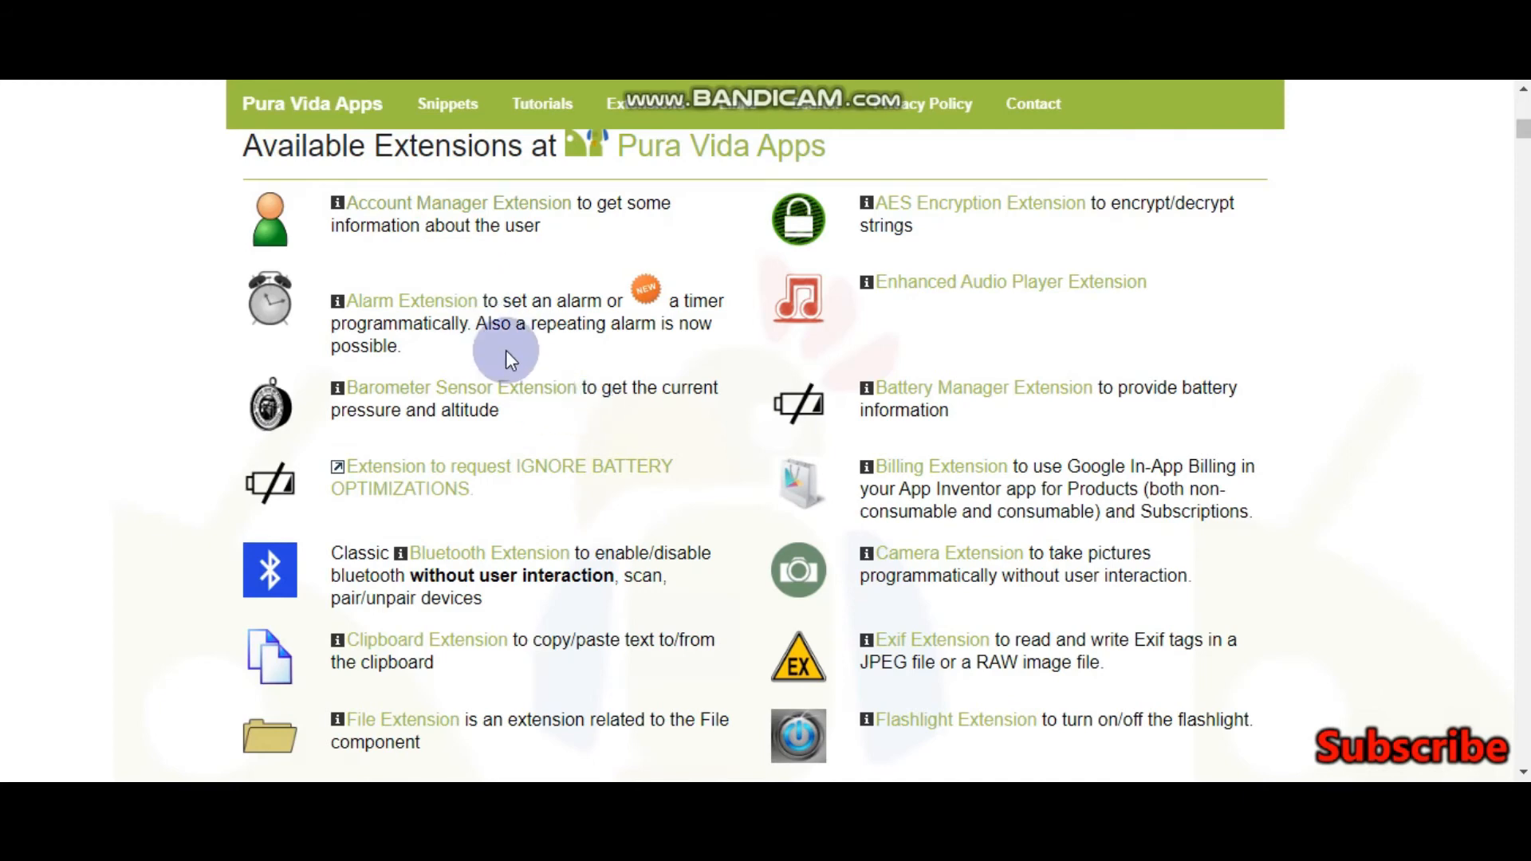
scroll(506, 350, "down", 5)
scroll(514, 335, "down", 5)
scroll(538, 311, "down", 5)
scroll(539, 304, "down", 3)
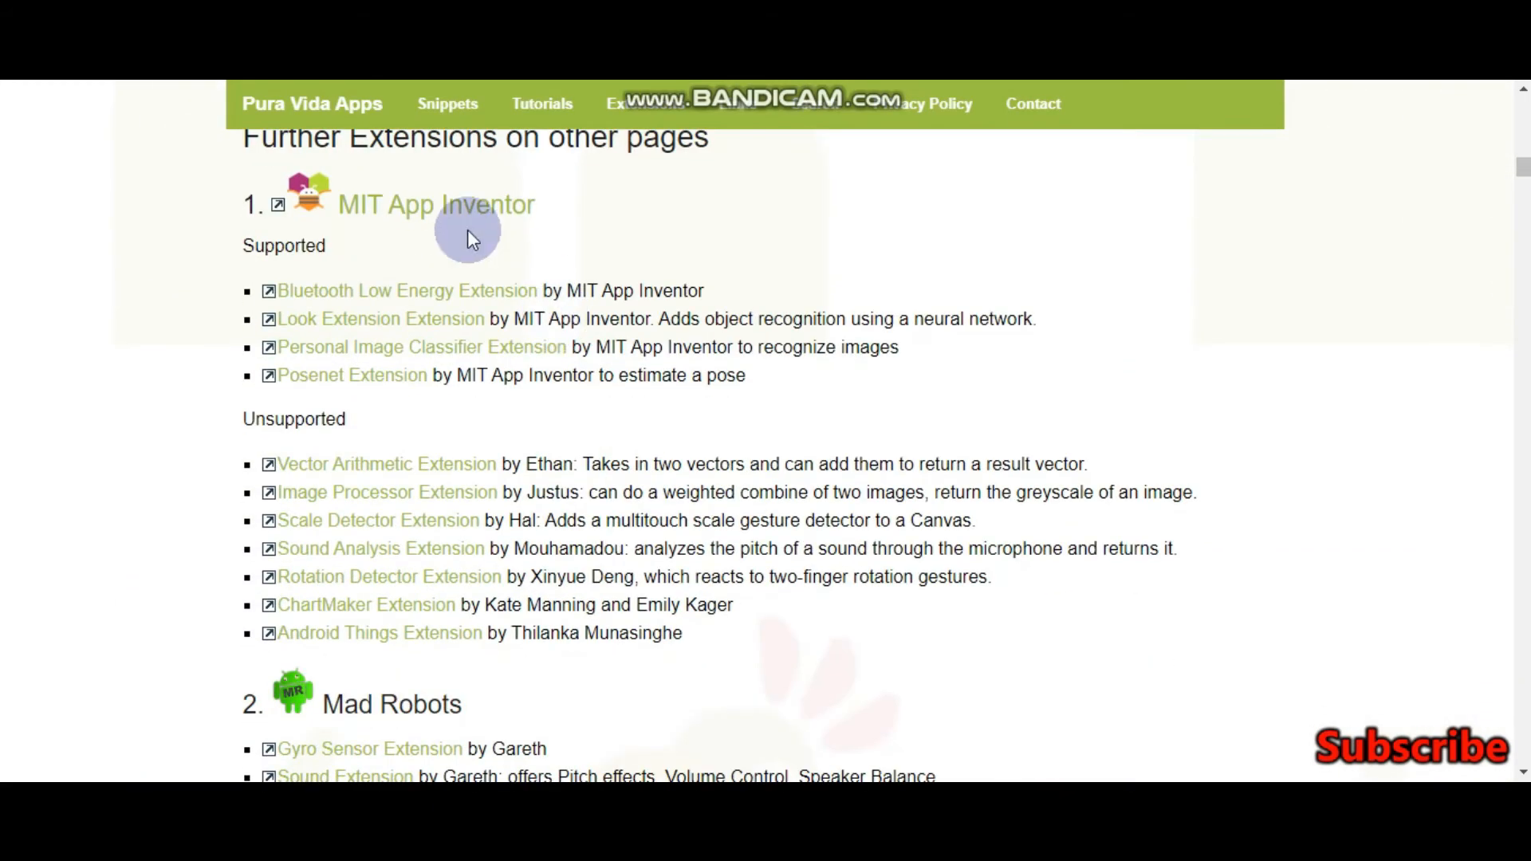
scroll(486, 446, "up", 5)
scroll(716, 388, "up", 4)
scroll(753, 312, "up", 4)
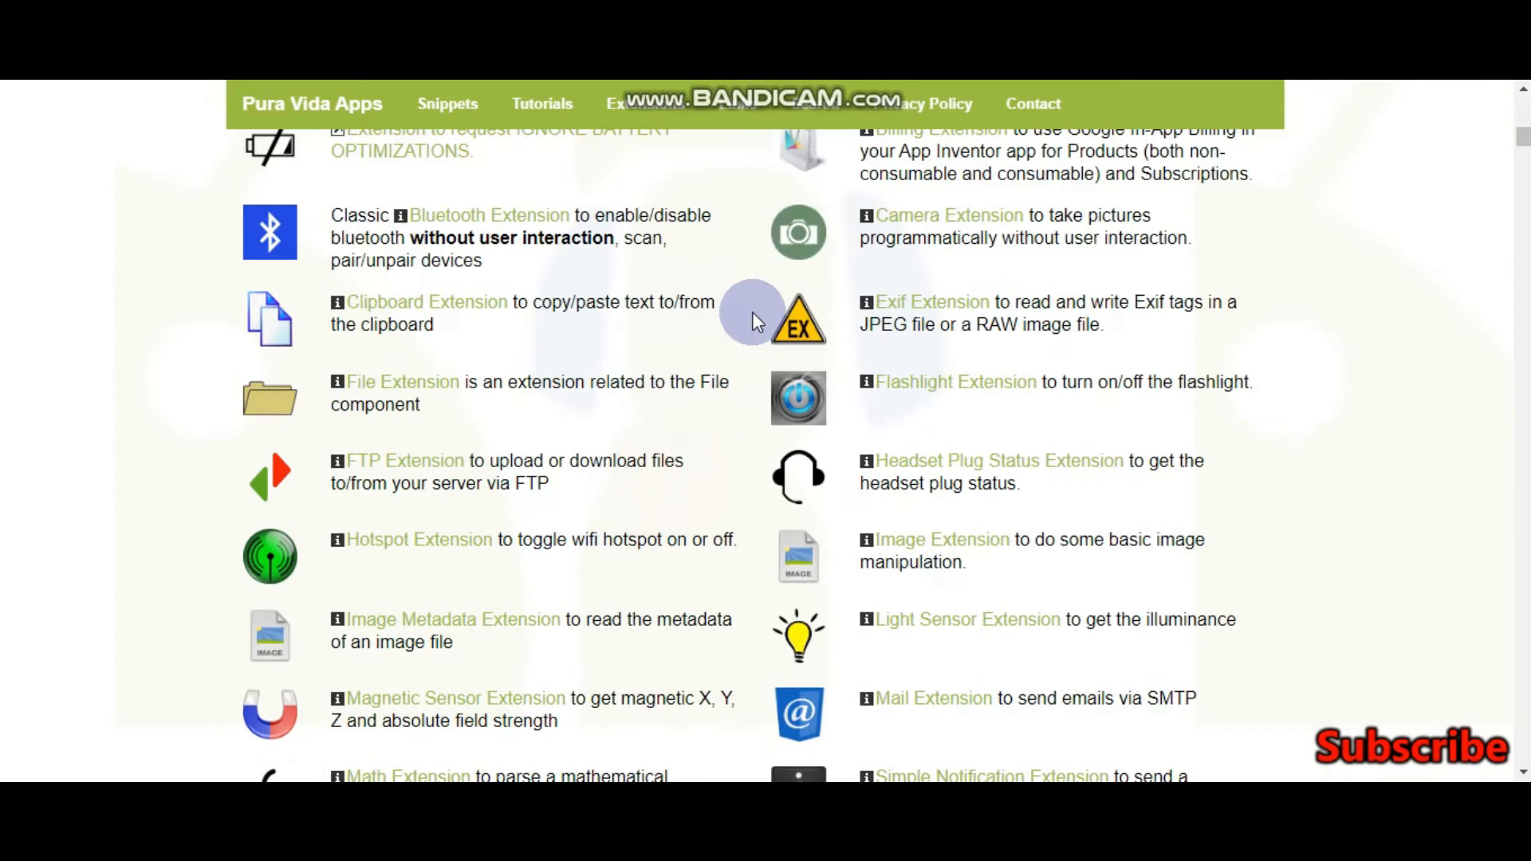
scroll(638, 541, "up", 5)
scroll(764, 460, "up", 3)
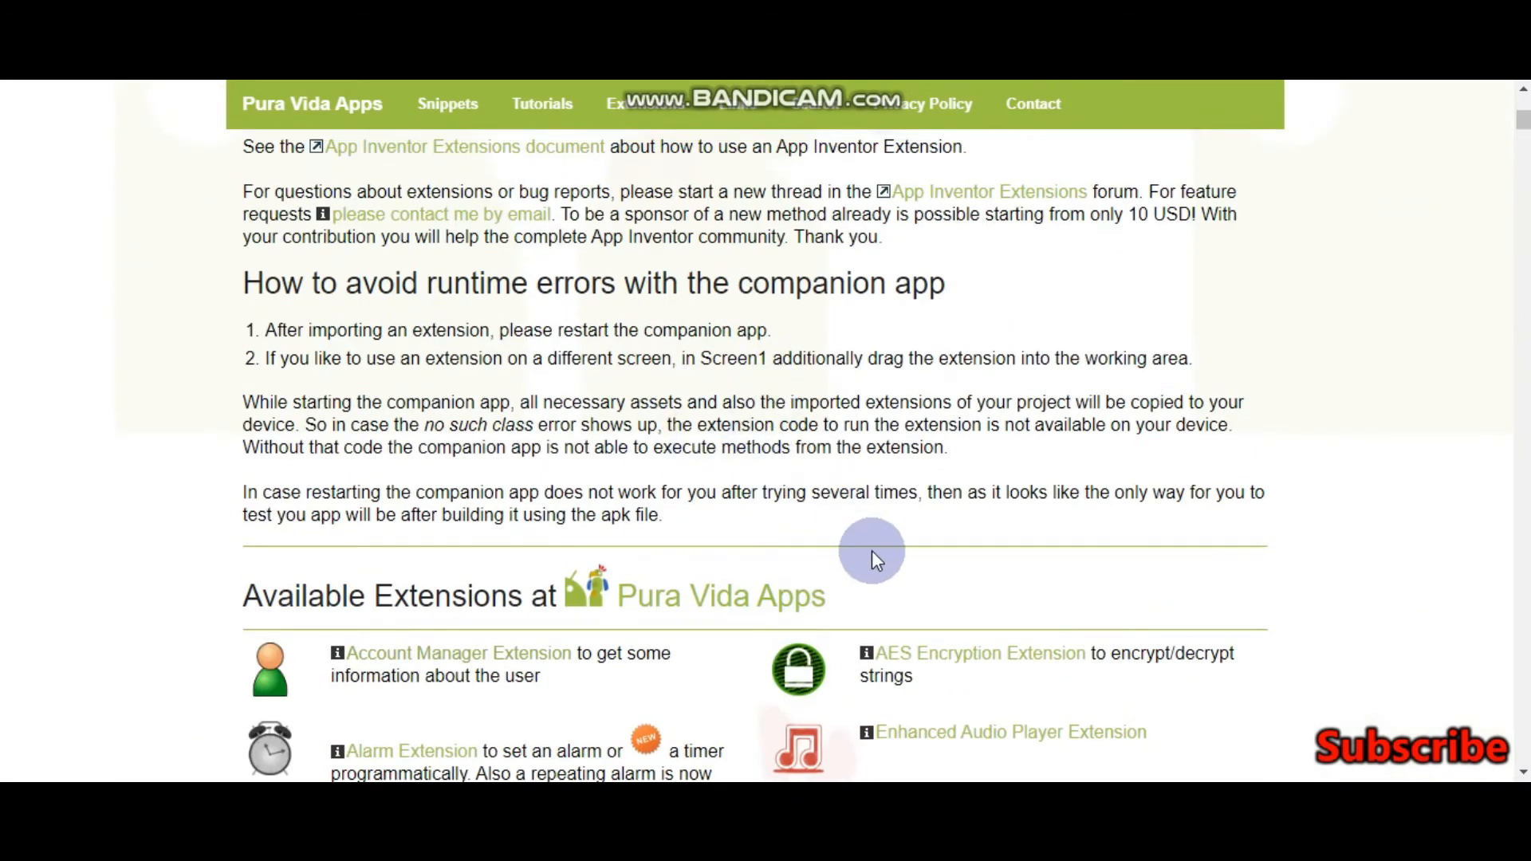
scroll(858, 592, "down", 8)
scroll(851, 548, "down", 6)
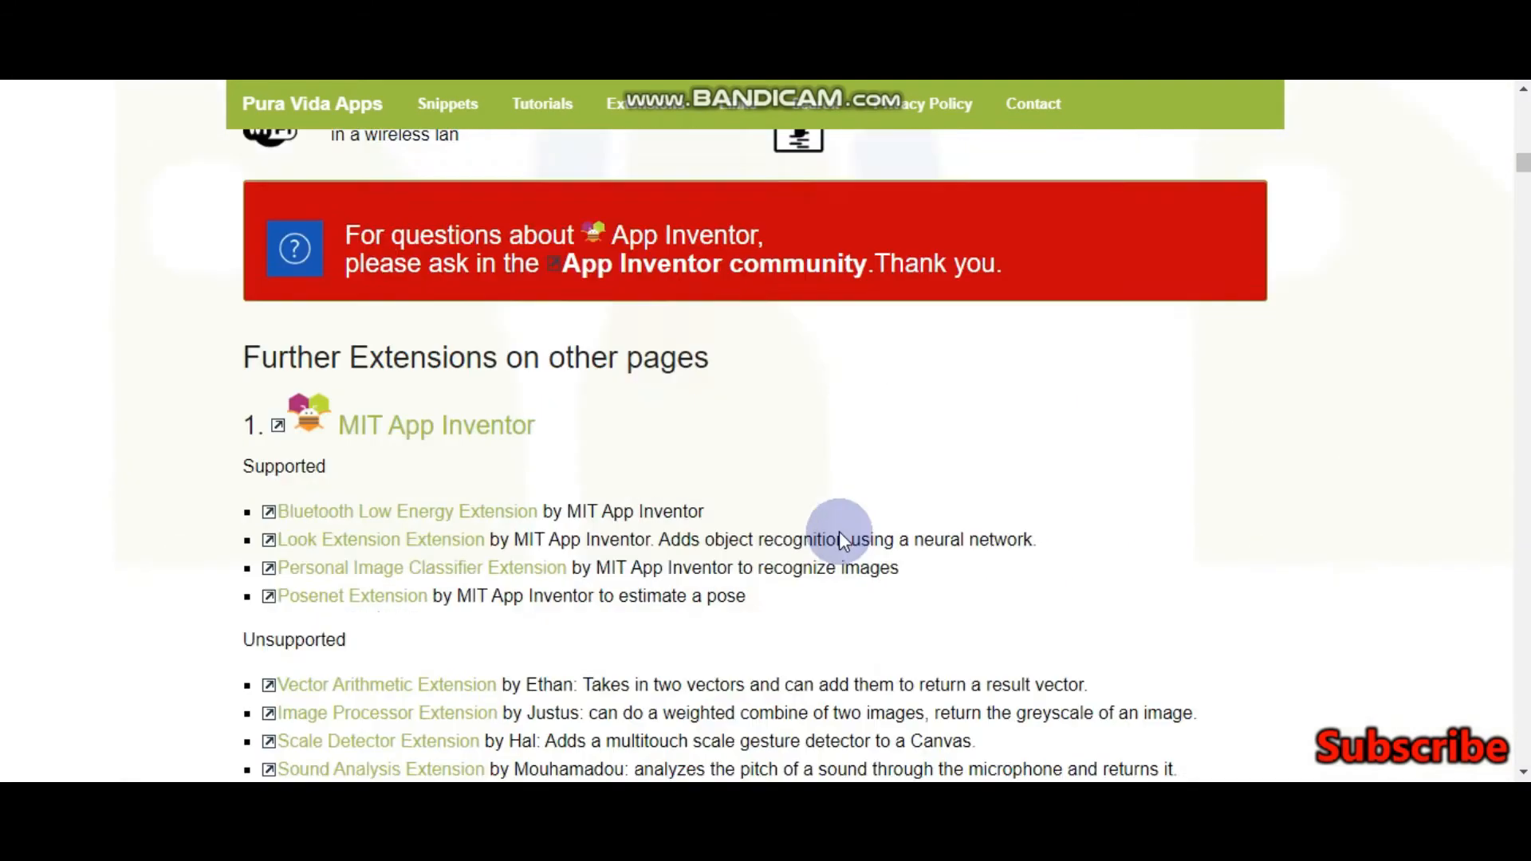
scroll(839, 532, "down", 3)
scroll(766, 495, "up", 3)
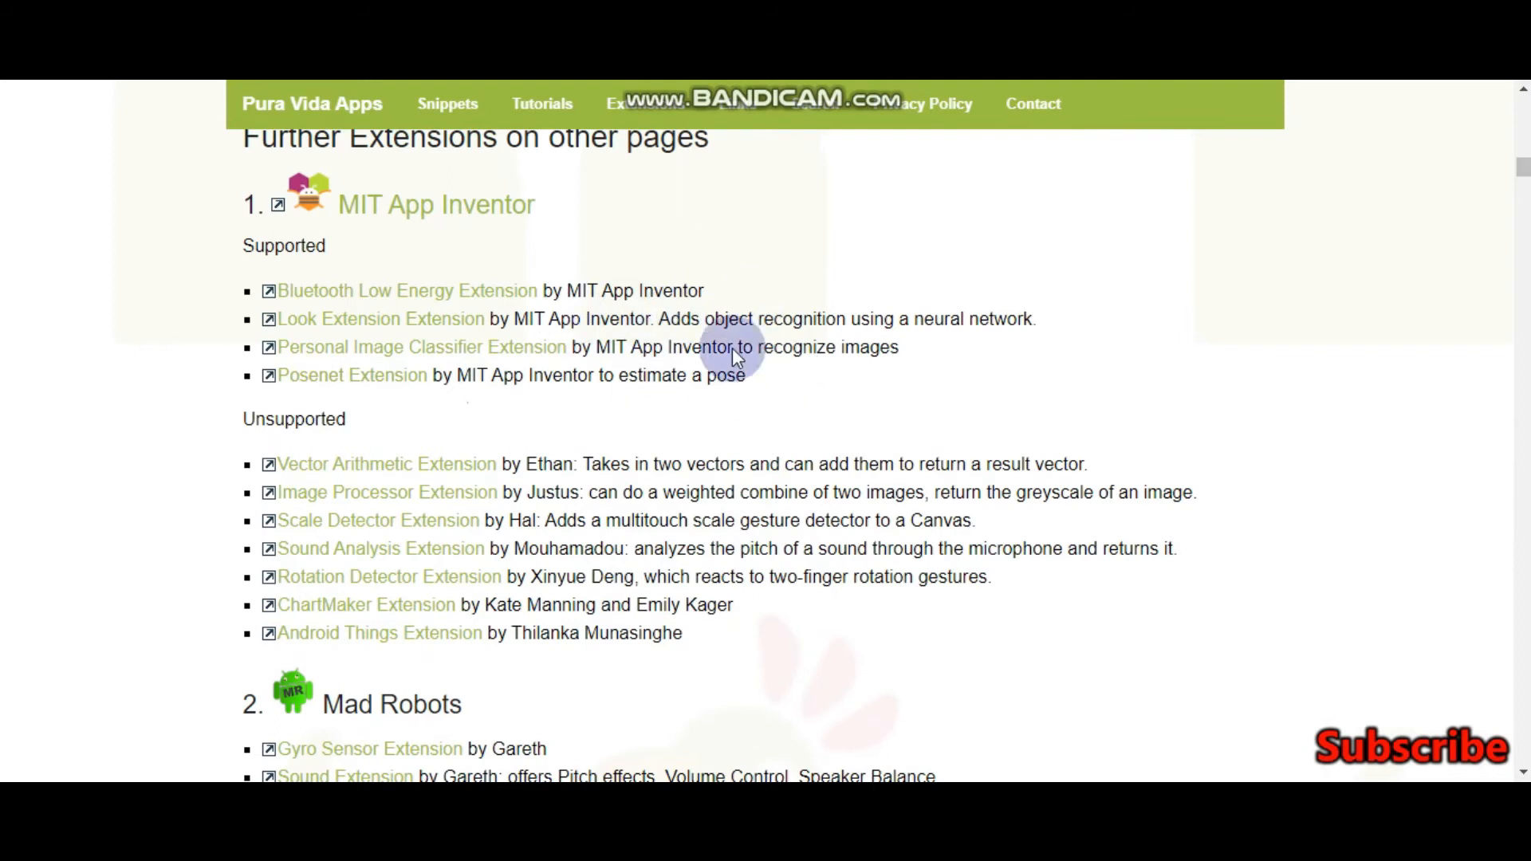
scroll(417, 251, "down", 1)
scroll(418, 288, "down", 3)
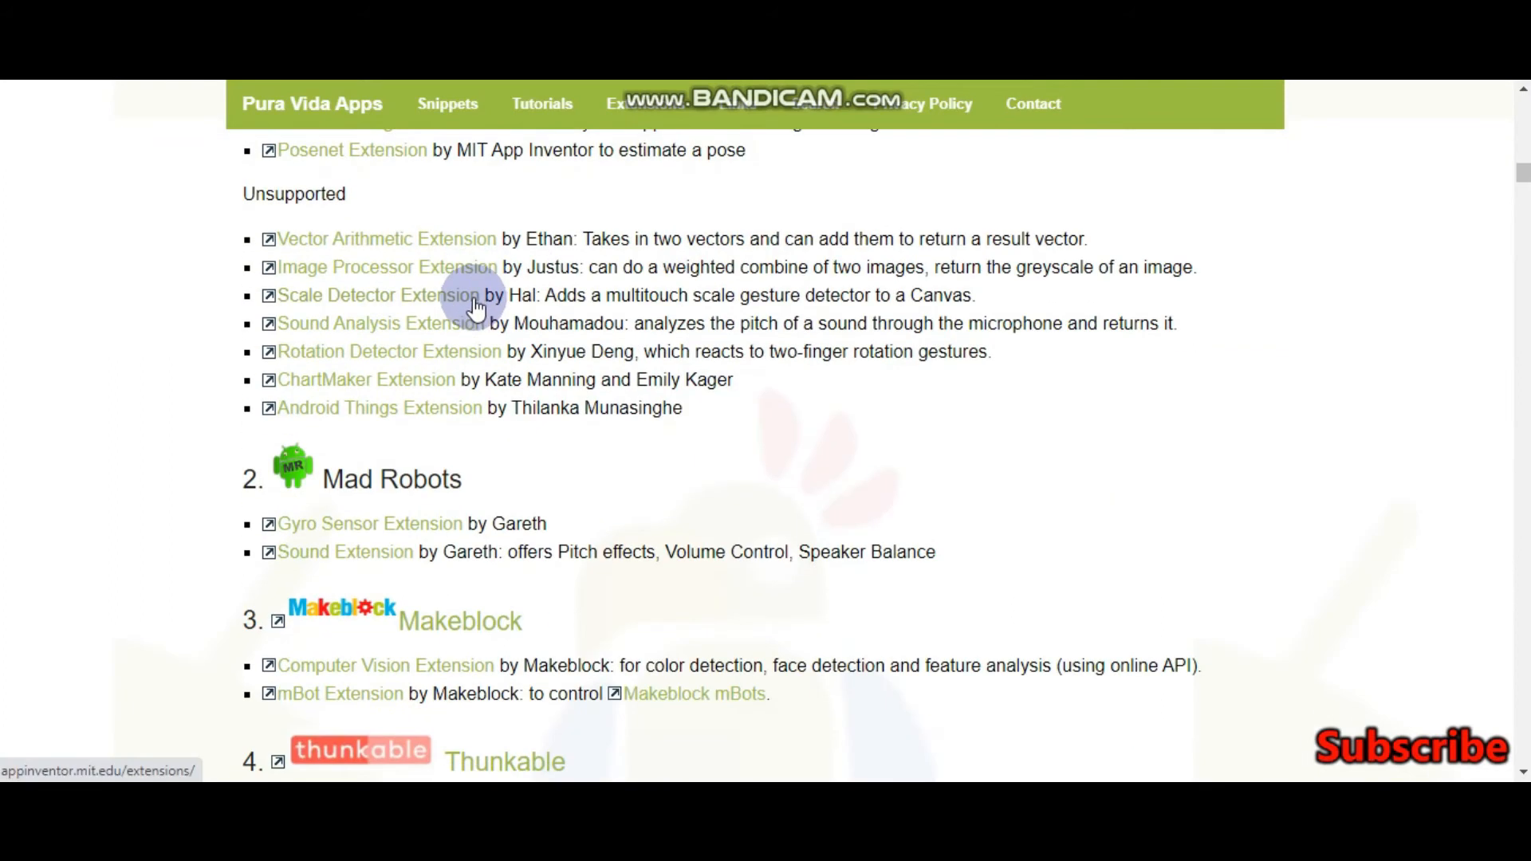
scroll(418, 287, "up", 5)
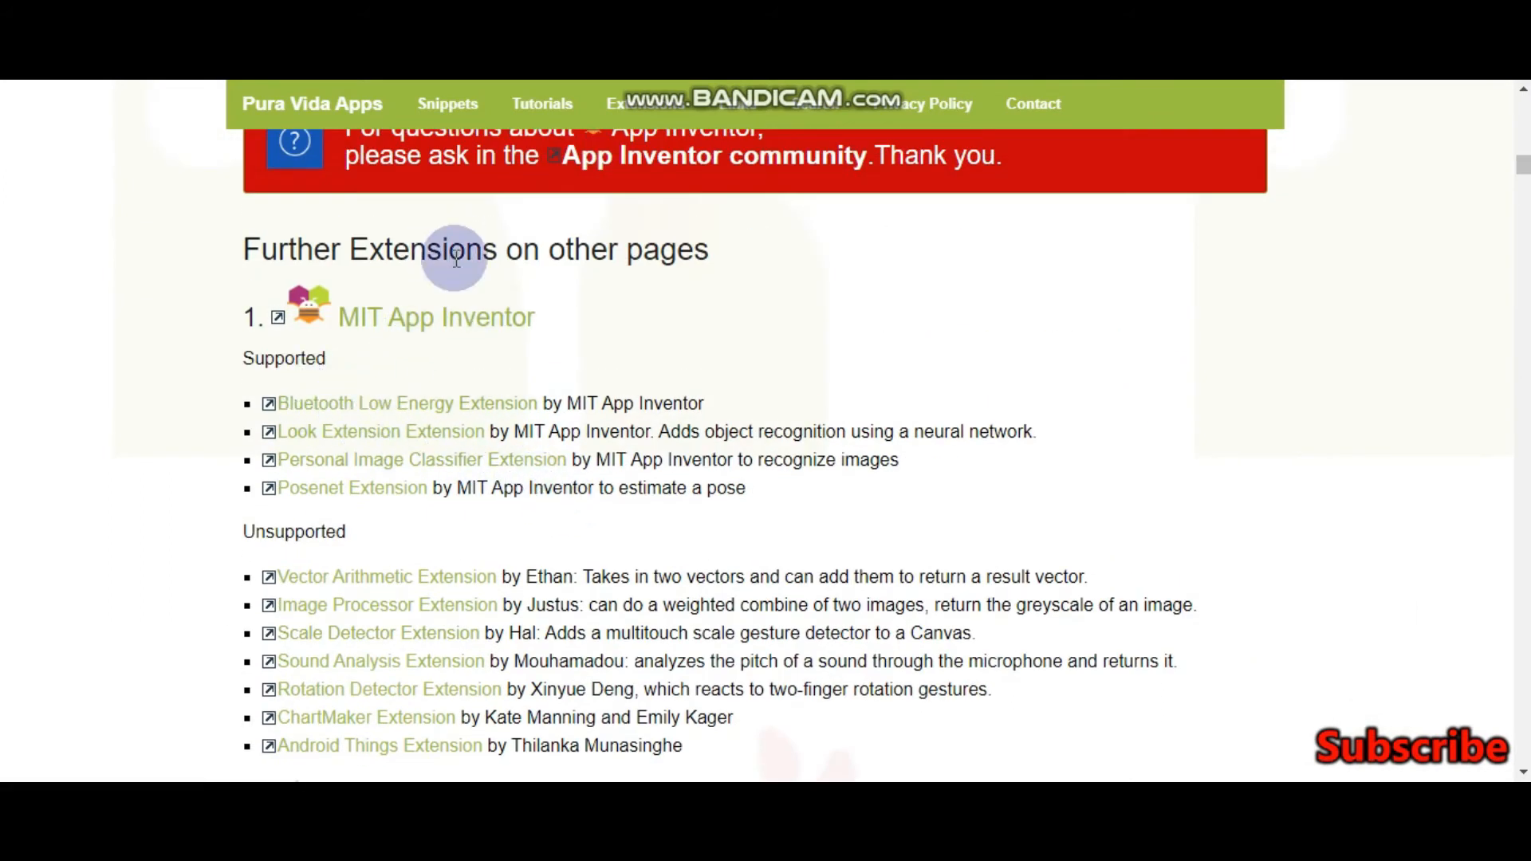
scroll(478, 383, "down", 4)
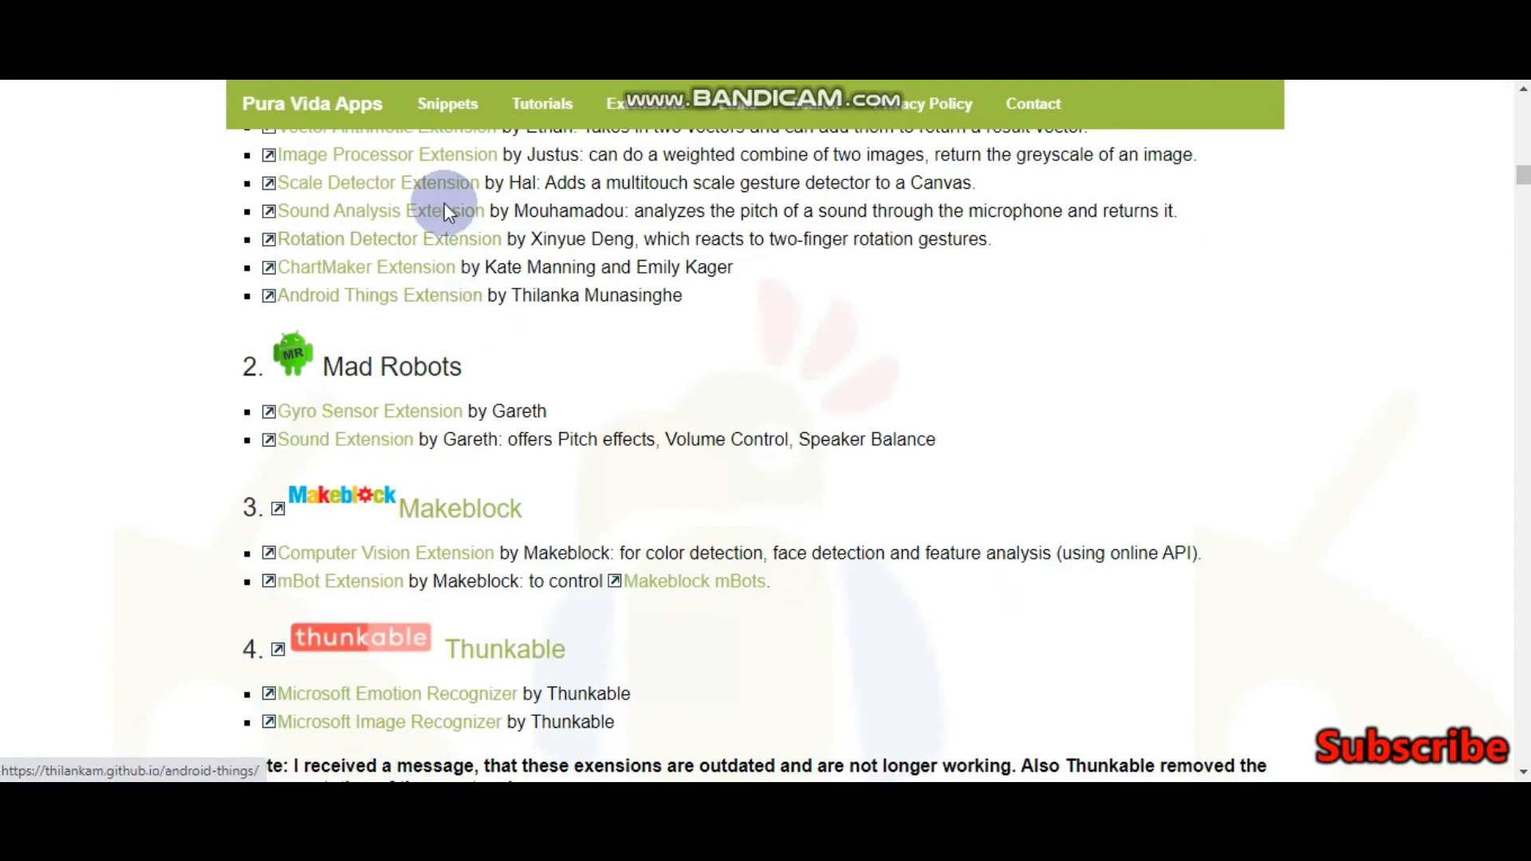
scroll(453, 305, "down", 5)
scroll(455, 340, "down", 4)
scroll(456, 341, "down", 4)
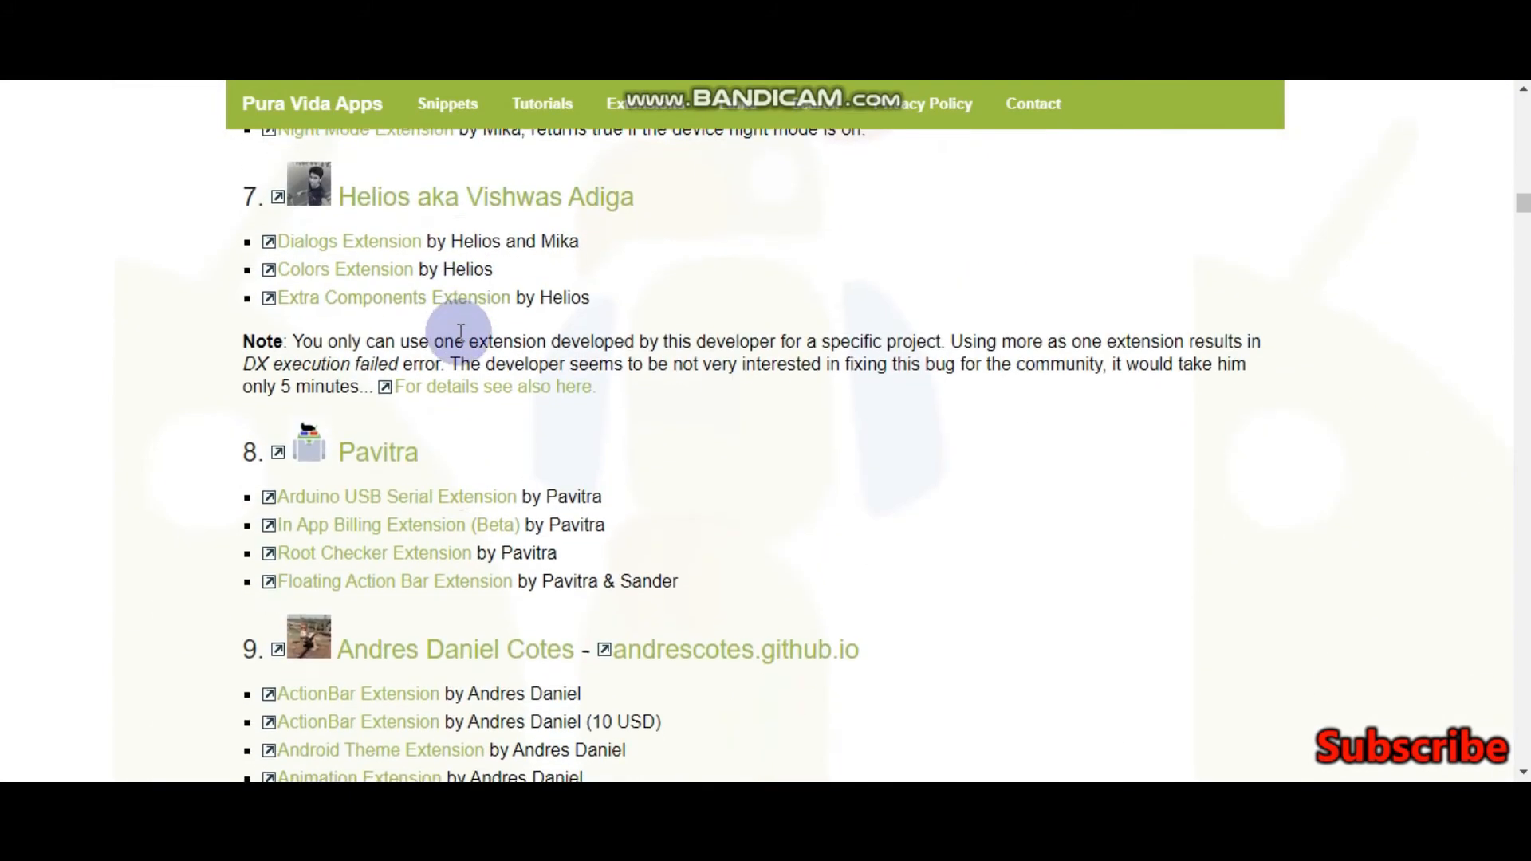
scroll(455, 340, "down", 3)
scroll(462, 332, "down", 5)
scroll(462, 332, "down", 4)
scroll(463, 333, "down", 4)
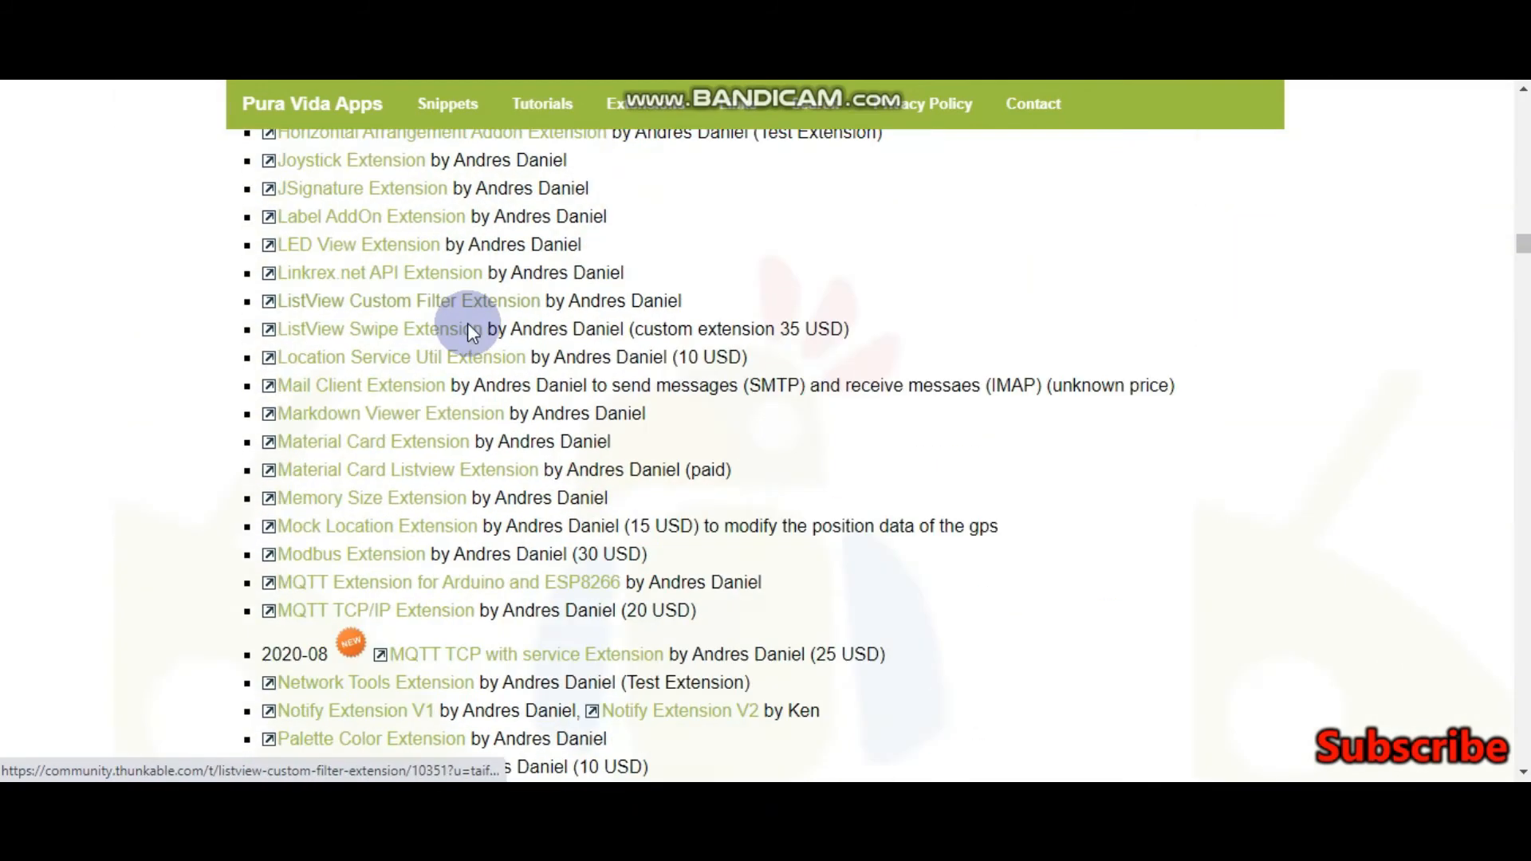
scroll(462, 333, "down", 4)
scroll(456, 335, "down", 5)
scroll(456, 339, "down", 5)
scroll(455, 347, "down", 4)
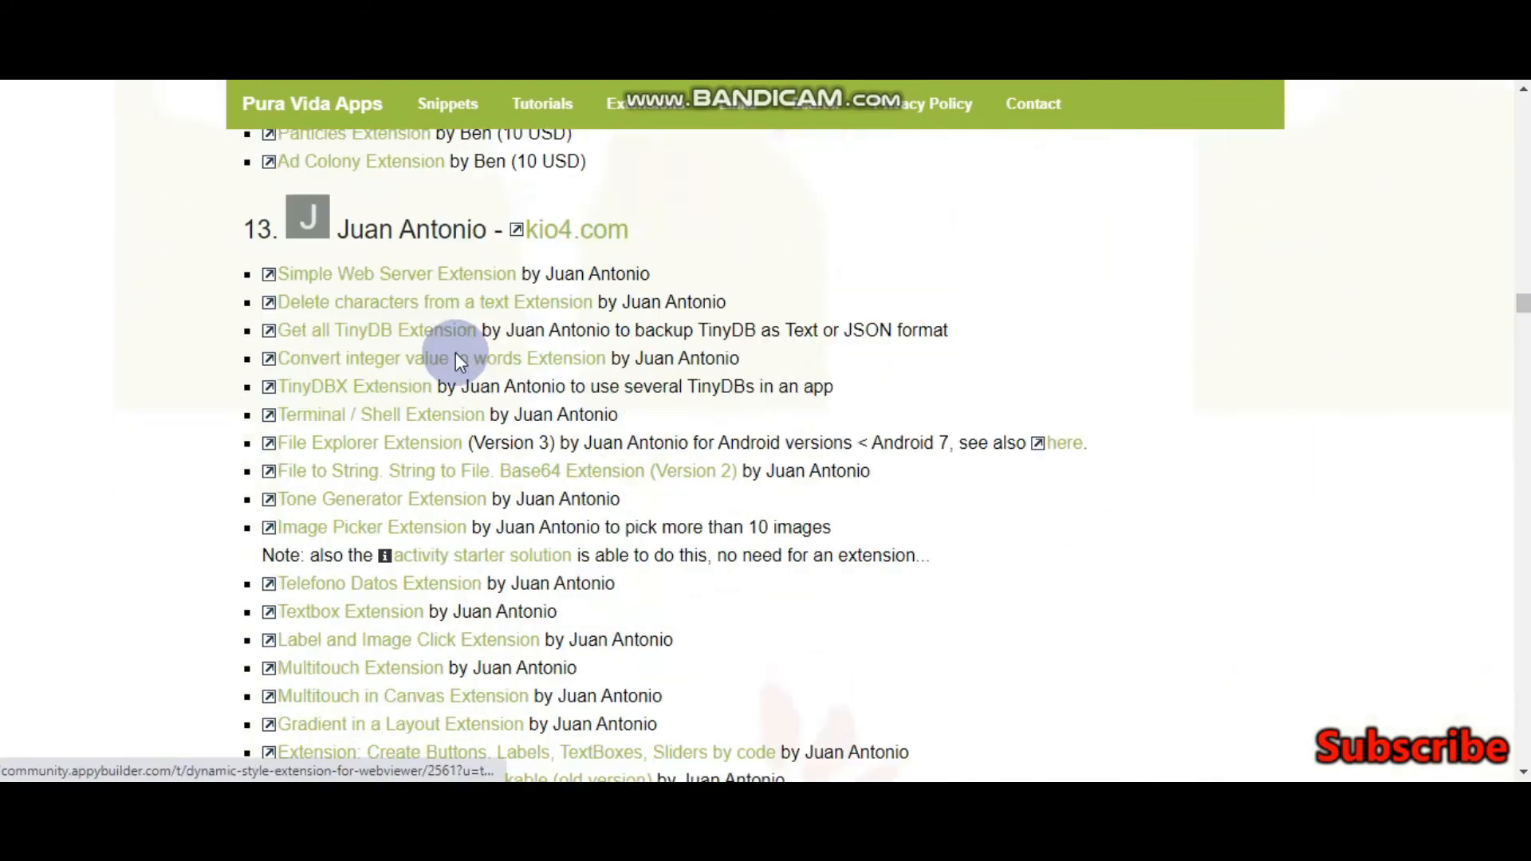
scroll(456, 353, "down", 4)
scroll(458, 374, "down", 4)
scroll(451, 351, "up", 5)
scroll(452, 351, "up", 4)
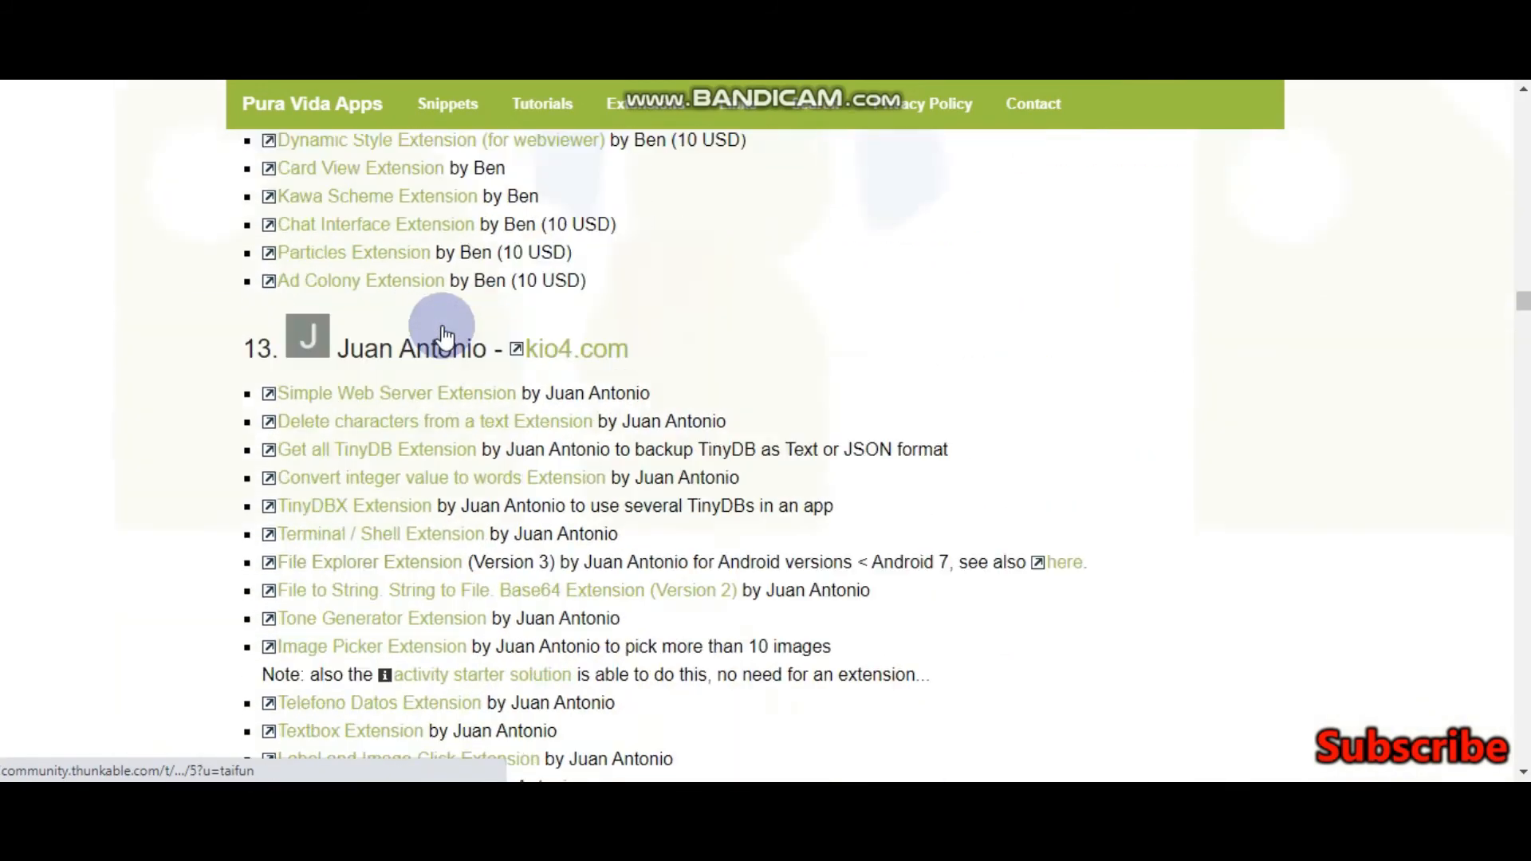
scroll(442, 341, "up", 5)
scroll(443, 341, "up", 5)
scroll(443, 341, "up", 5)
scroll(443, 341, "up", 5)
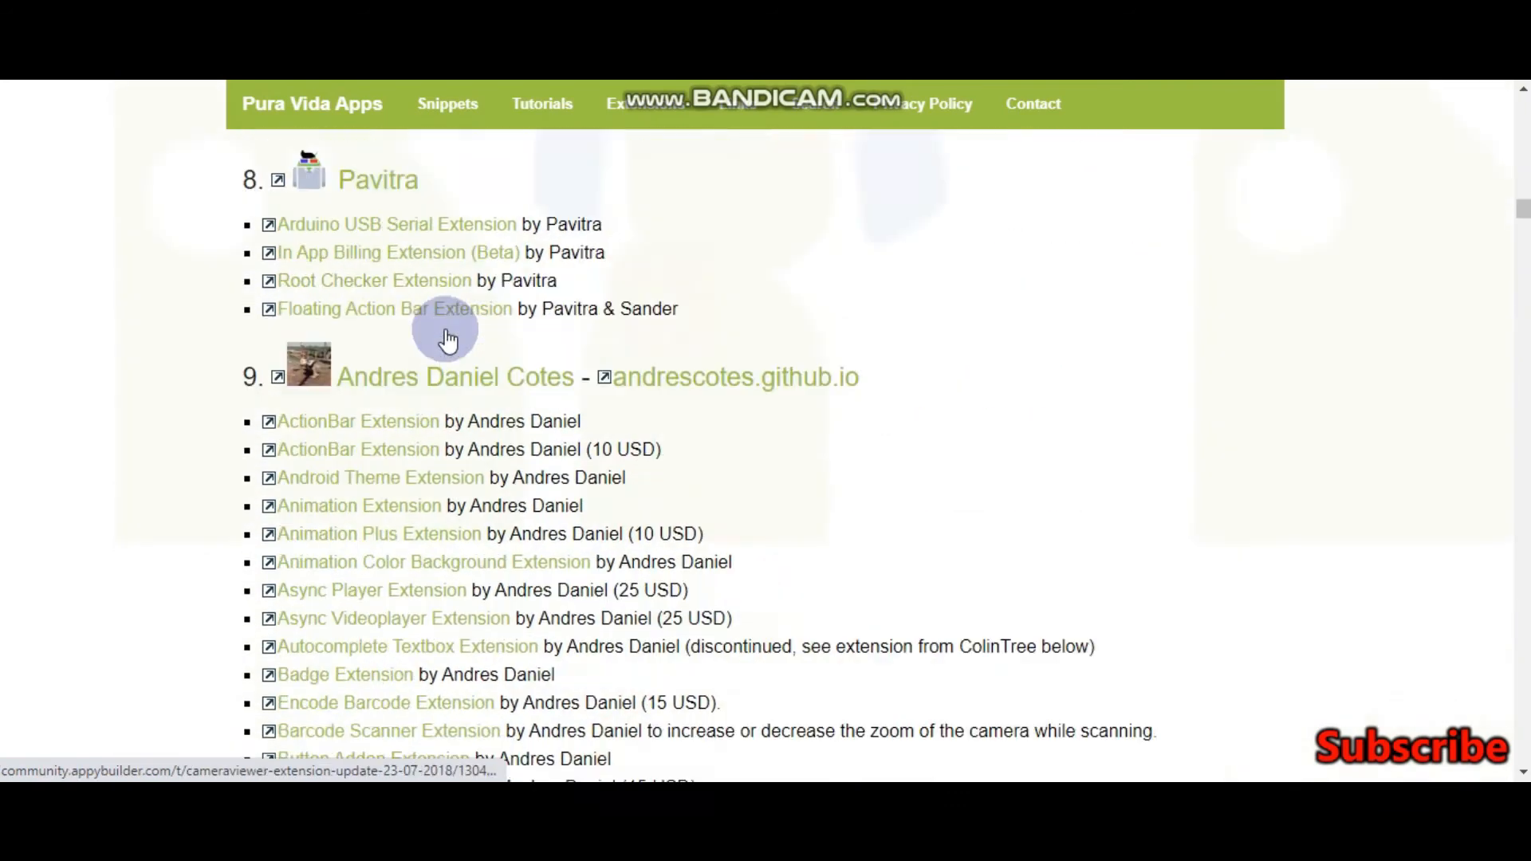
scroll(442, 341, "up", 4)
scroll(443, 345, "up", 2)
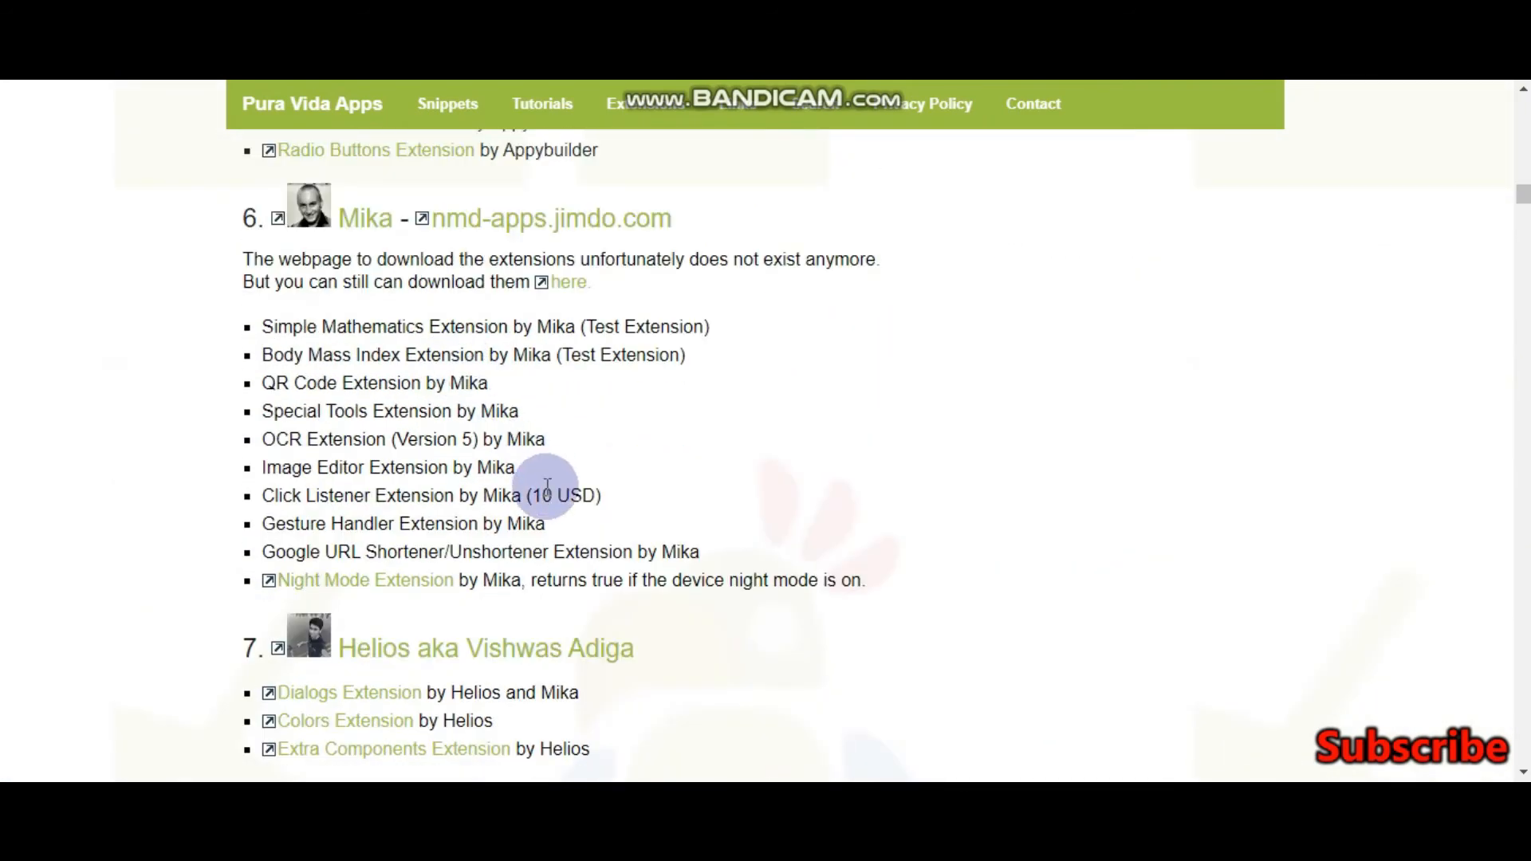
left_click_drag(537, 495, 598, 495)
left_click(669, 442)
scroll(669, 441, "up", 5)
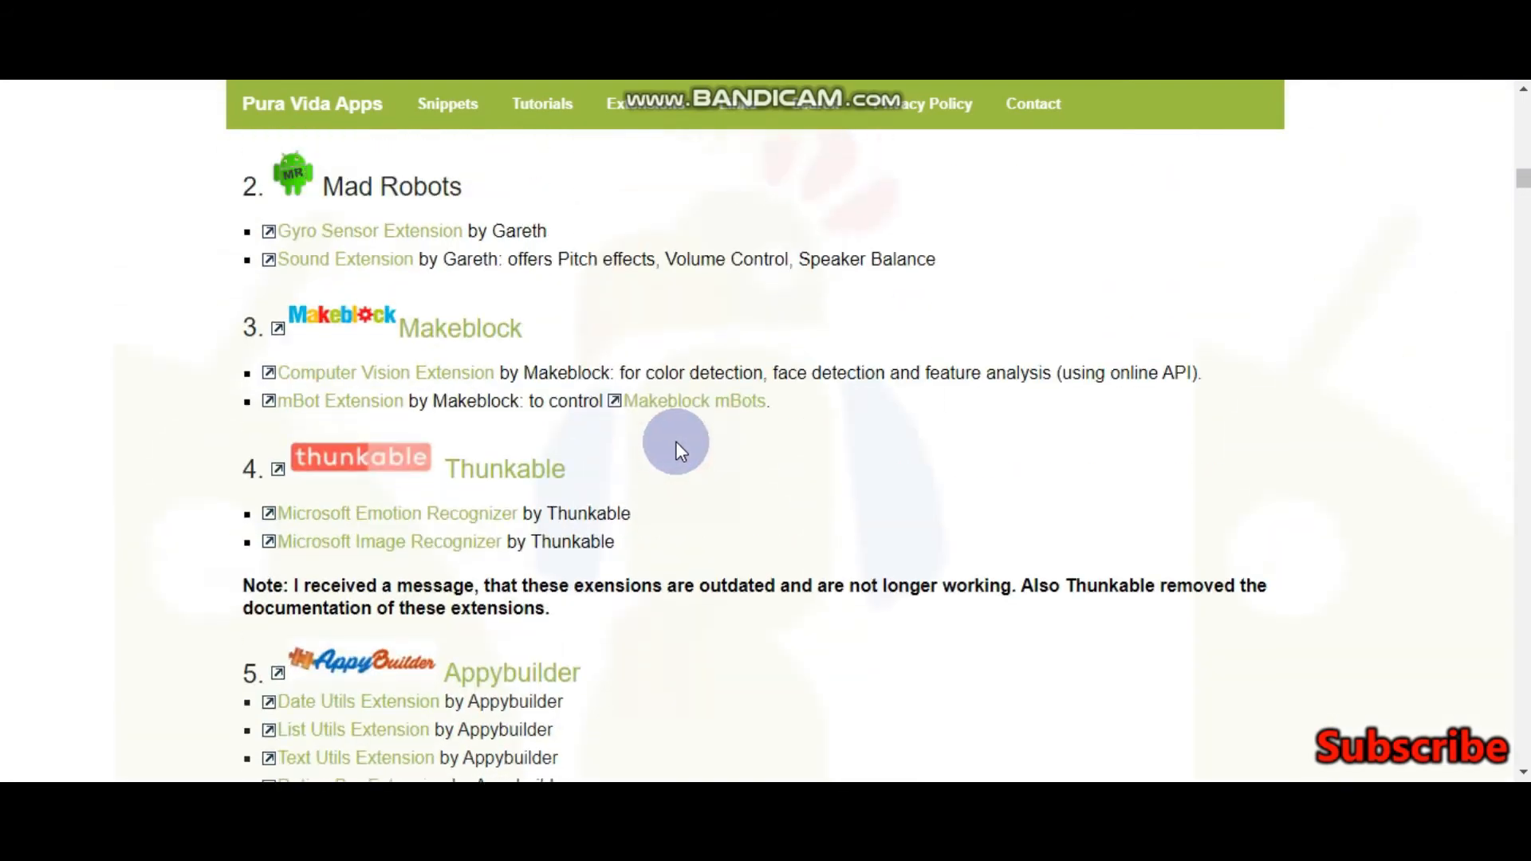
scroll(673, 441, "up", 5)
scroll(674, 442, "up", 5)
scroll(674, 442, "up", 6)
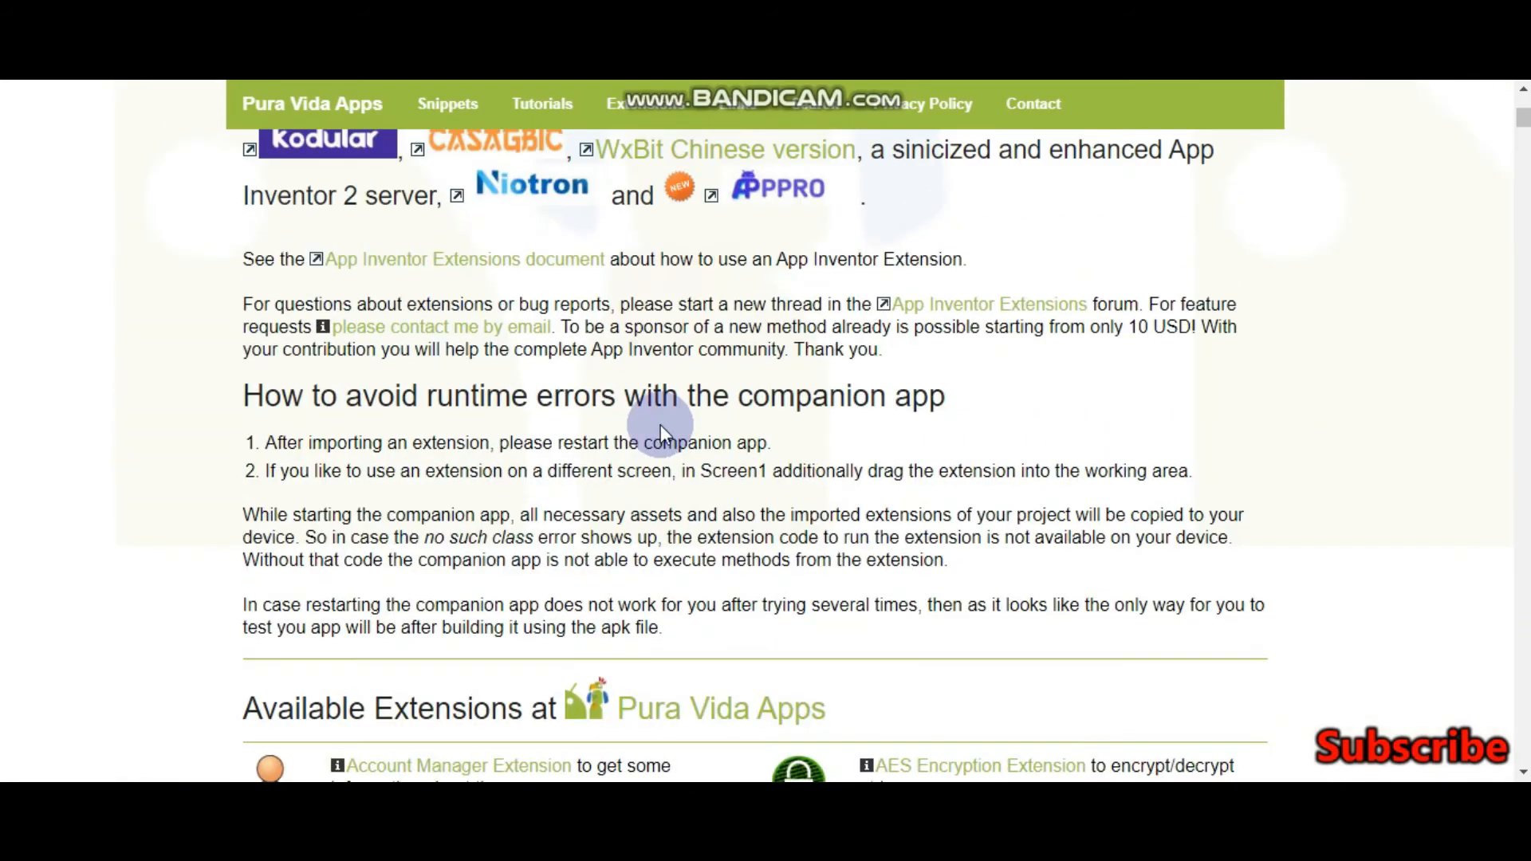
scroll(661, 424, "up", 1)
scroll(661, 424, "down", 4)
- Go to the Alarm Extension's documentation page on Pura Vida Apps
left_click(407, 413)
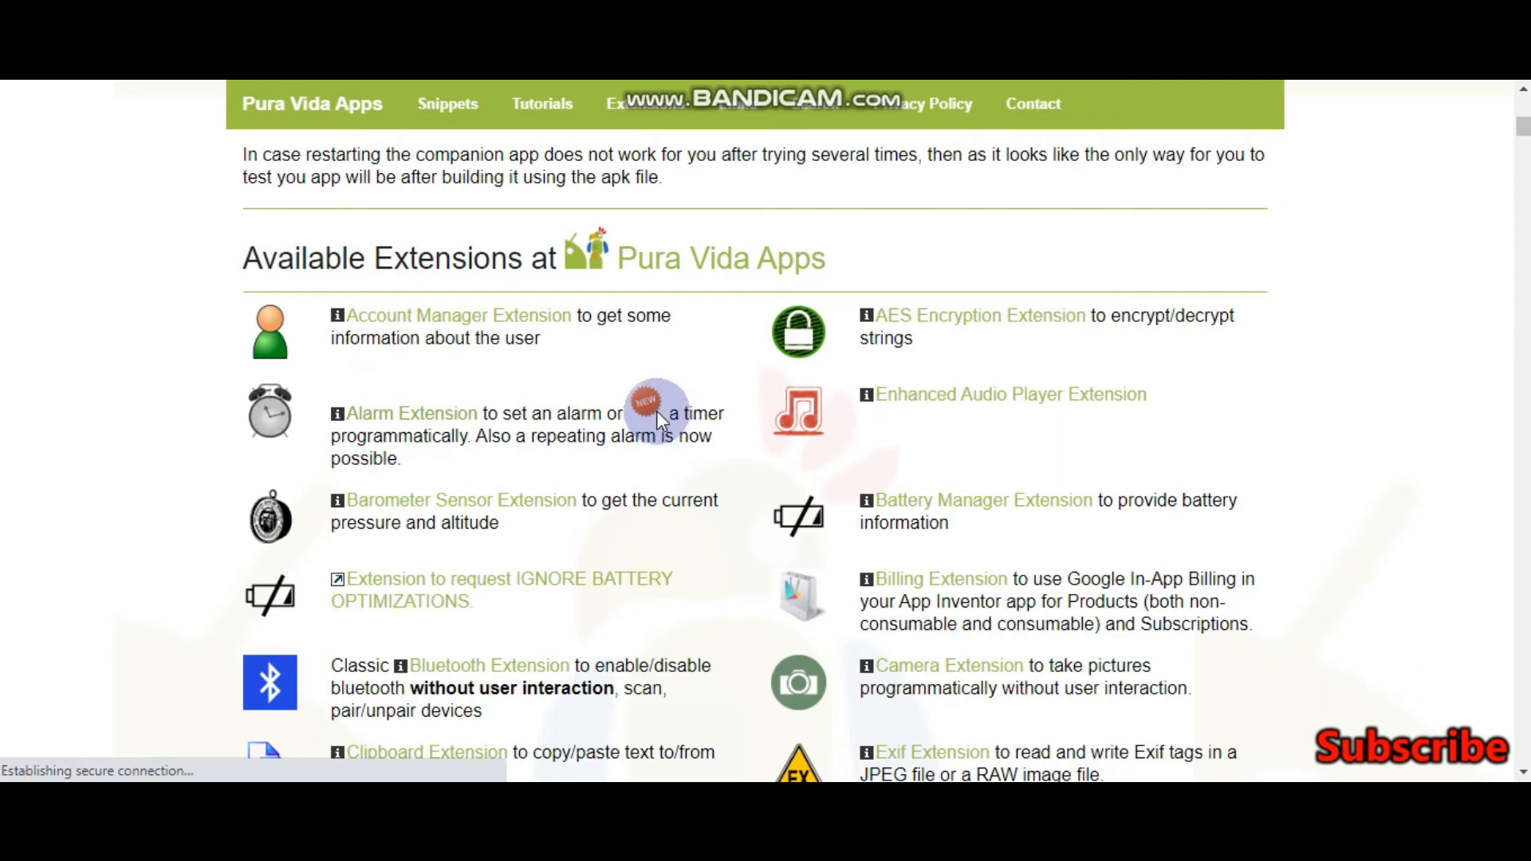
scroll(658, 405, "down", 5)
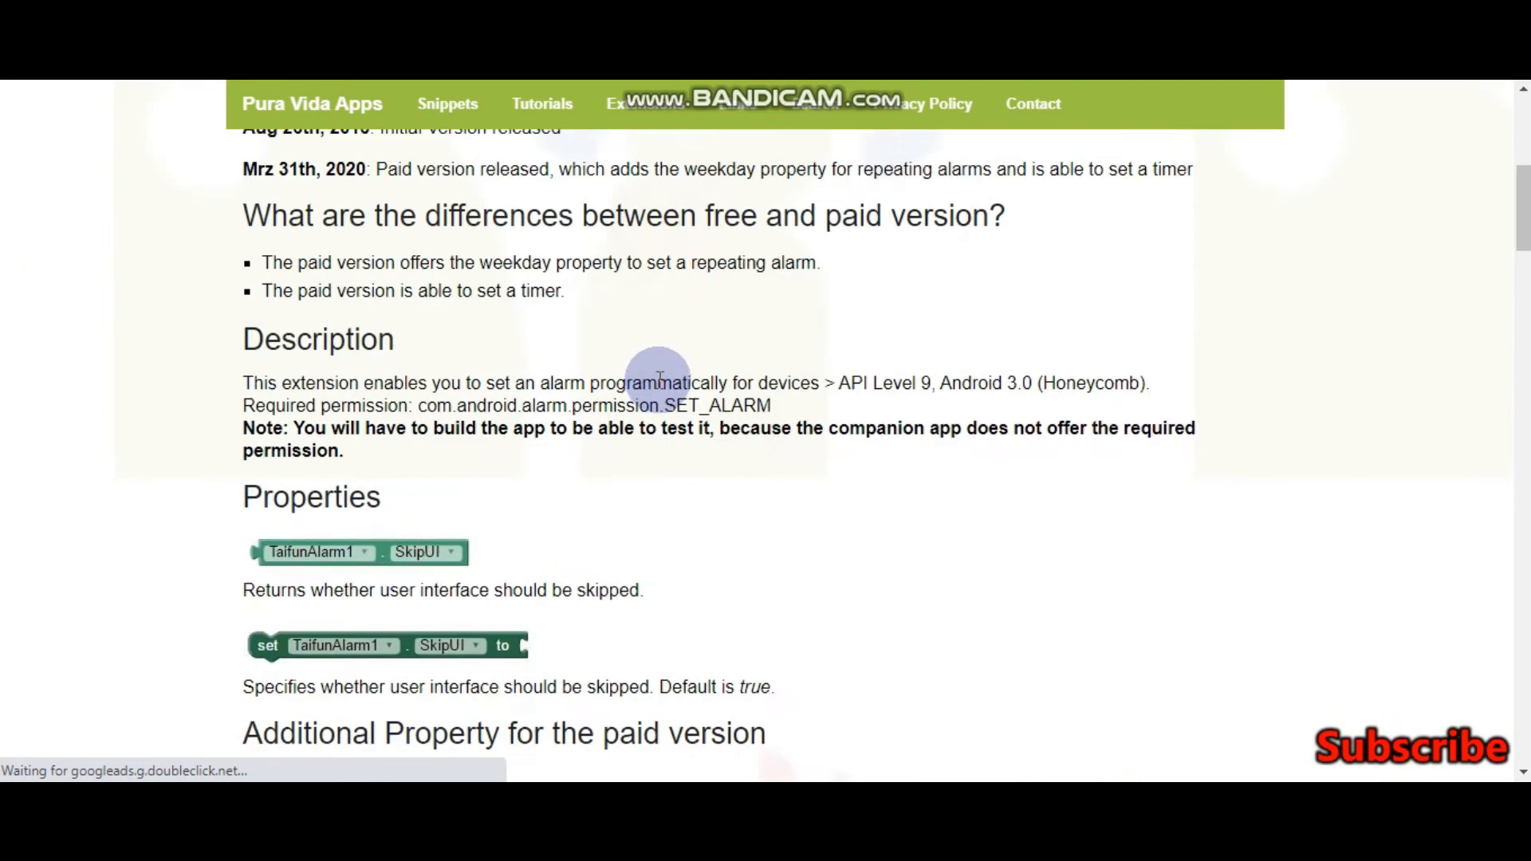
scroll(661, 377, "down", 3)
scroll(661, 375, "down", 4)
scroll(660, 375, "up", 4)
scroll(661, 374, "up", 2)
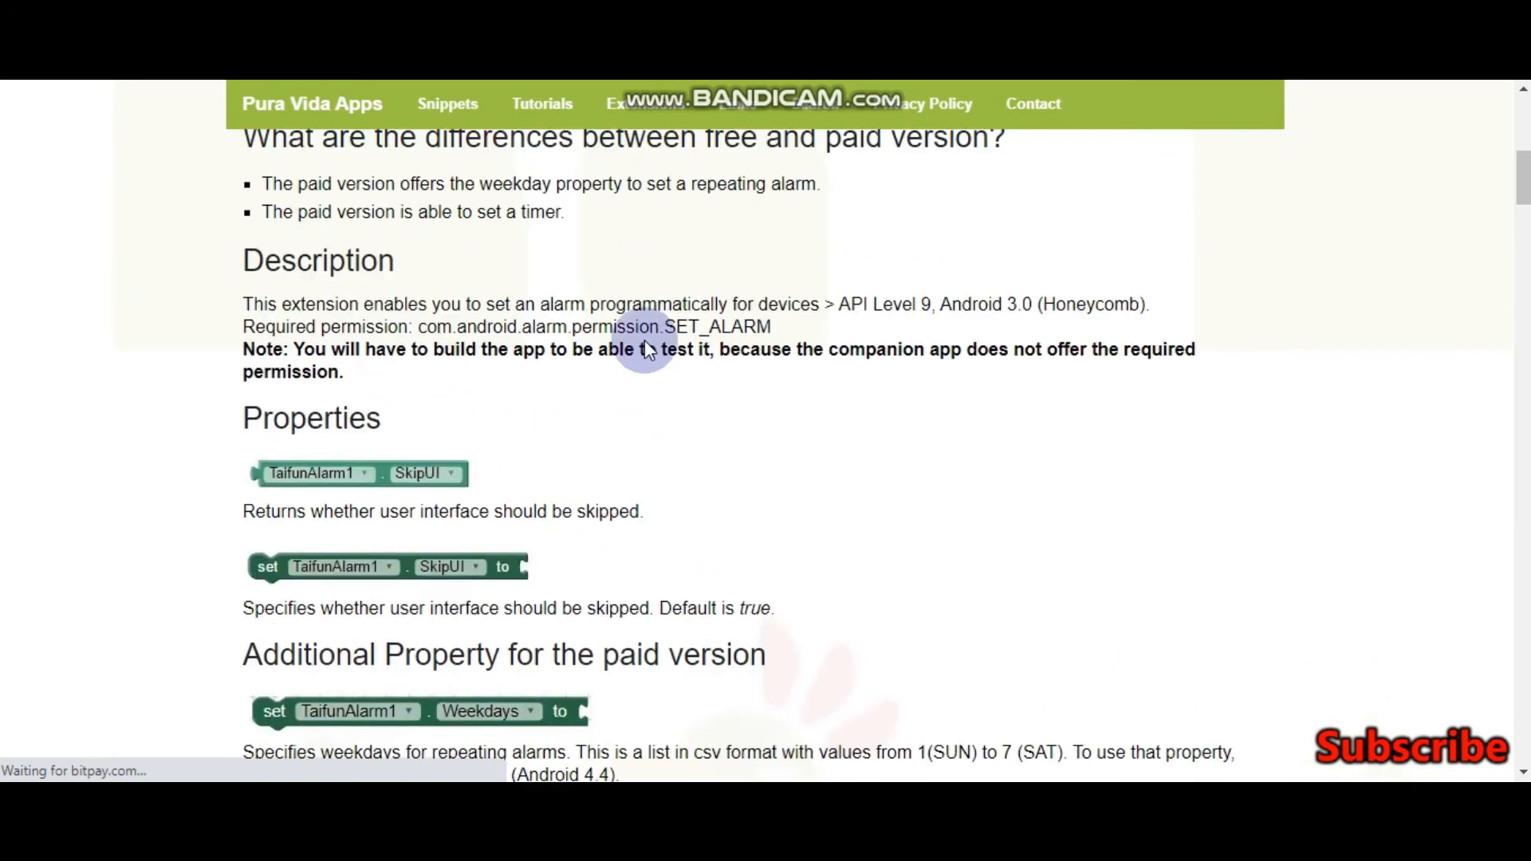
scroll(646, 340, "up", 1)
scroll(403, 544, "down", 4)
scroll(402, 544, "down", 3)
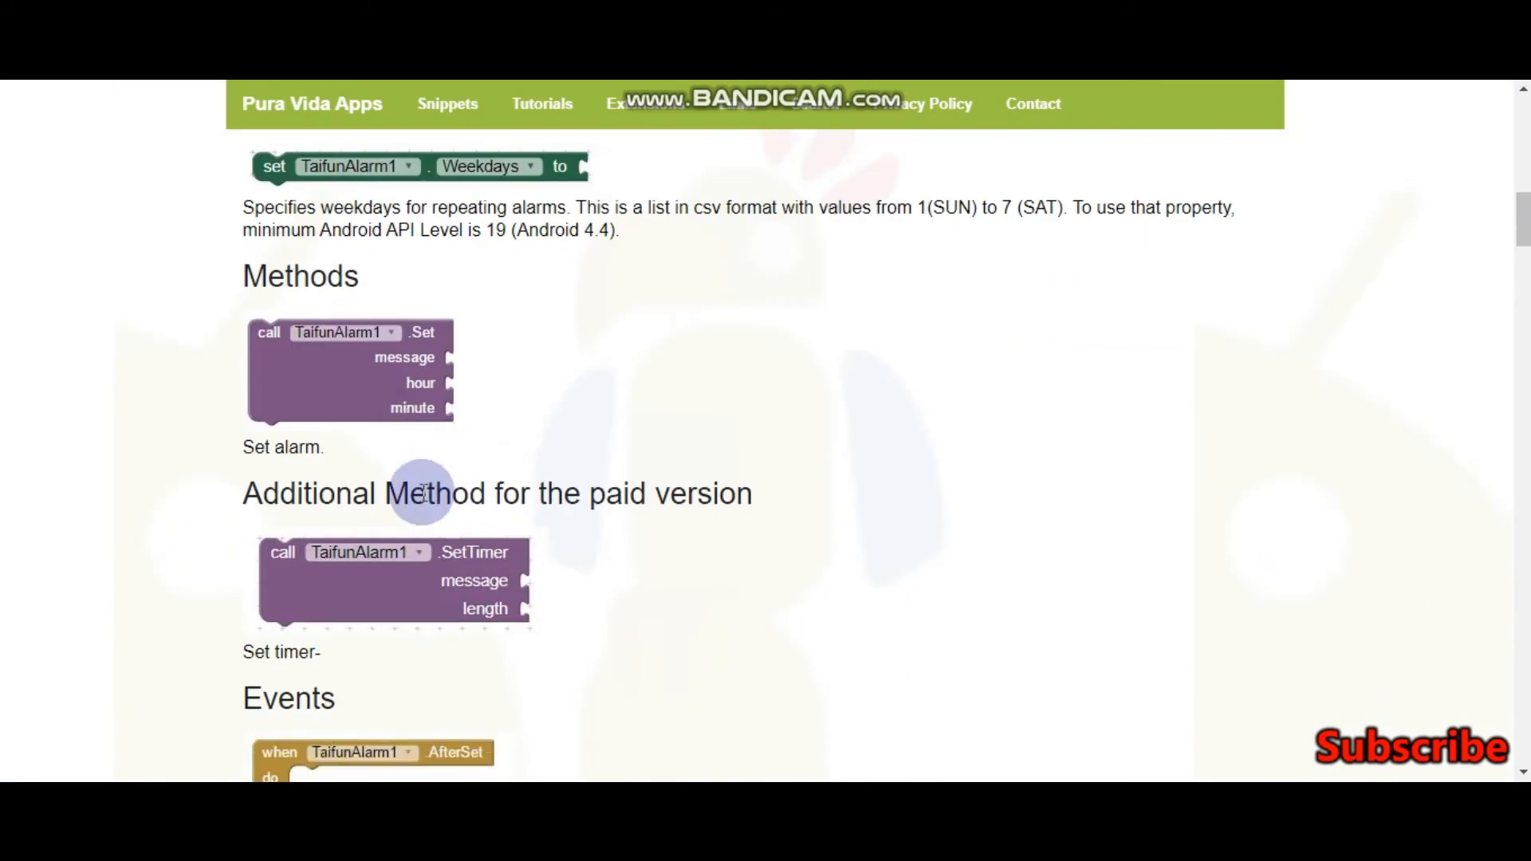
scroll(537, 445, "down", 3)
scroll(537, 445, "down", 4)
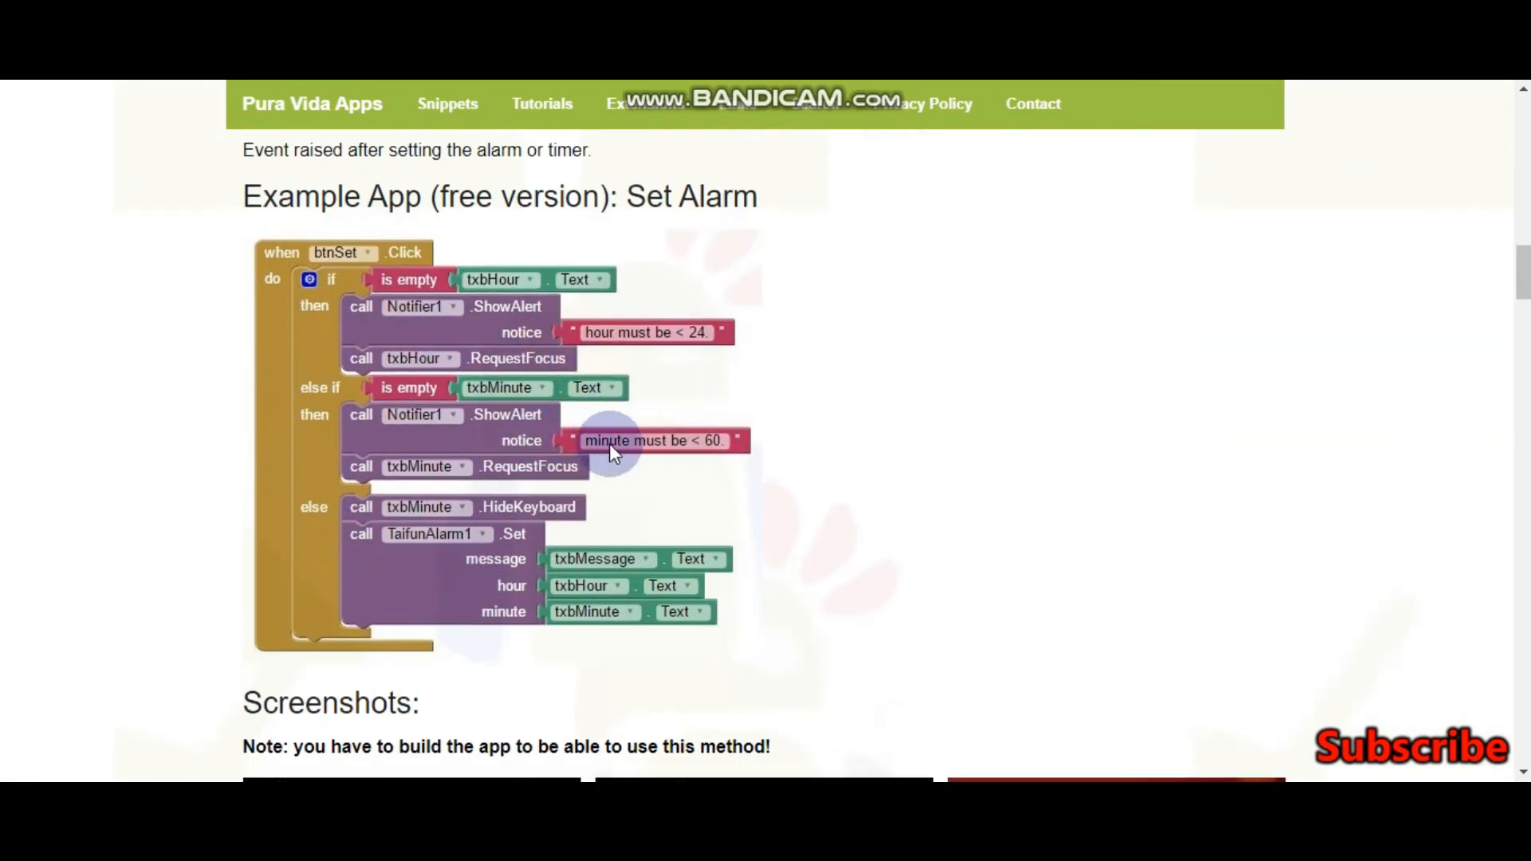
scroll(609, 445, "down", 5)
scroll(606, 389, "down", 2)
scroll(640, 414, "down", 3)
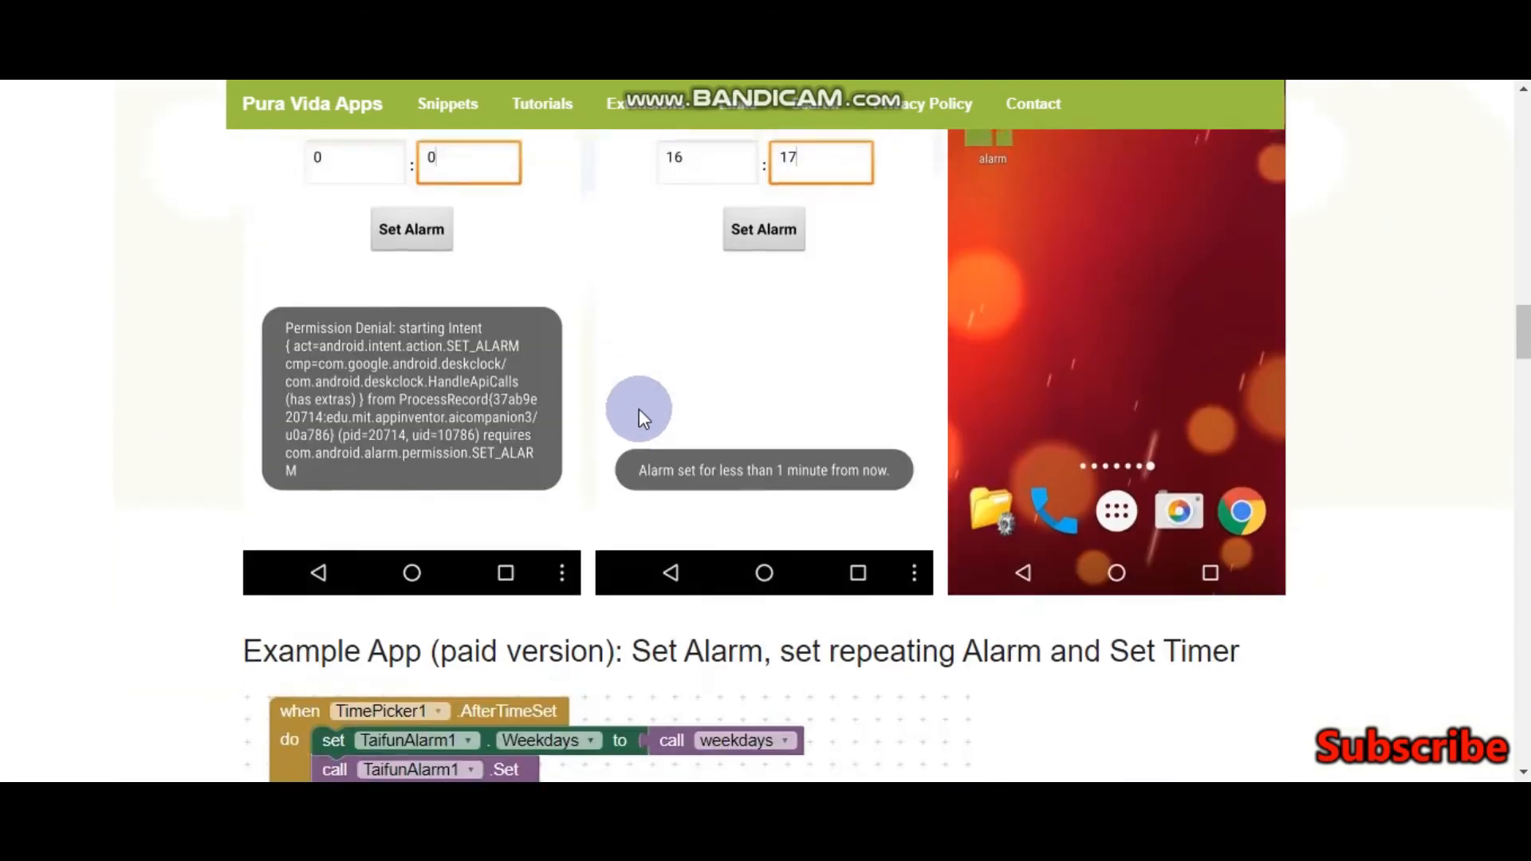
scroll(640, 408, "down", 4)
scroll(803, 512, "up", 3)
scroll(831, 503, "up", 1)
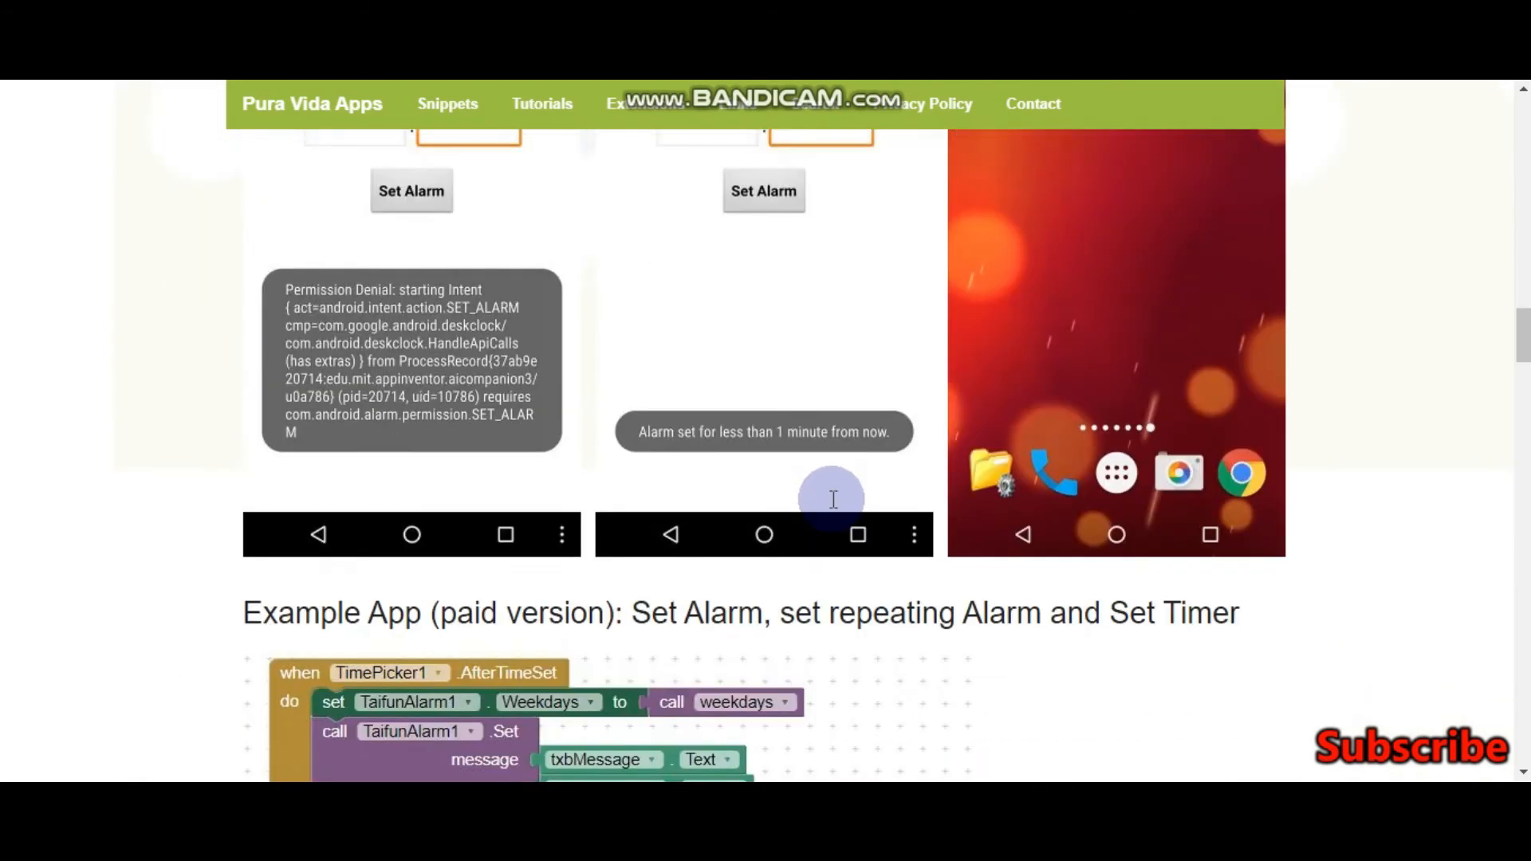
scroll(831, 503, "down", 2)
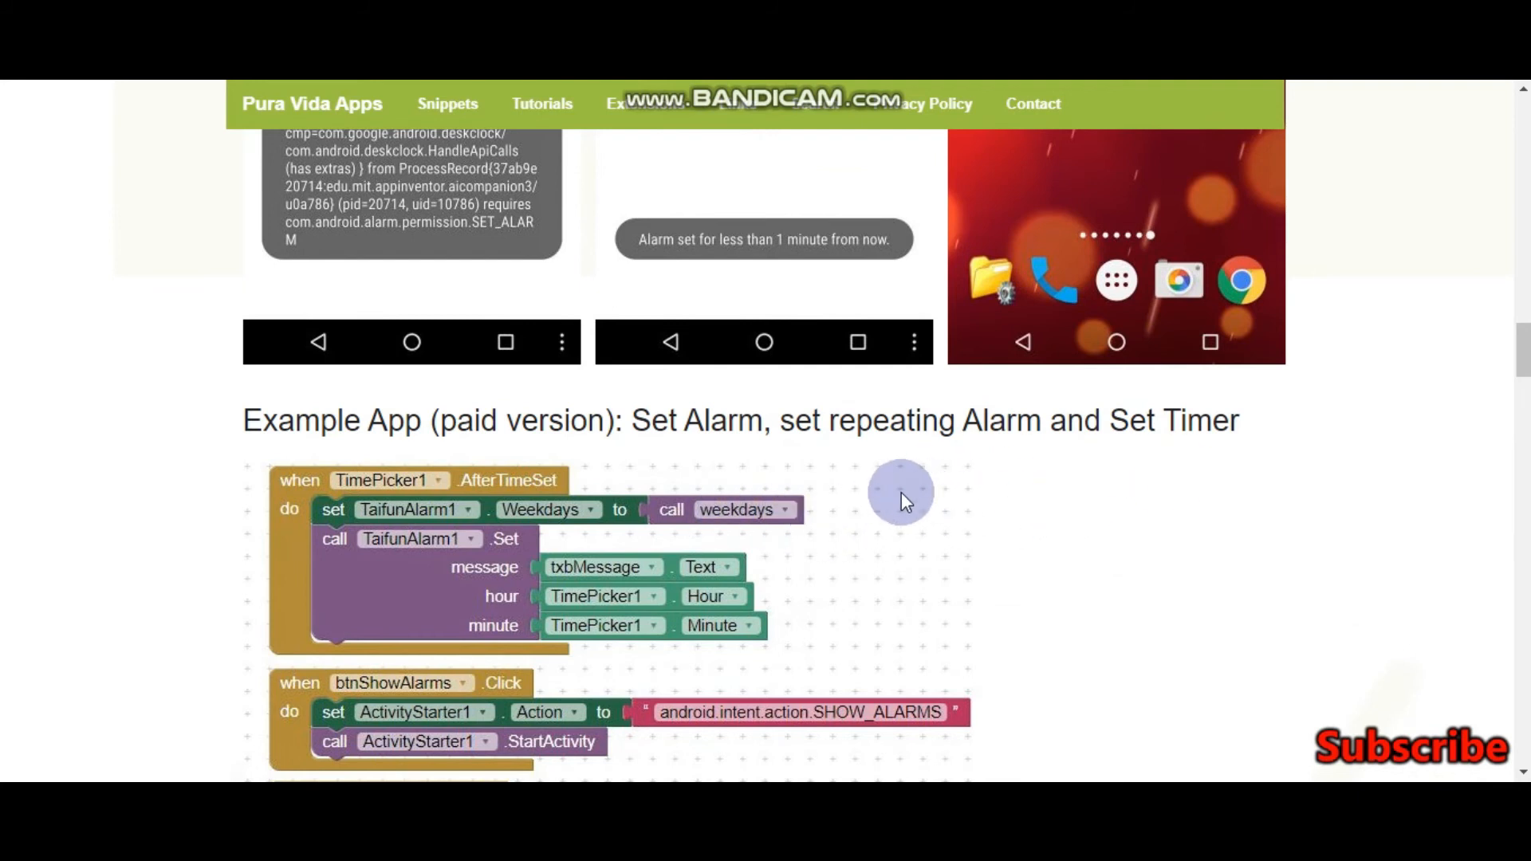
scroll(908, 478, "down", 5)
scroll(907, 514, "down", 6)
scroll(895, 521, "down", 6)
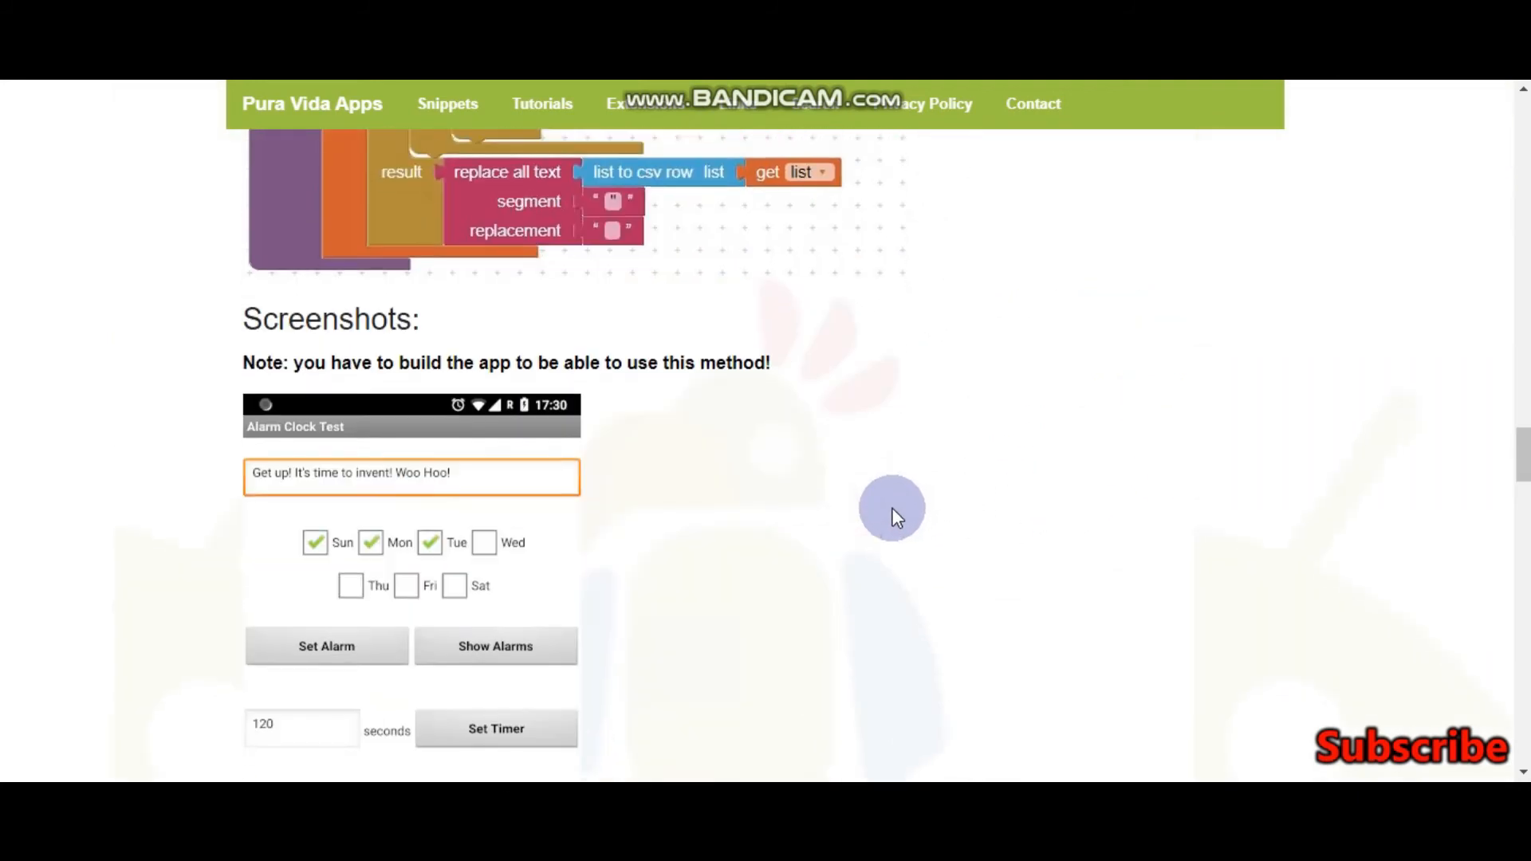
scroll(892, 507, "down", 3)
scroll(891, 504, "down", 4)
scroll(894, 498, "down", 5)
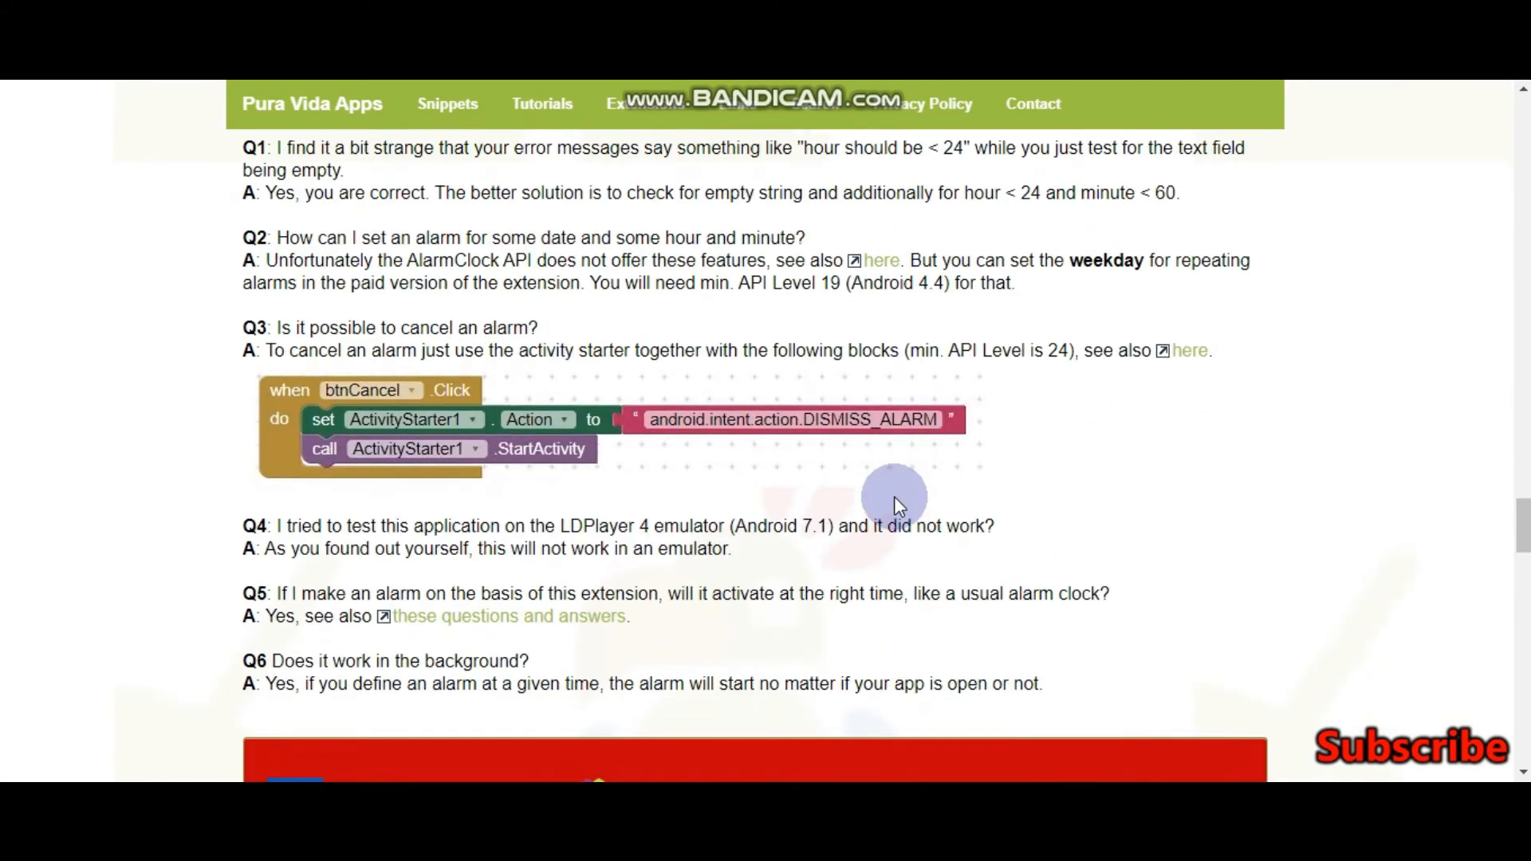
scroll(893, 497, "down", 4)
scroll(894, 497, "down", 5)
scroll(892, 509, "down", 4)
scroll(889, 514, "down", 2)
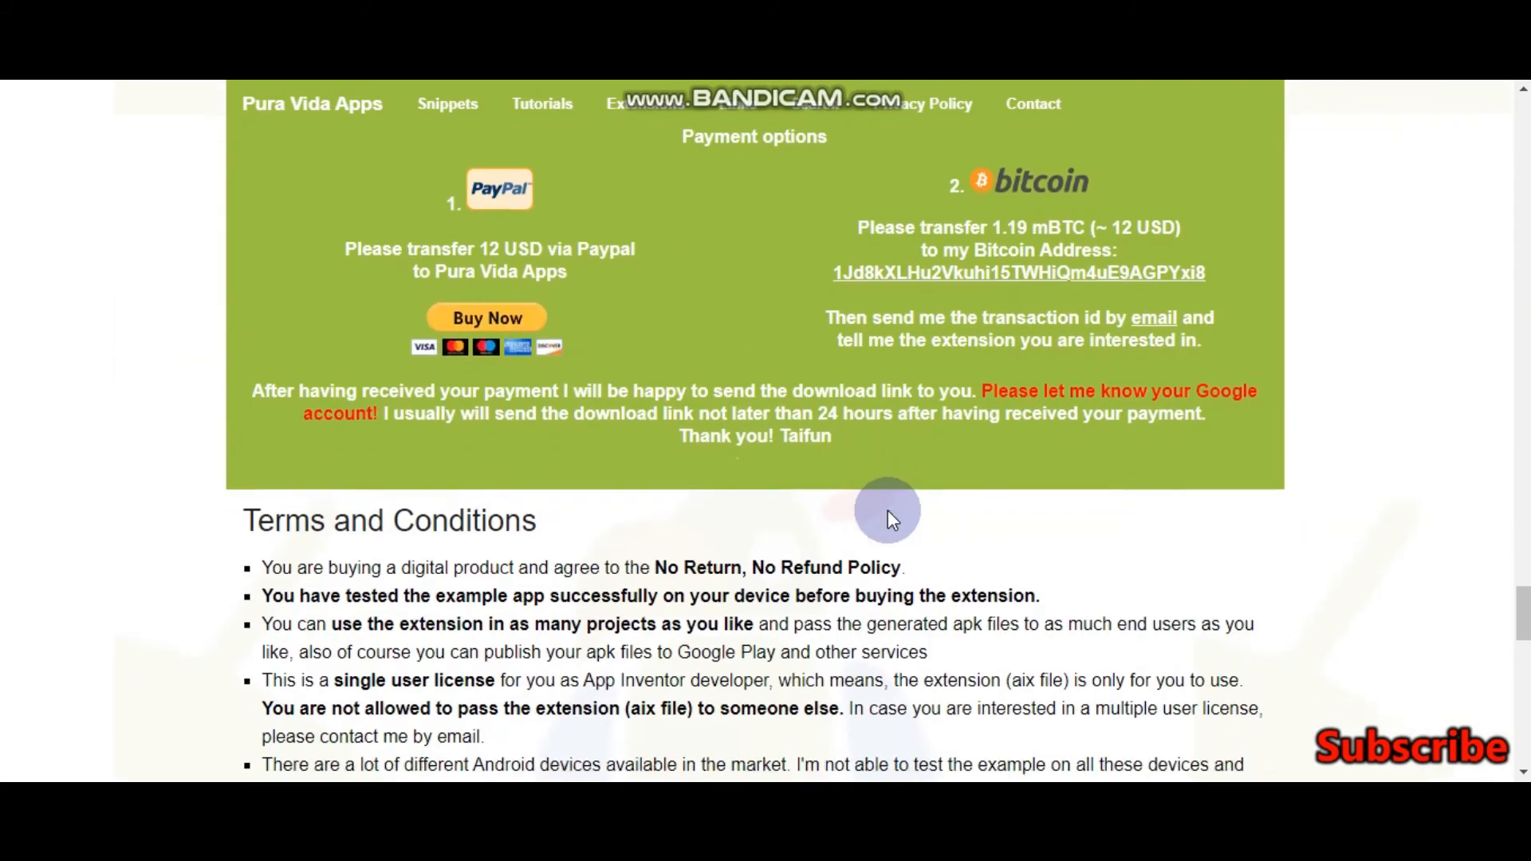
scroll(888, 511, "down", 4)
scroll(894, 504, "up", 4)
scroll(894, 504, "up", 4)
scroll(862, 509, "up", 2)
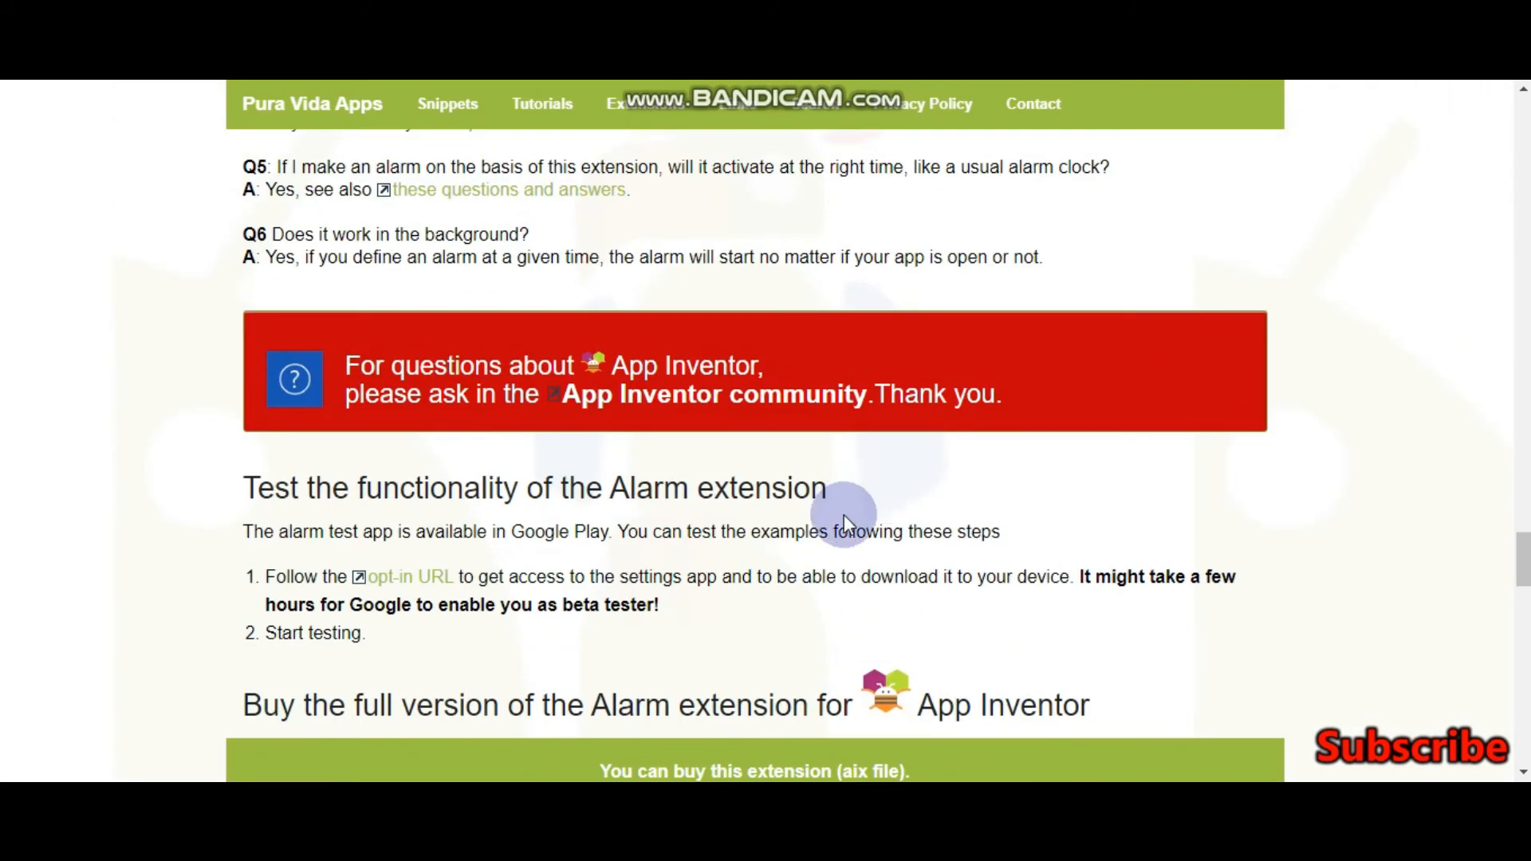
scroll(784, 535, "down", 5)
scroll(807, 528, "down", 4)
scroll(808, 520, "down", 3)
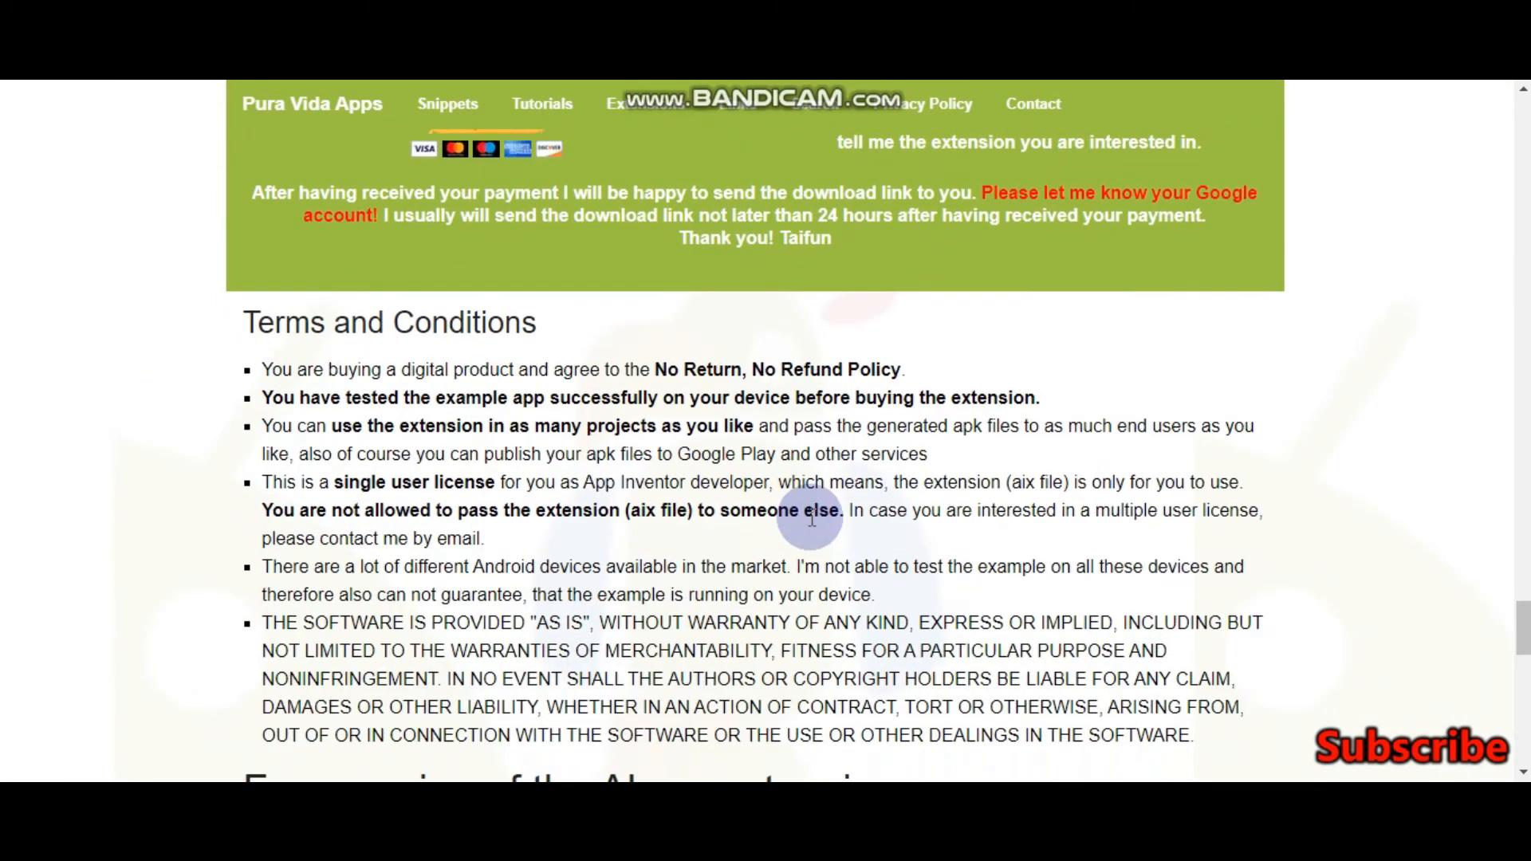
scroll(814, 518, "down", 5)
scroll(820, 514, "down", 5)
scroll(823, 516, "down", 3)
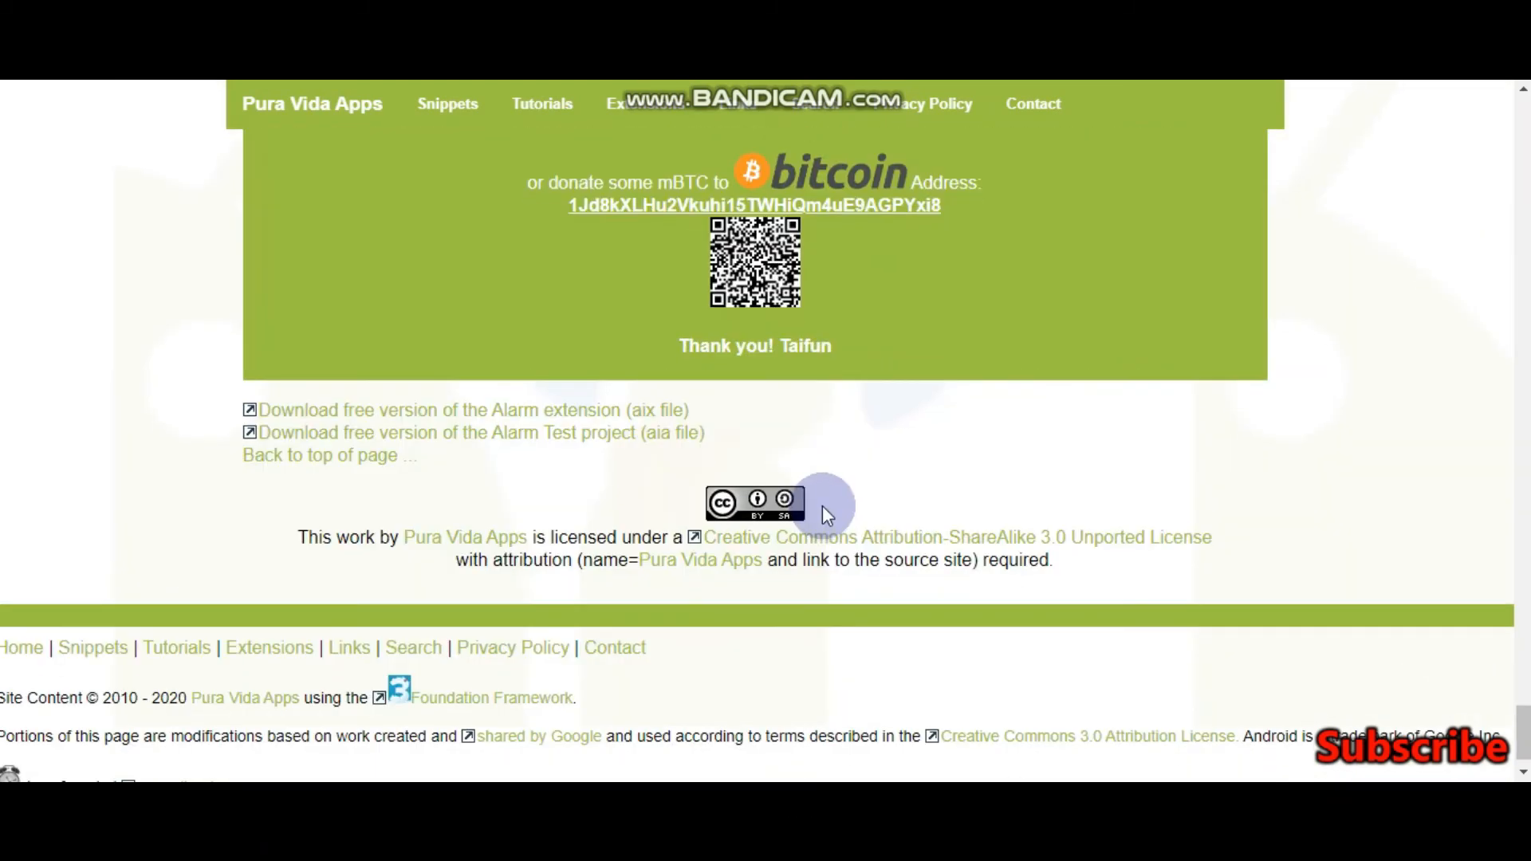
scroll(823, 506, "up", 3)
scroll(826, 501, "up", 2)
scroll(634, 480, "down", 5)
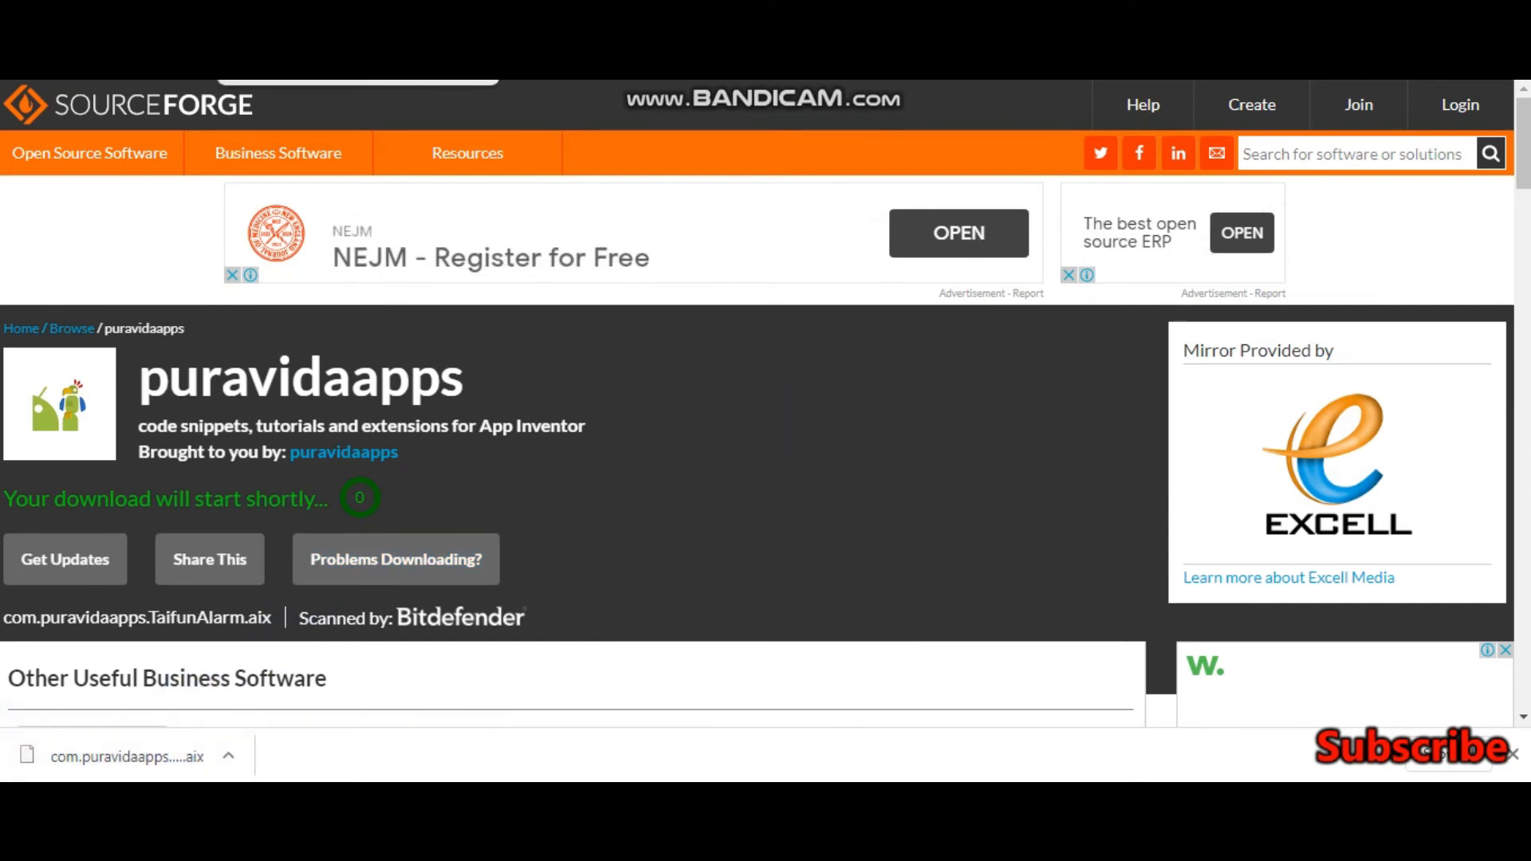
- Switch back to the App Inventor project once com.puravidaapps.TaifunAlarm.aix has downloaded
key("ctrl+Tab")
scroll(235, 295, "down", 10)
scroll(234, 296, "up", 1)
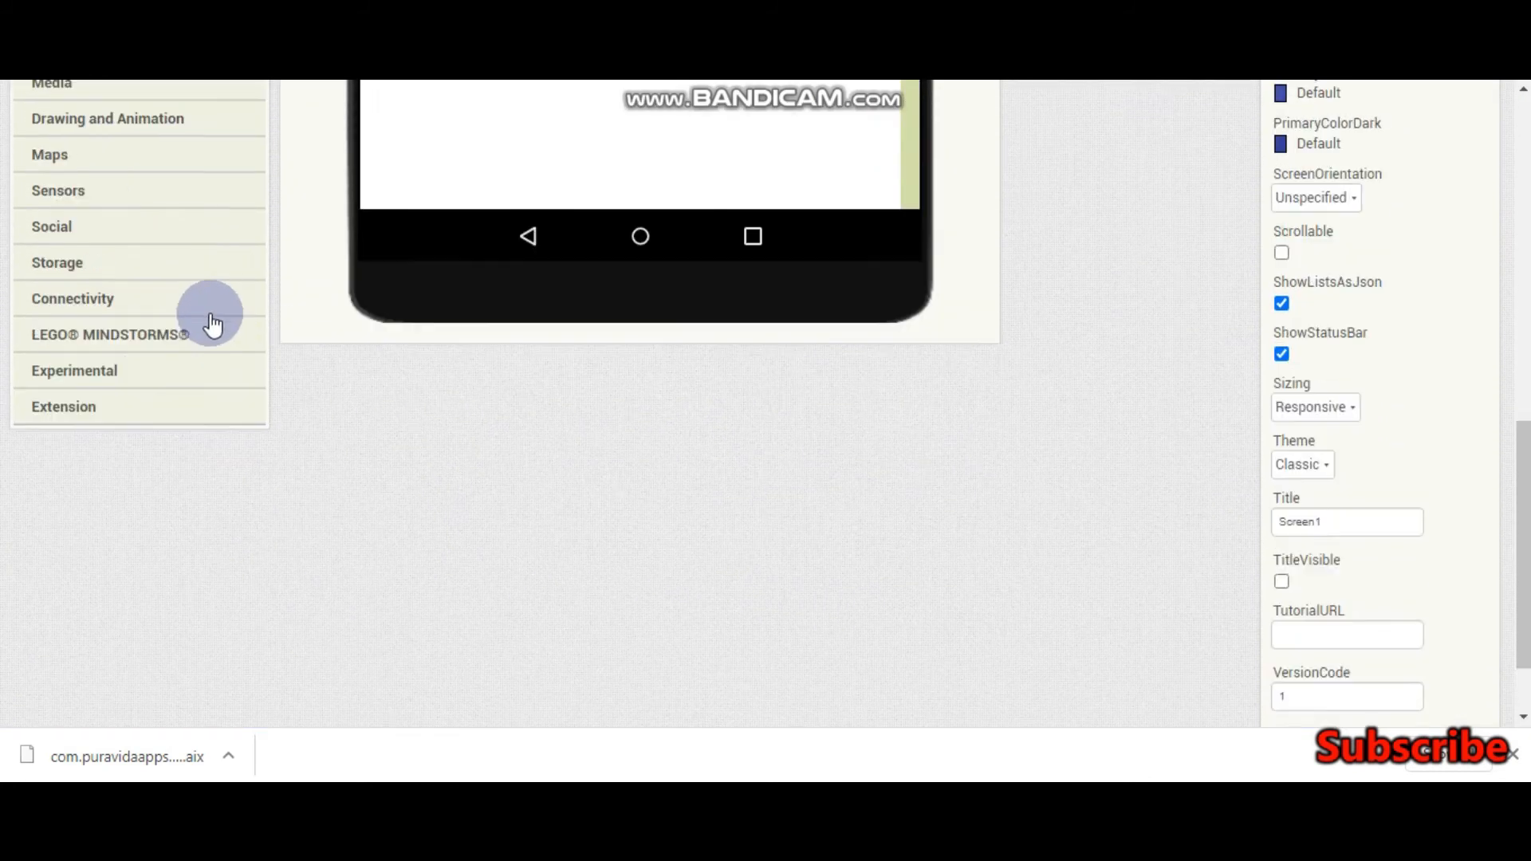
- Import com.puravidaapps.TaifunAlarm.aix from Downloads as a project extension
left_click(57, 419)
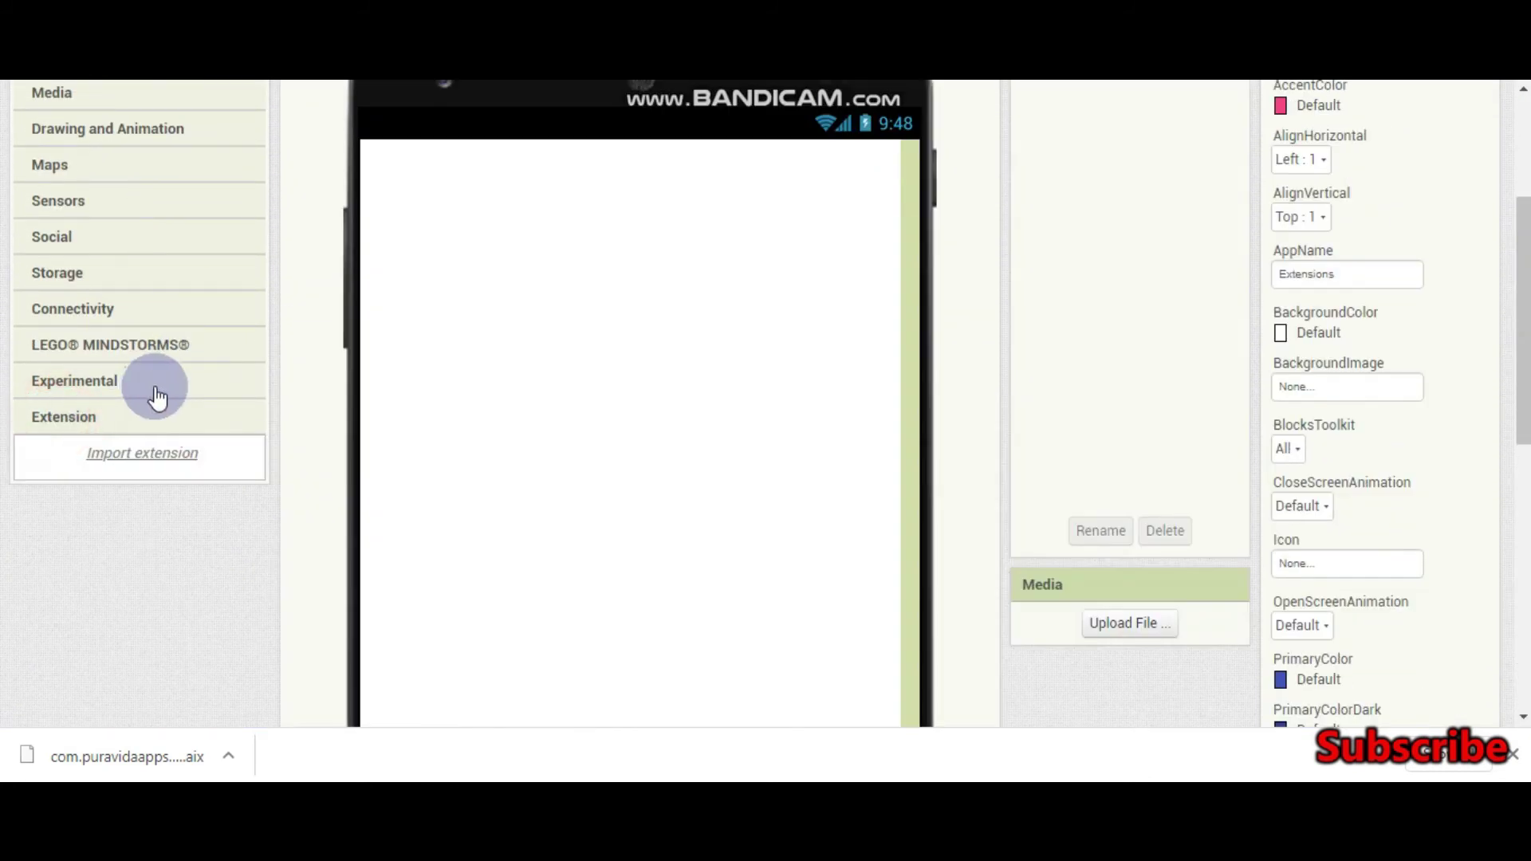
left_click(143, 452)
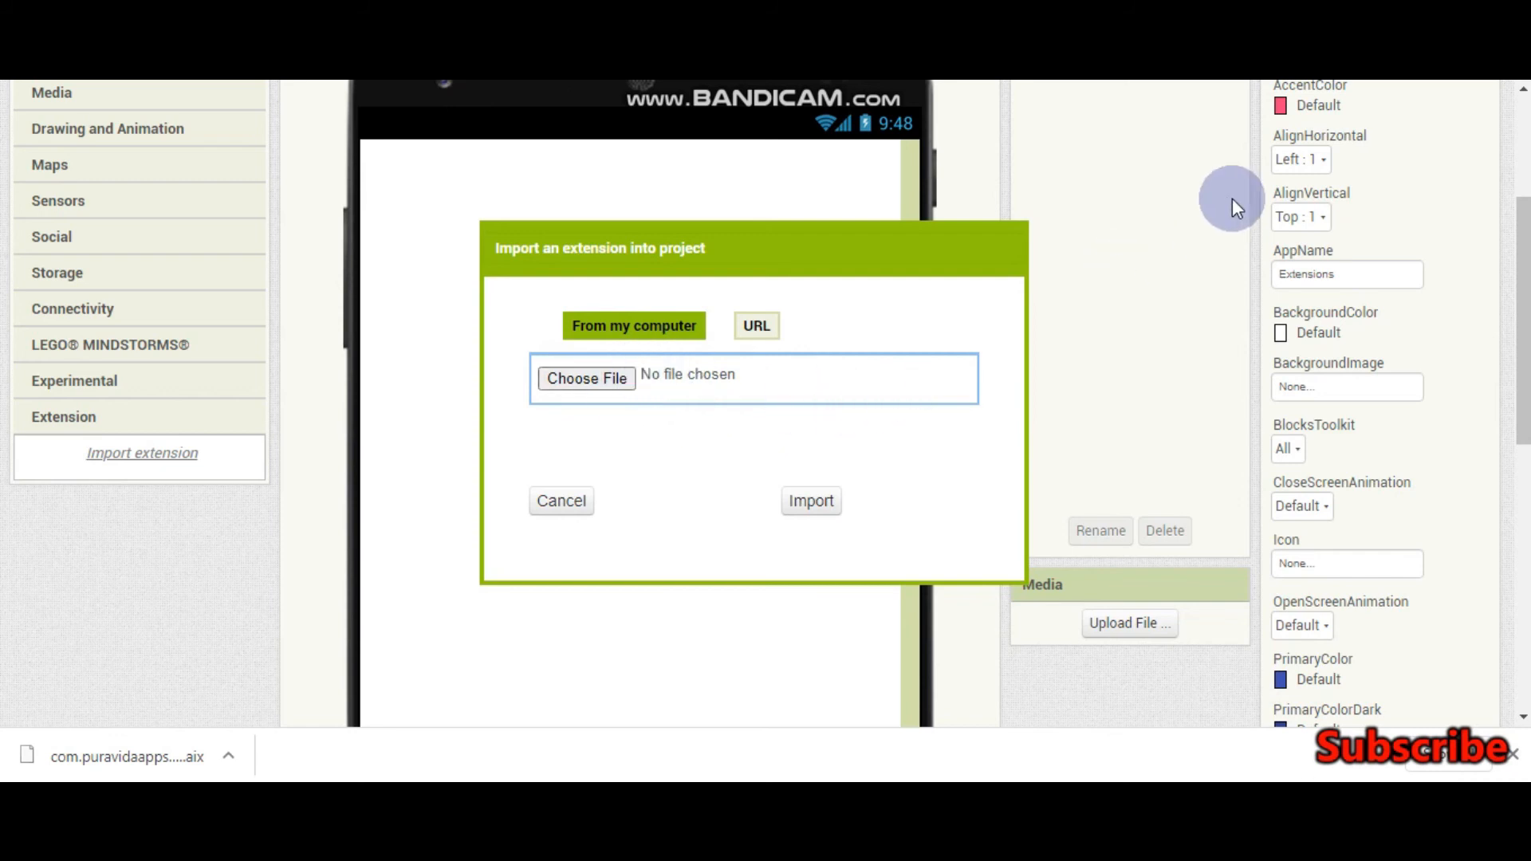
left_click(586, 378)
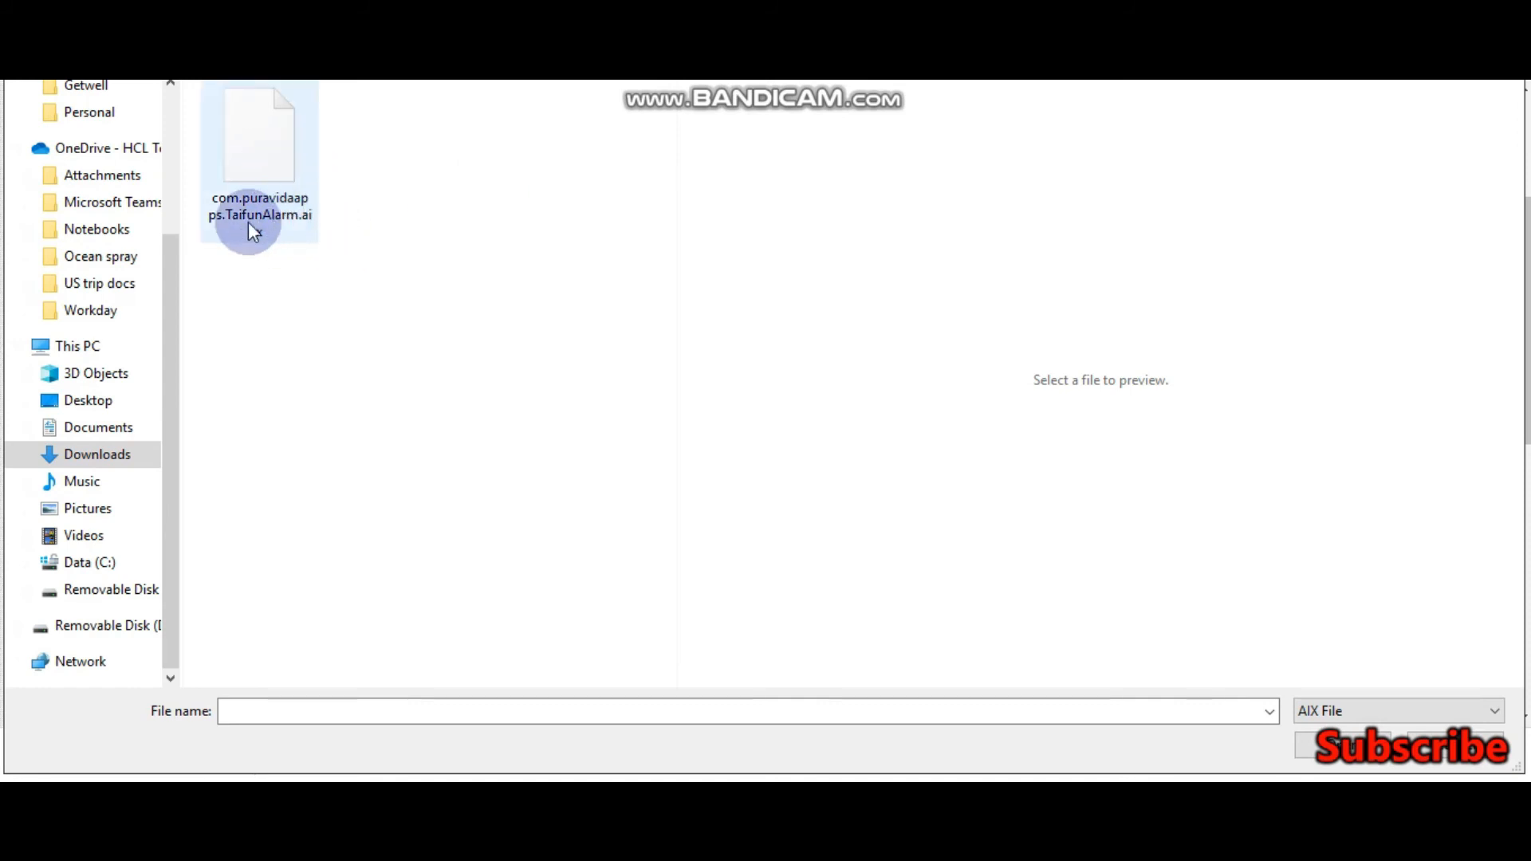
double_click(291, 187)
left_click(812, 501)
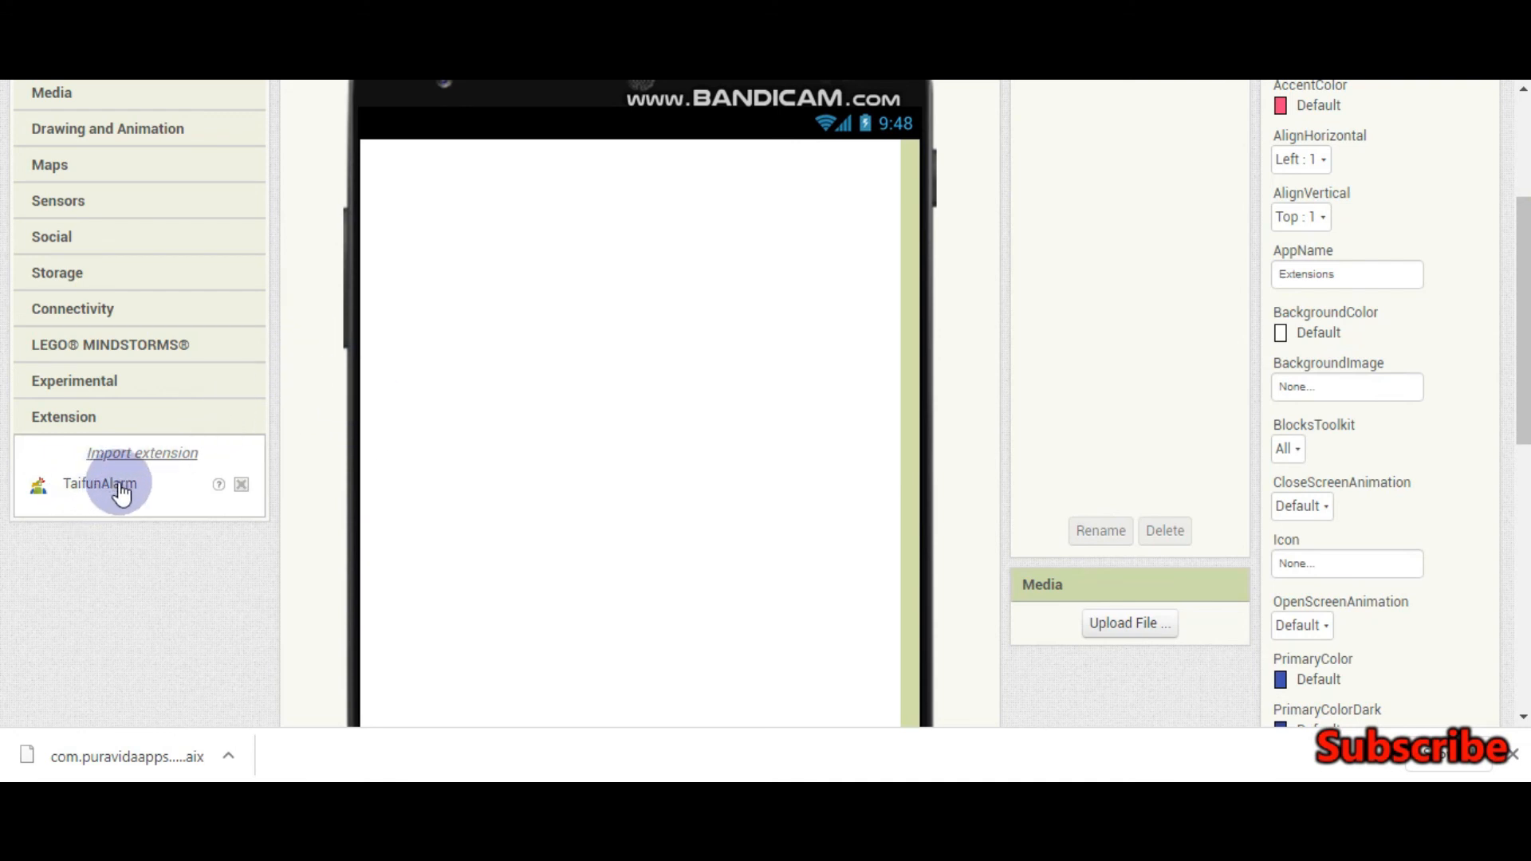
scroll(561, 451, "up", 5)
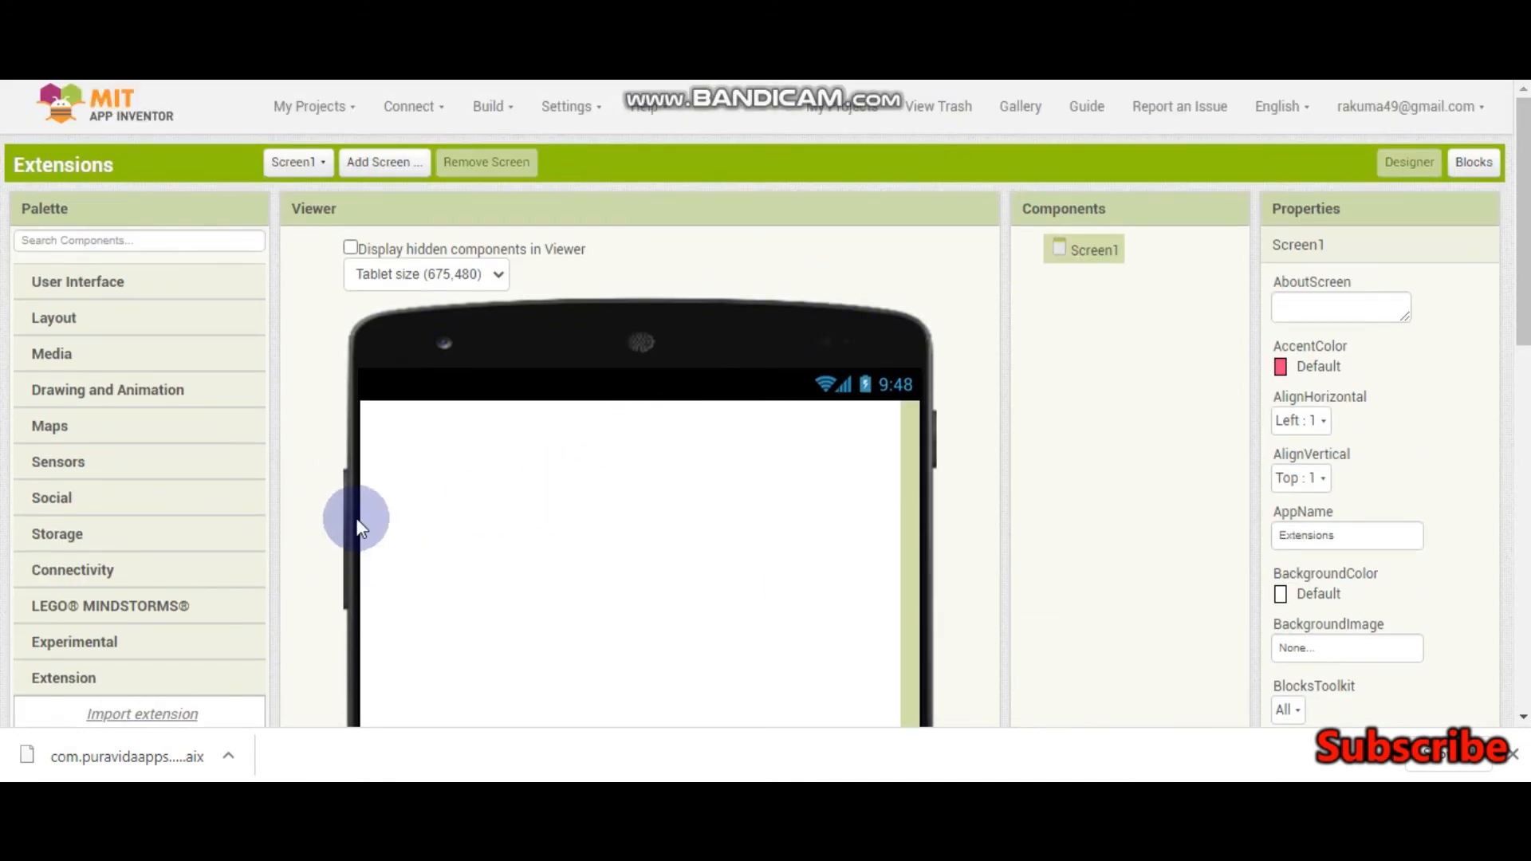
scroll(360, 524, "down", 5)
scroll(663, 462, "up", 5)
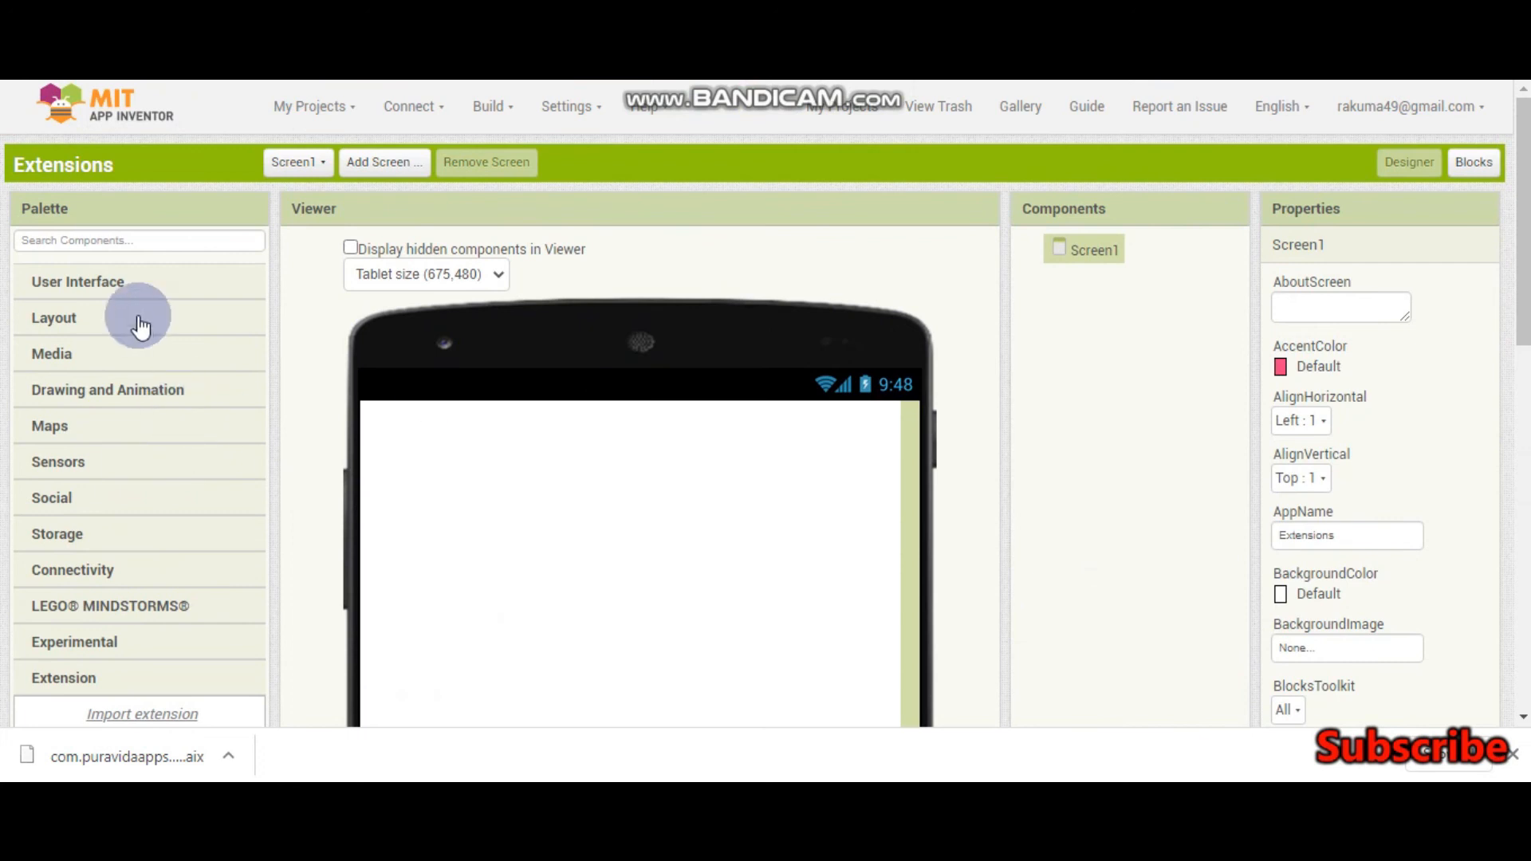
left_click(77, 281)
left_click_drag(82, 323, 567, 511)
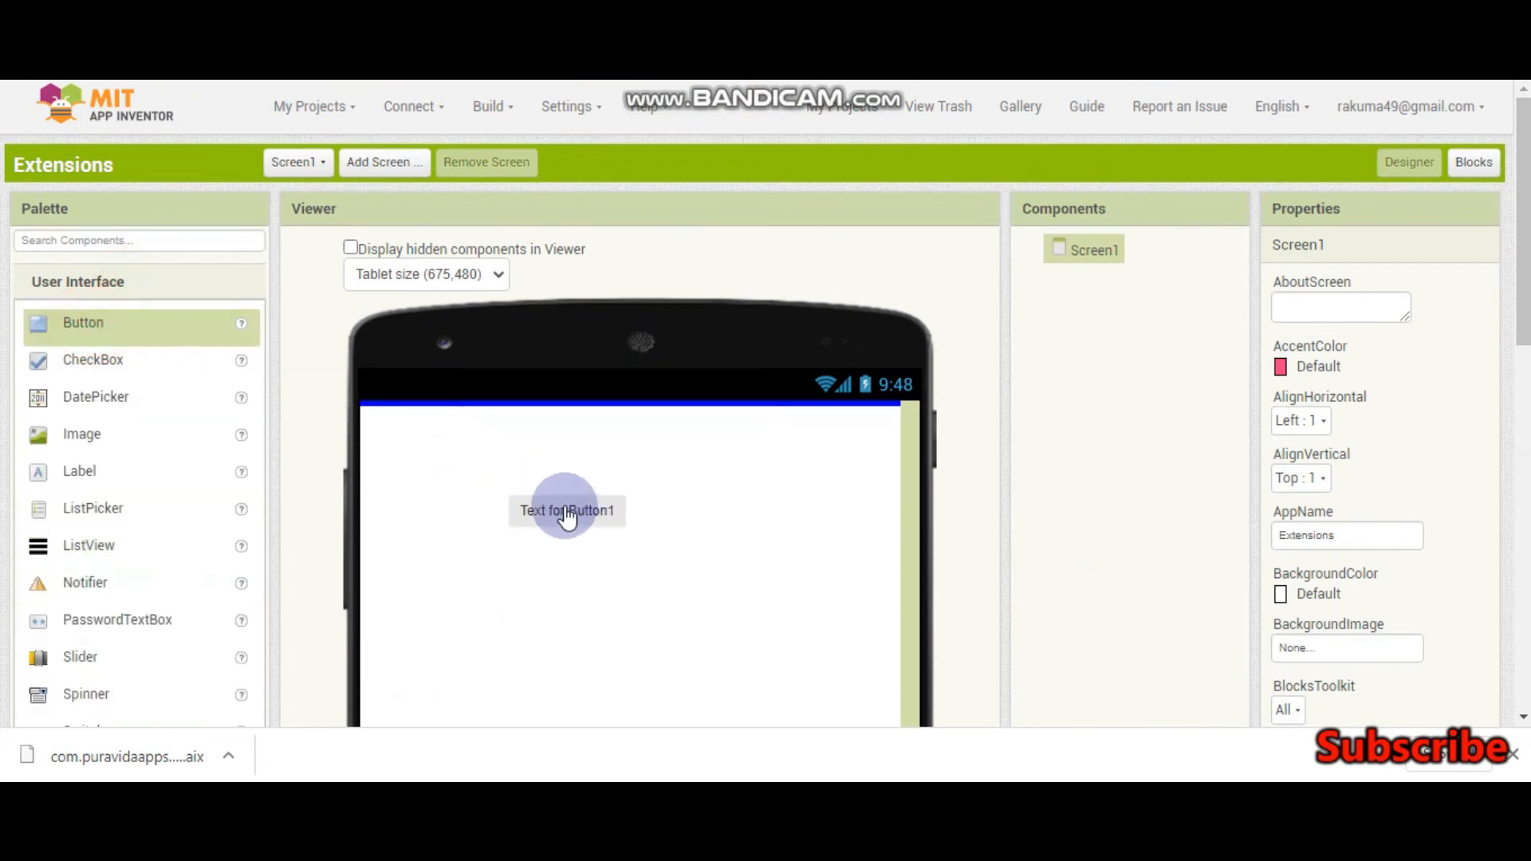
scroll(542, 526, "down", 5)
scroll(540, 523, "up", 4)
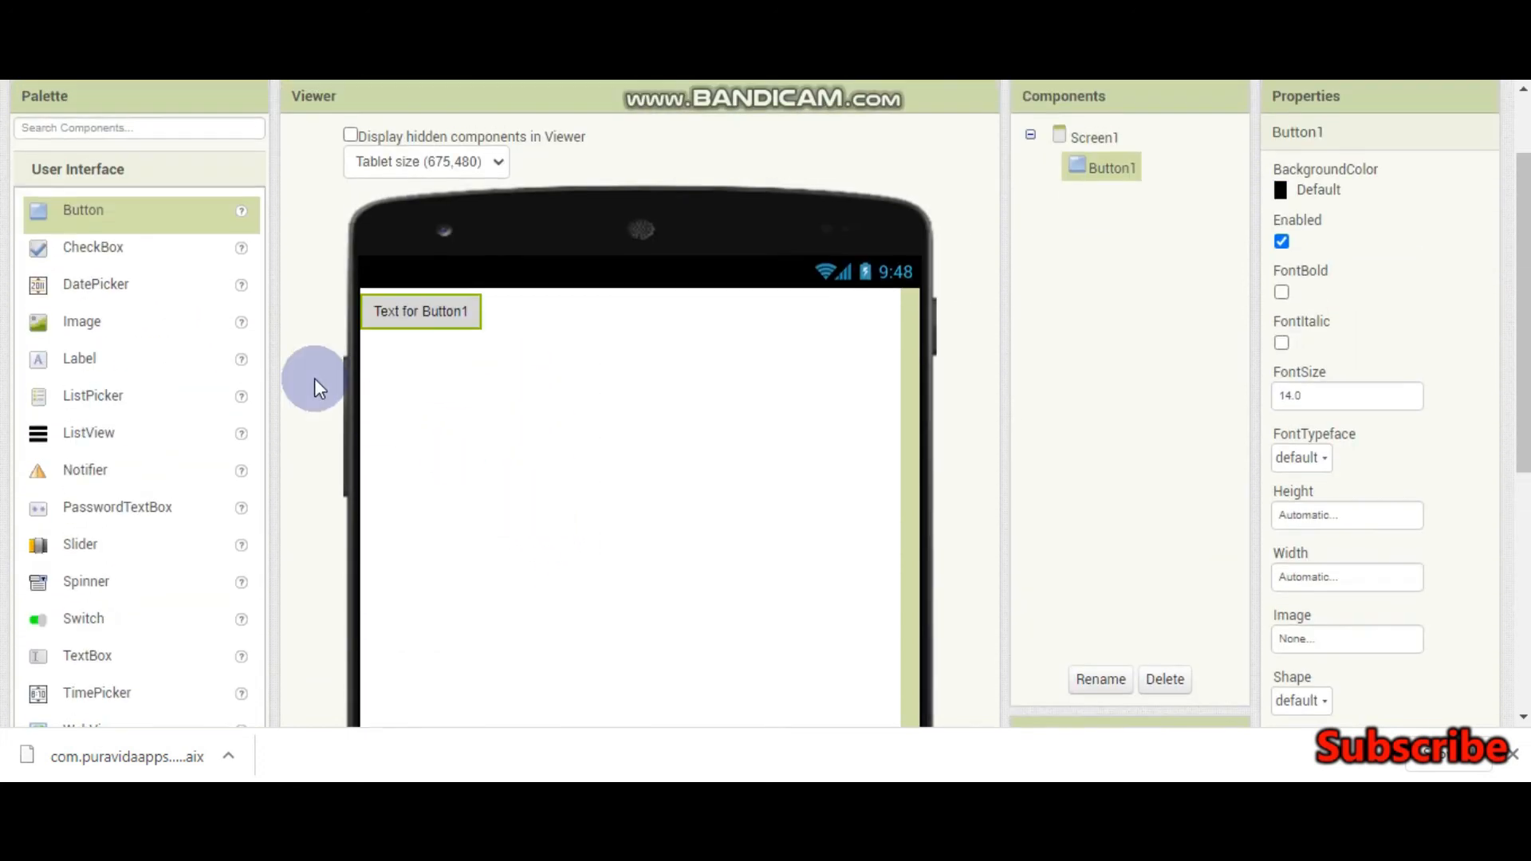
scroll(557, 285, "down", 6)
scroll(690, 432, "up", 3)
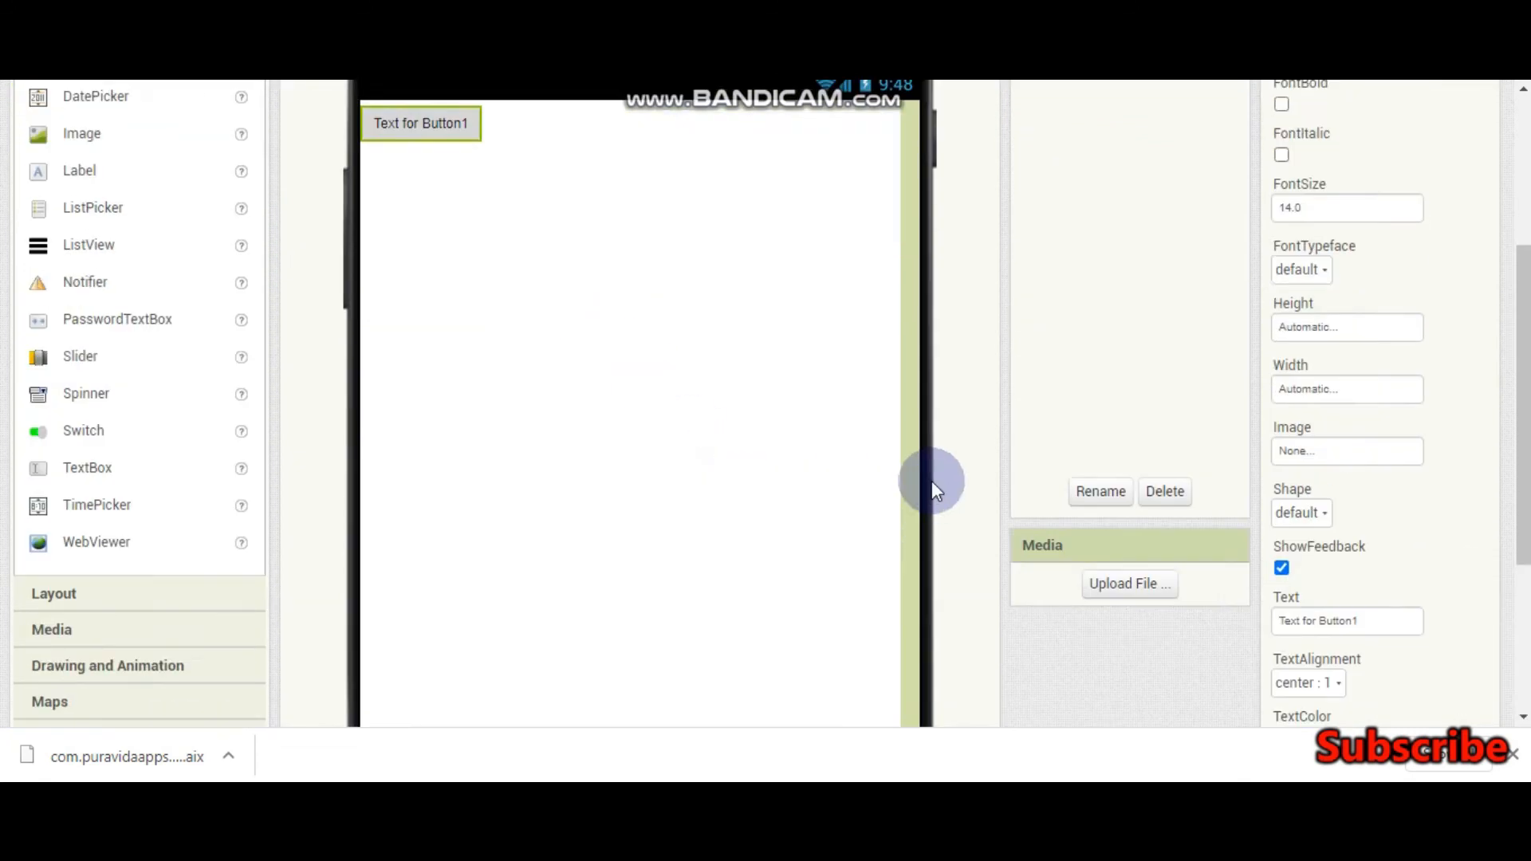
scroll(933, 481, "up", 4)
left_click(1166, 651)
left_click(796, 436)
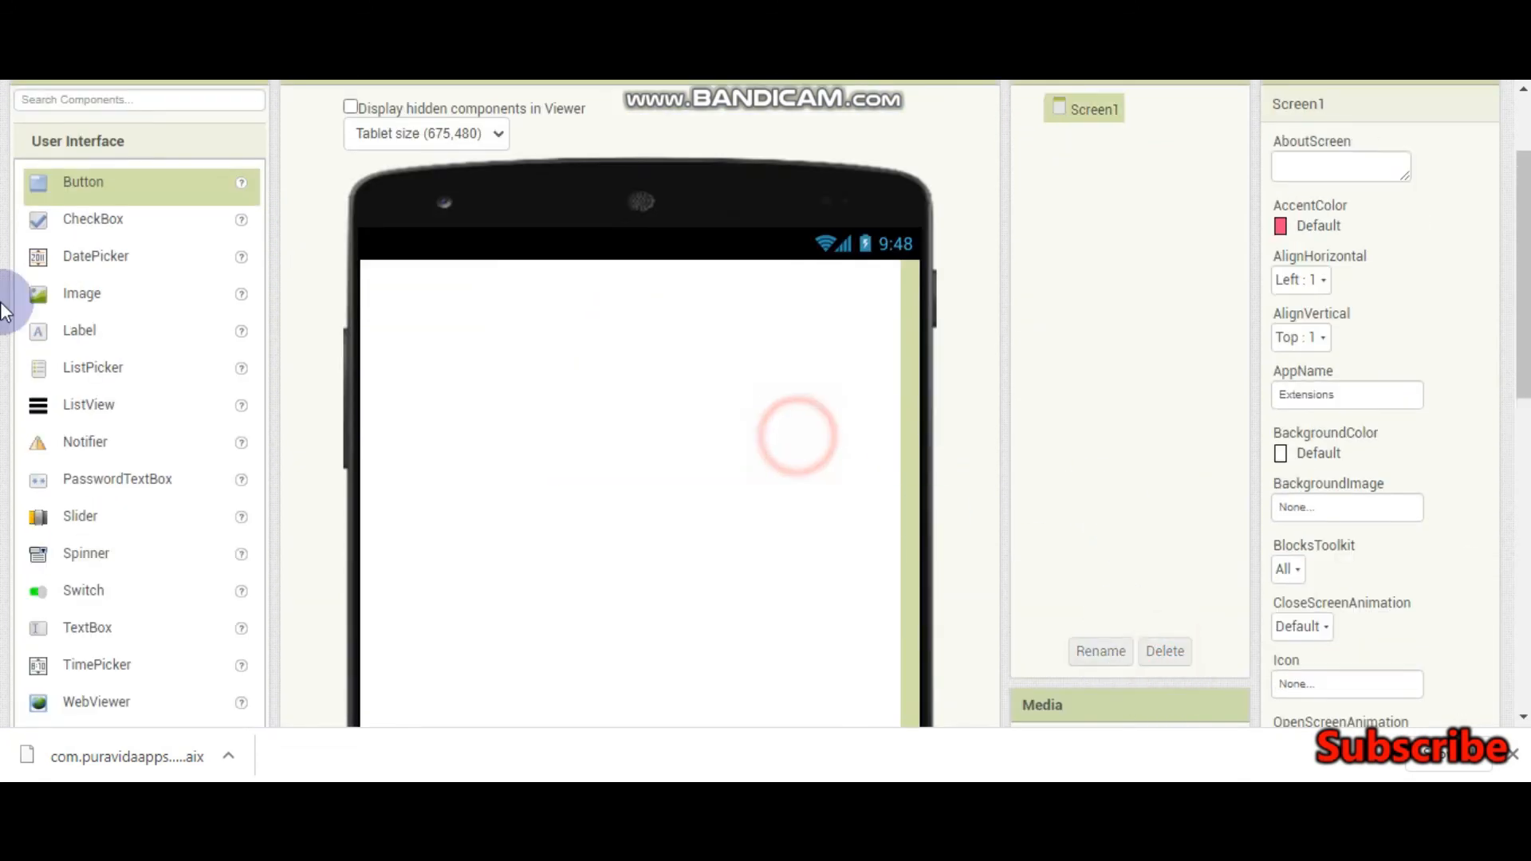
scroll(72, 418, "down", 5)
- Add TaifunAlarm from the Extension palette to Screen1 as non-visible TaifunAlarm1
left_click(65, 551)
scroll(120, 359, "up", 5)
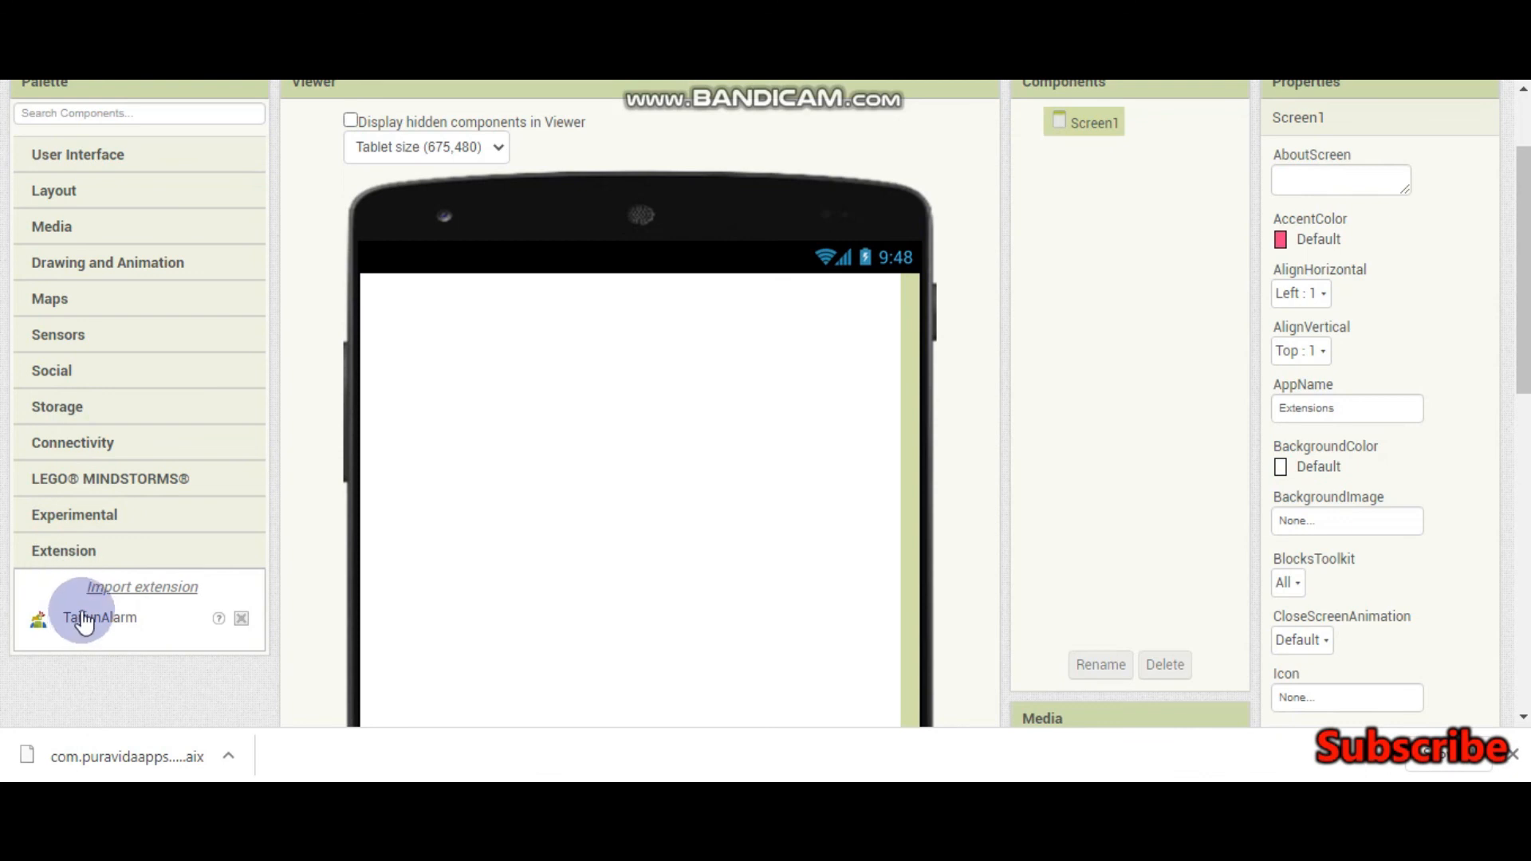
left_click_drag(84, 621, 587, 478)
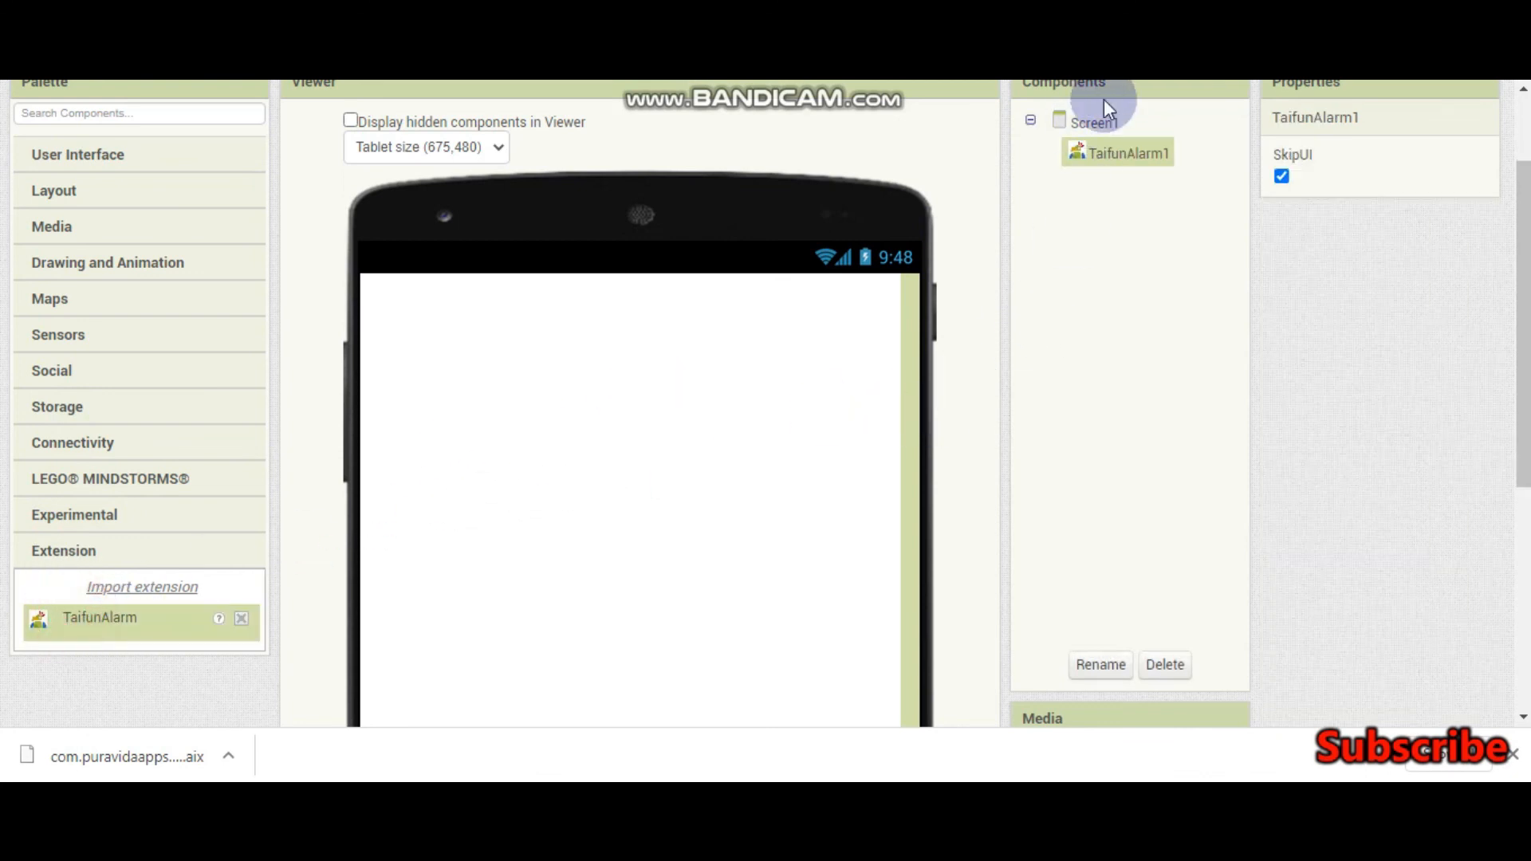
scroll(592, 471, "down", 5)
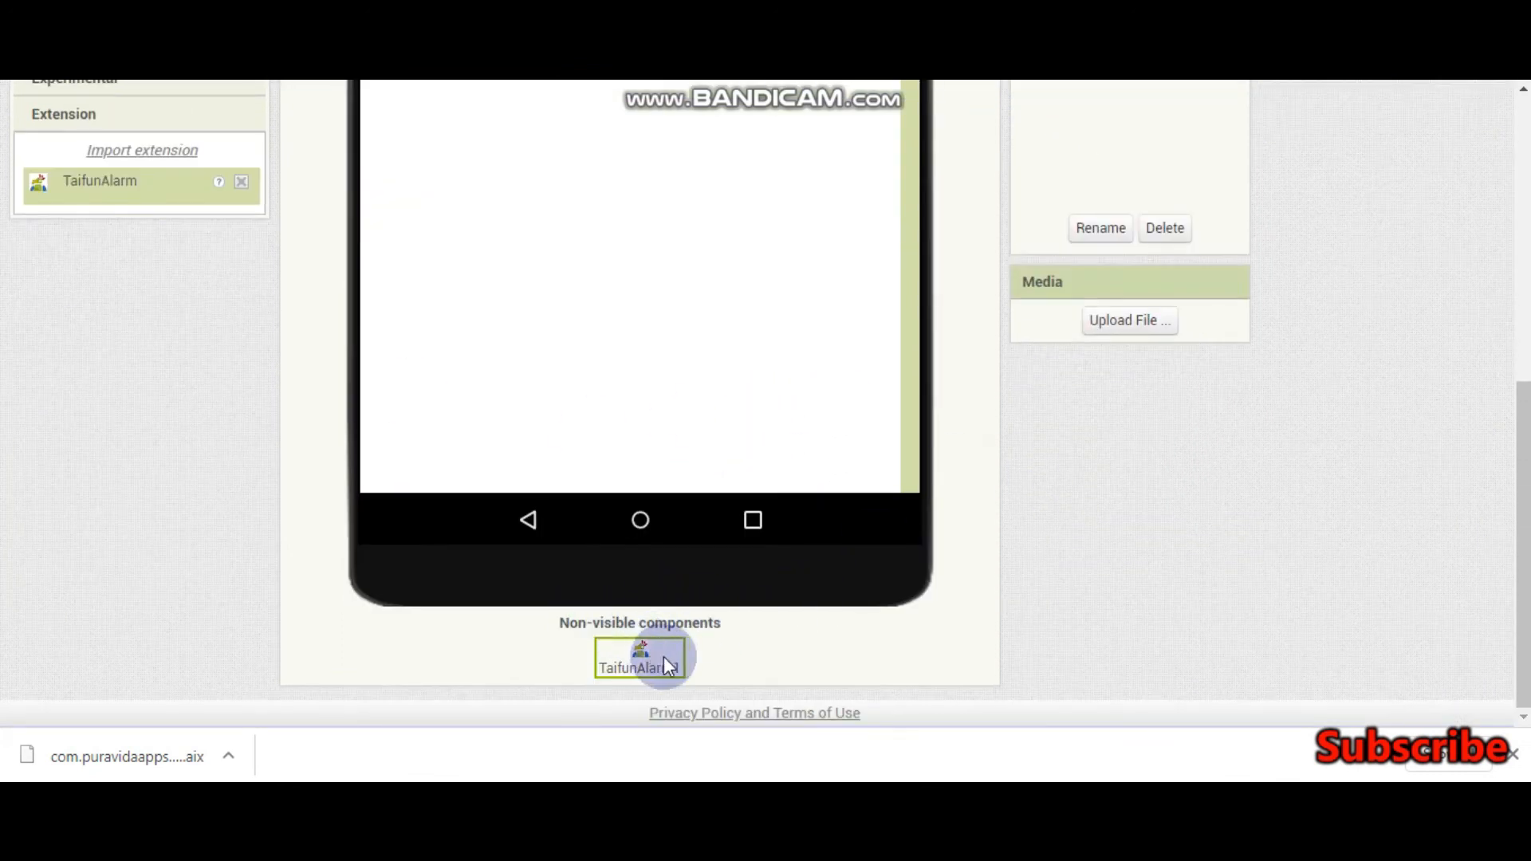
scroll(845, 645, "up", 5)
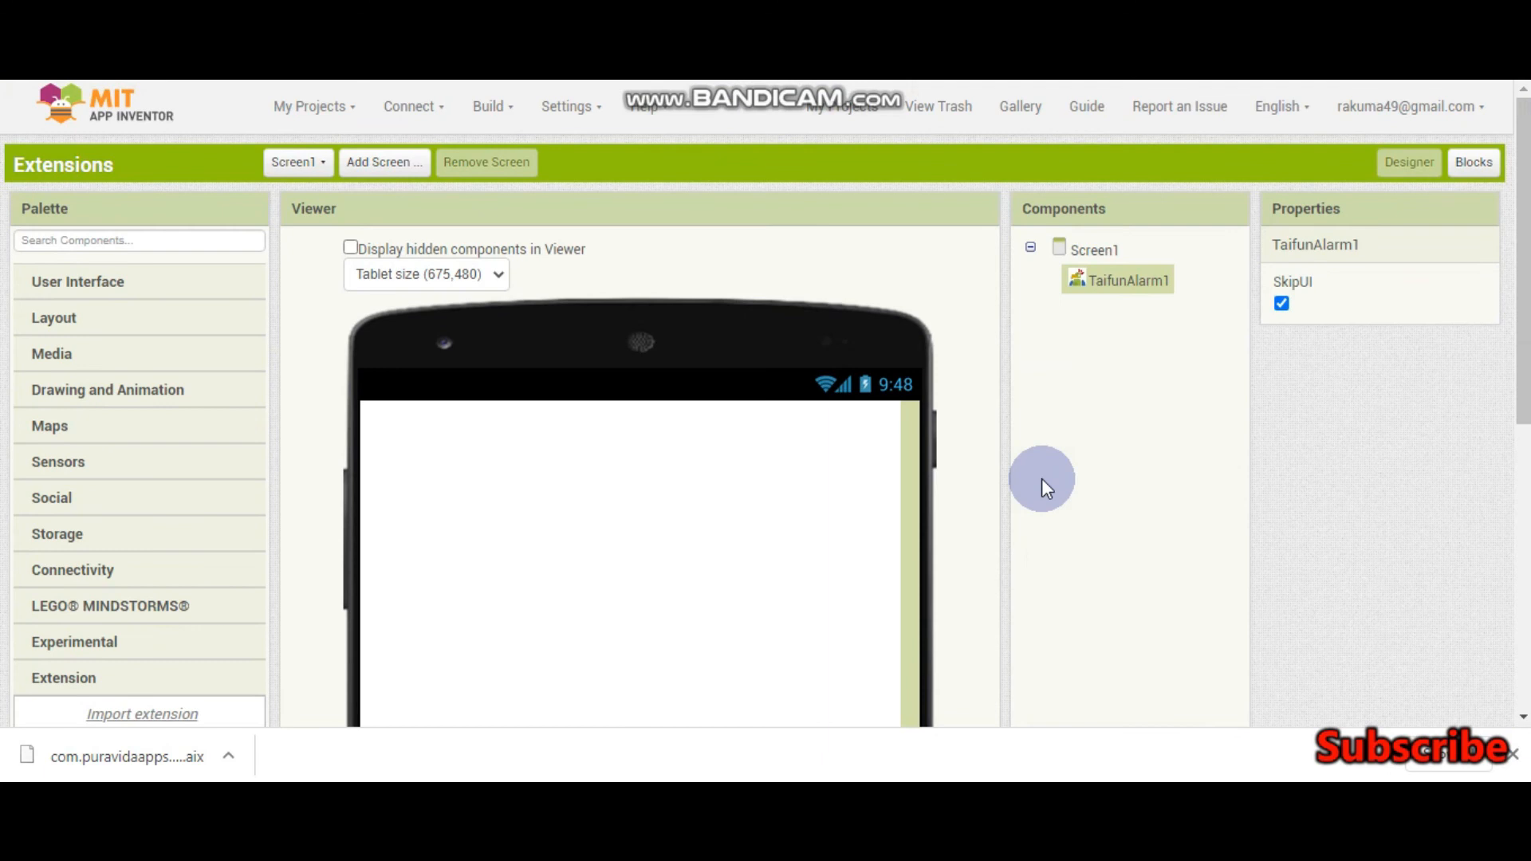
- Review TaifunAlarm1's available blocks in the Blocks editor and return to the Designer
left_click(1473, 167)
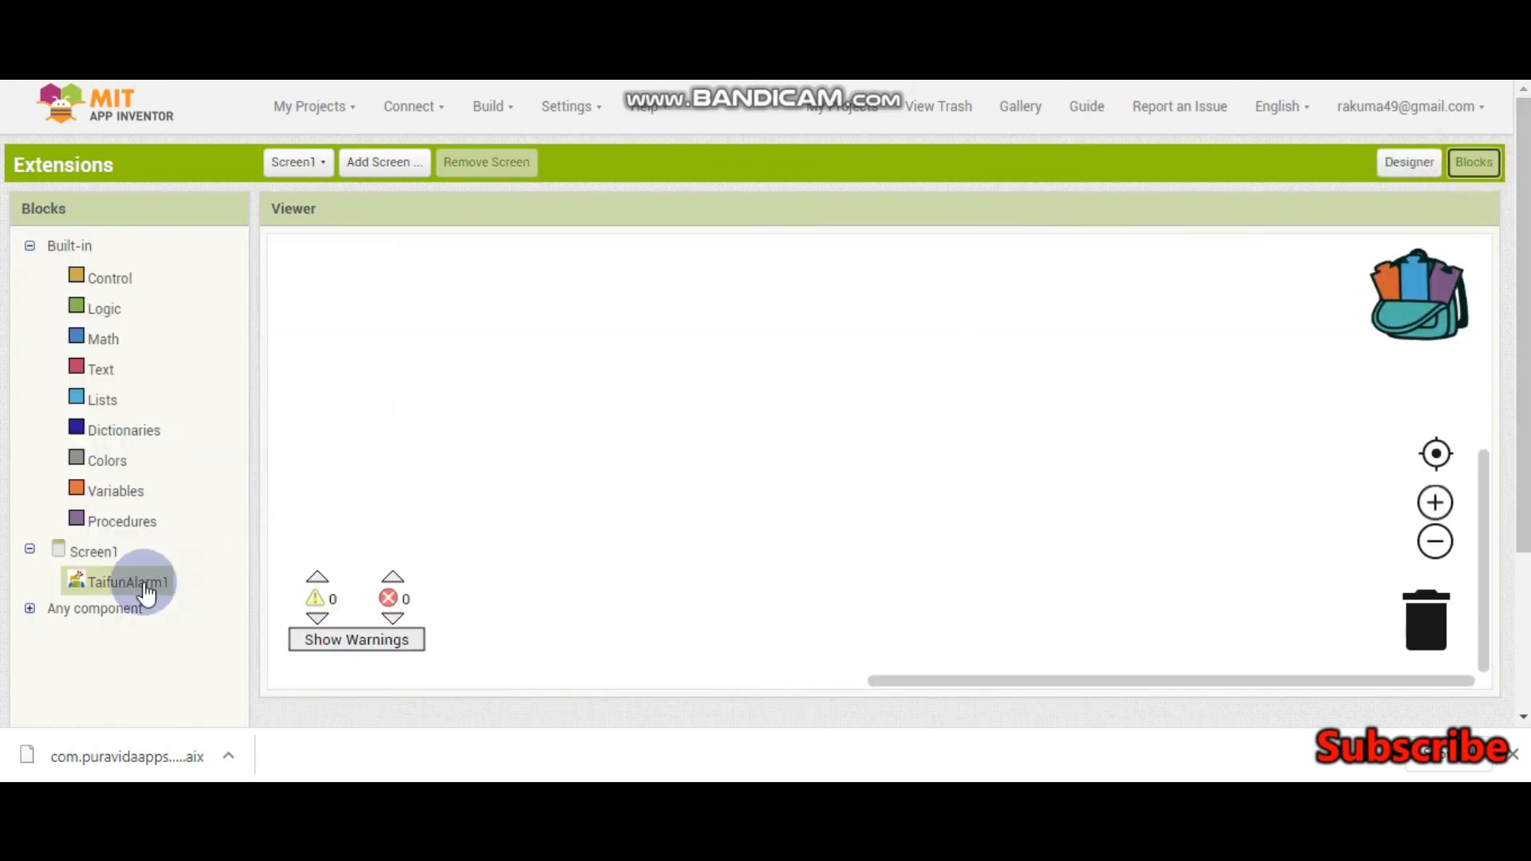
left_click(128, 582)
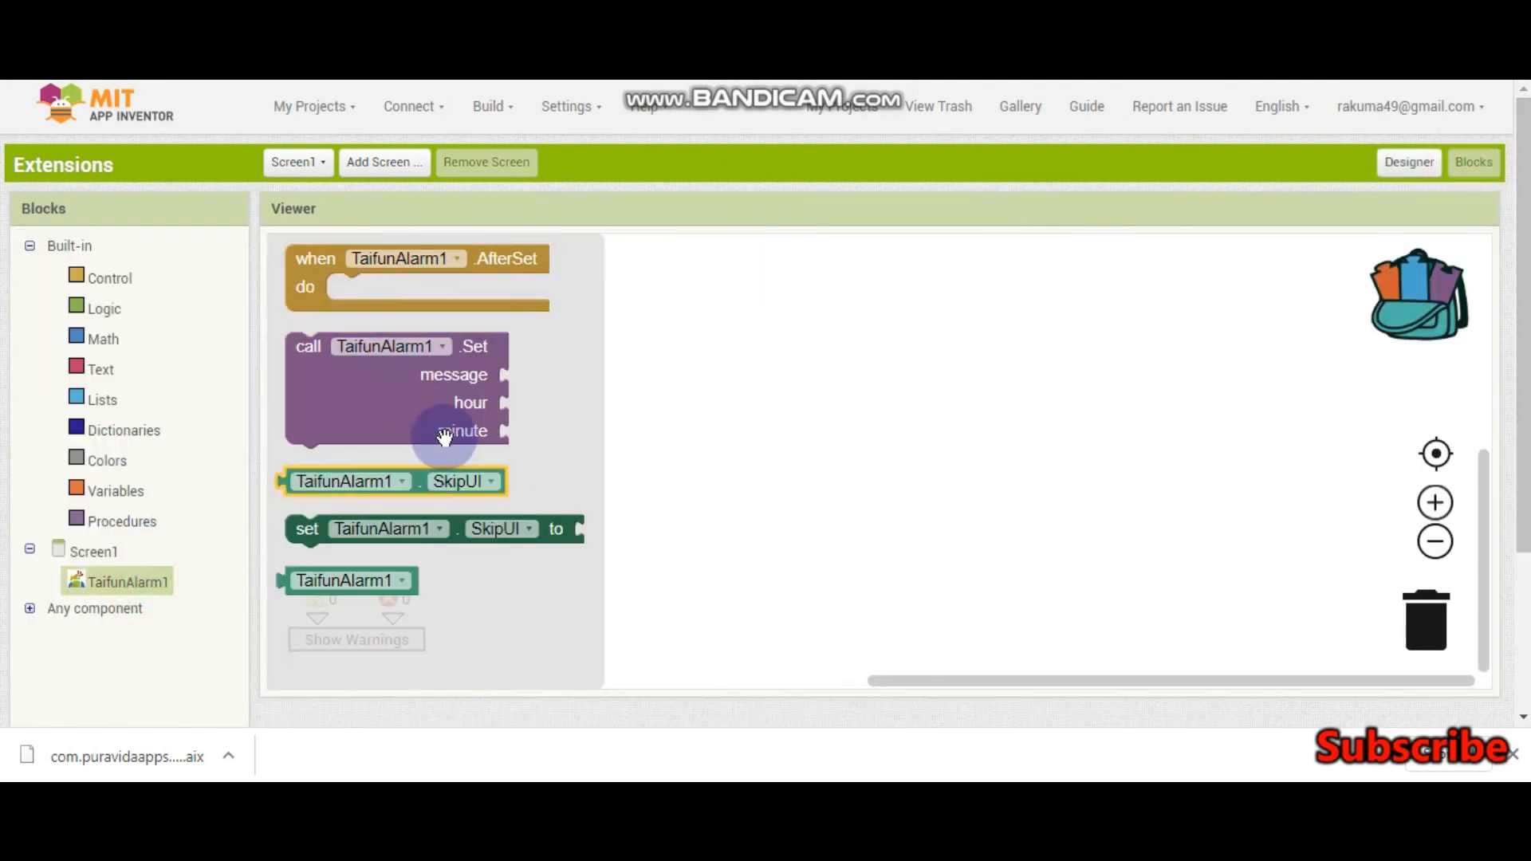
left_click(1136, 431)
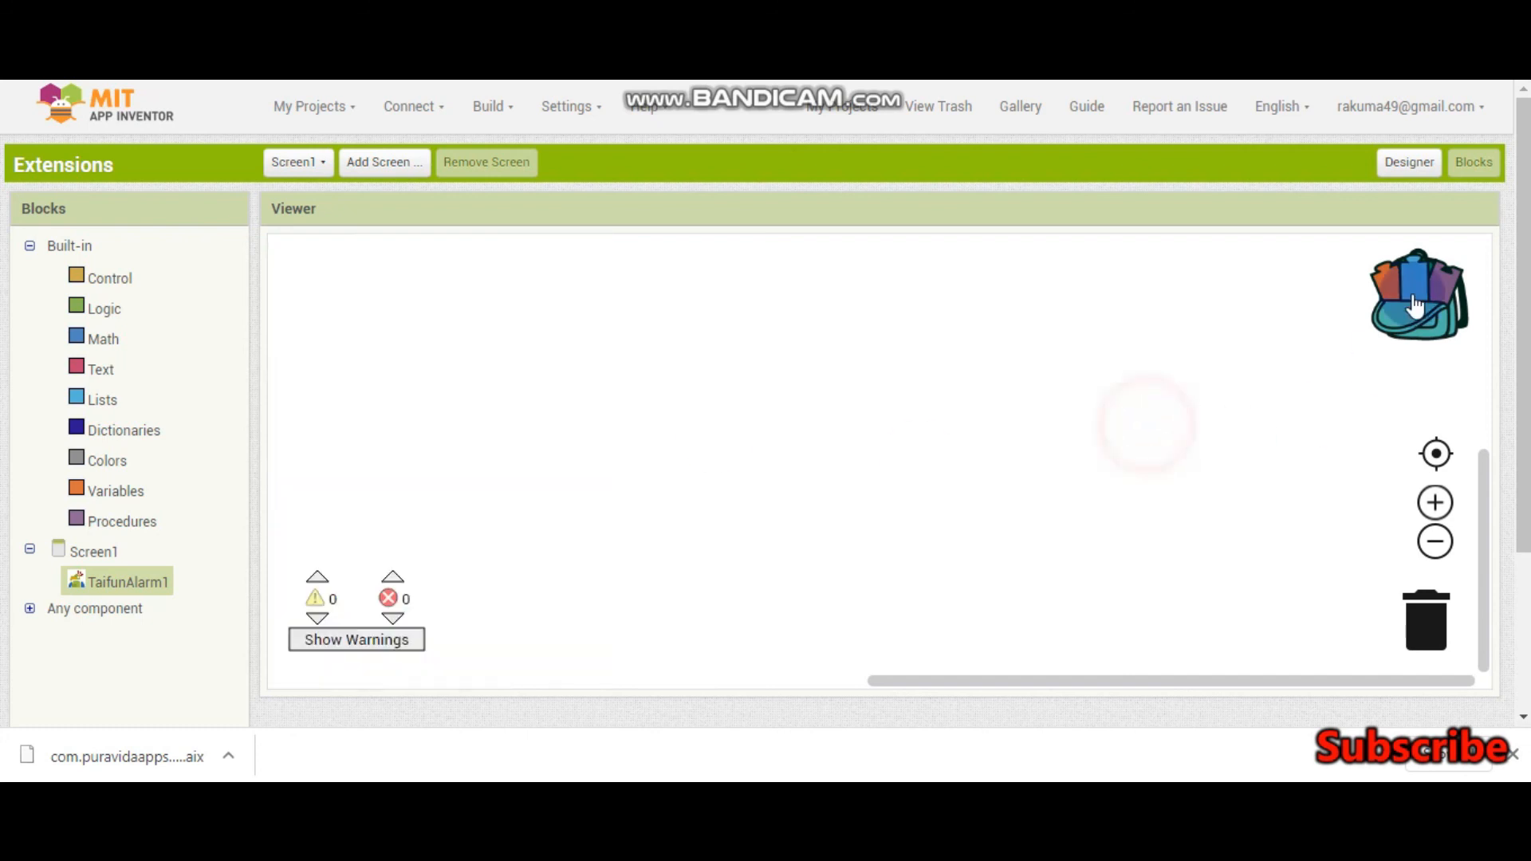
left_click(1409, 162)
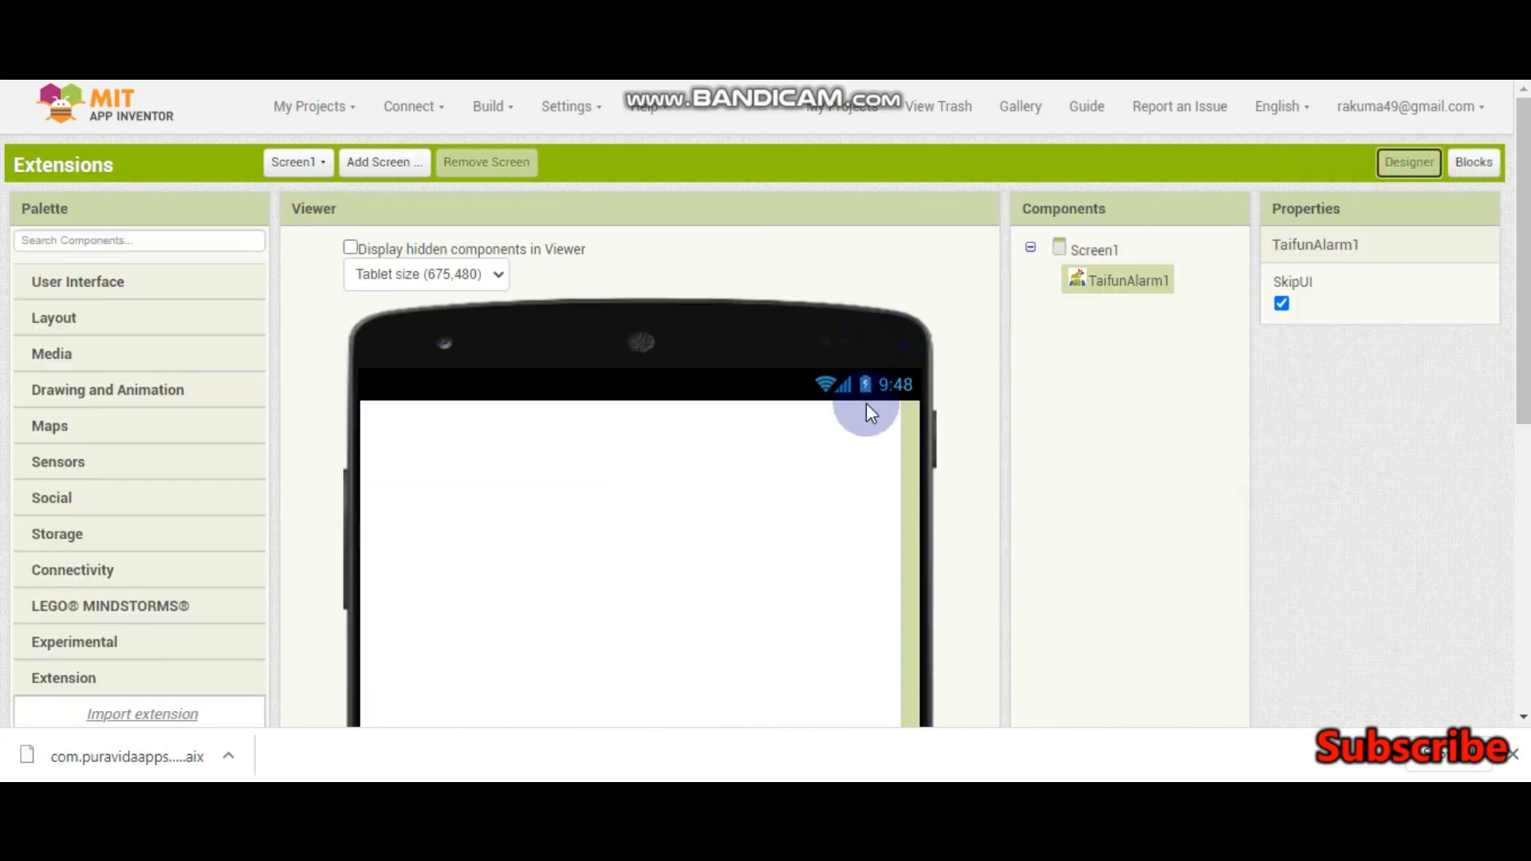